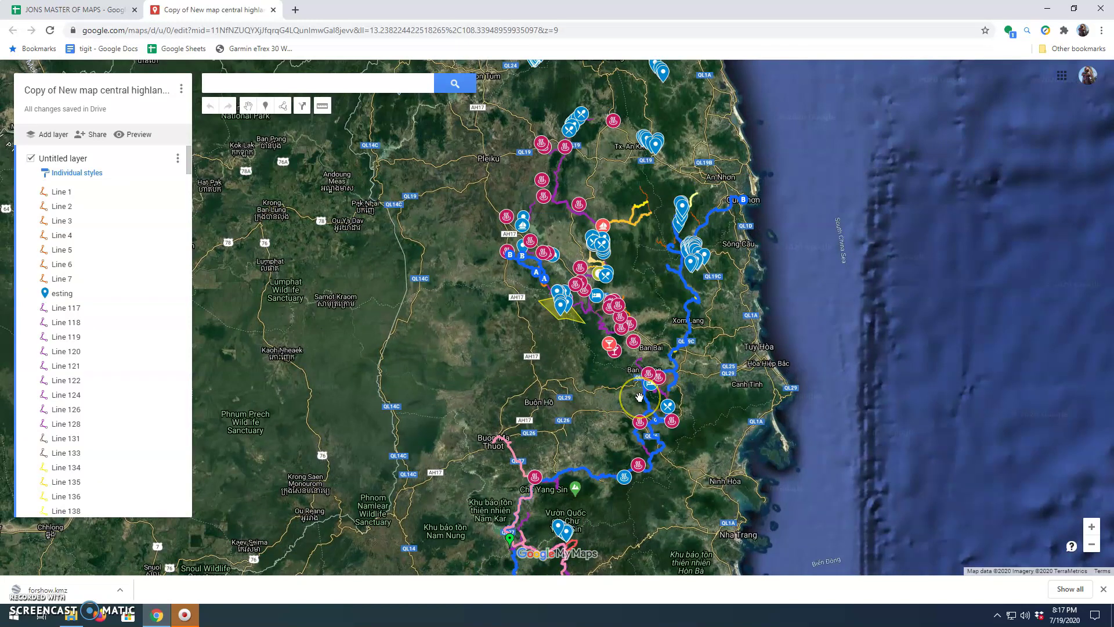
Examine the overall spread of routes and markers across Vietnam's Central Highlands, down to the southern loop near Bảo Lộc.
scroll(635, 398, "down", 2)
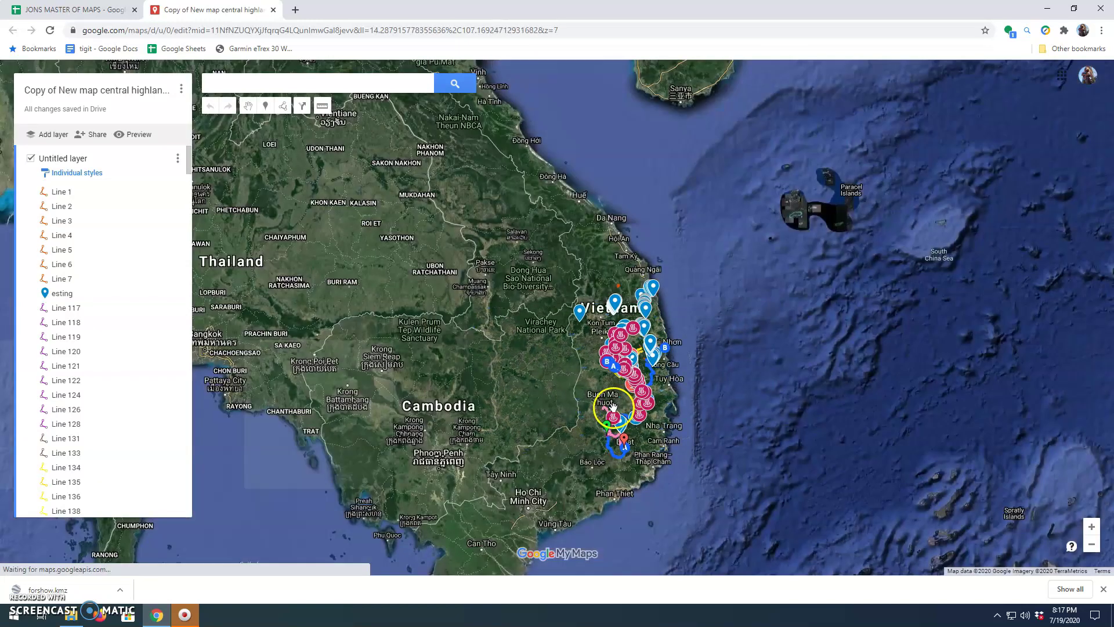
scroll(611, 402, "up", 1)
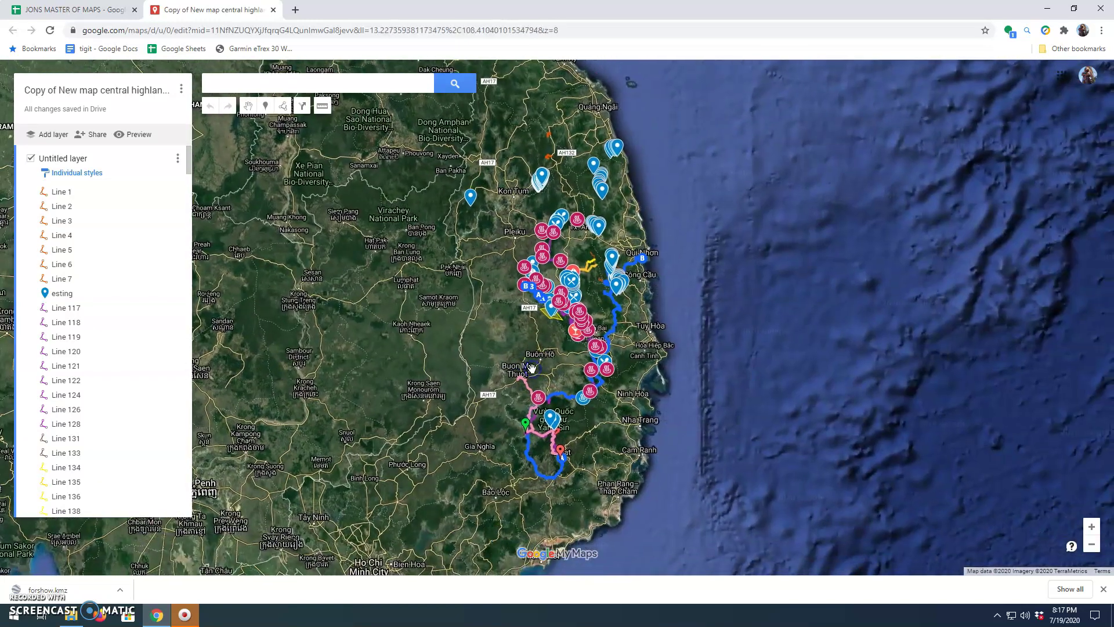
left_click_drag(572, 453, 554, 474)
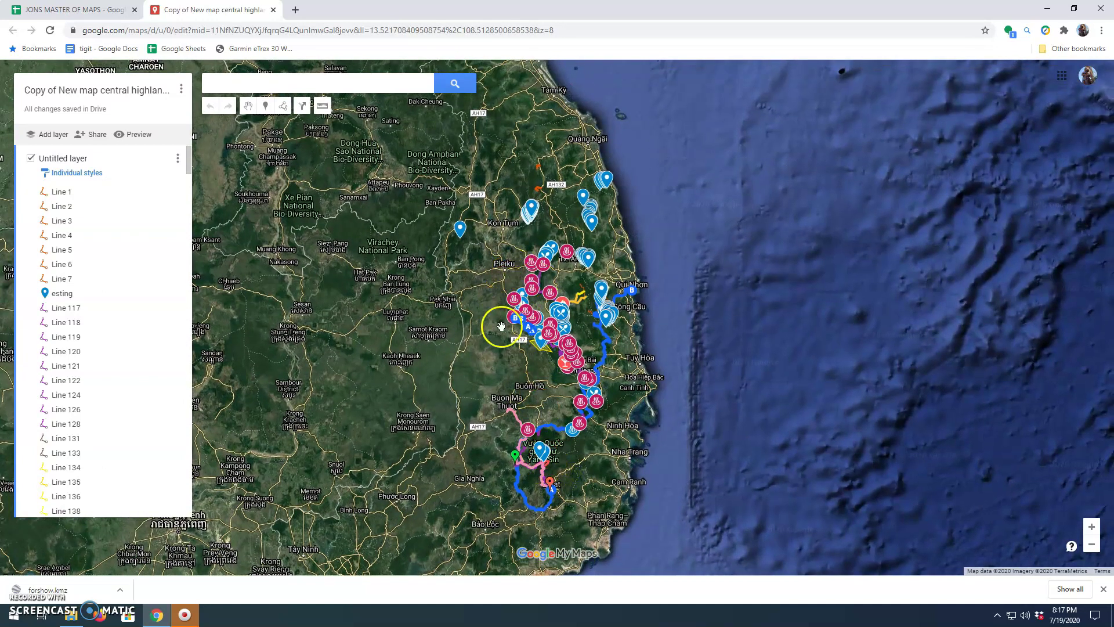
left_click_drag(475, 408, 447, 366)
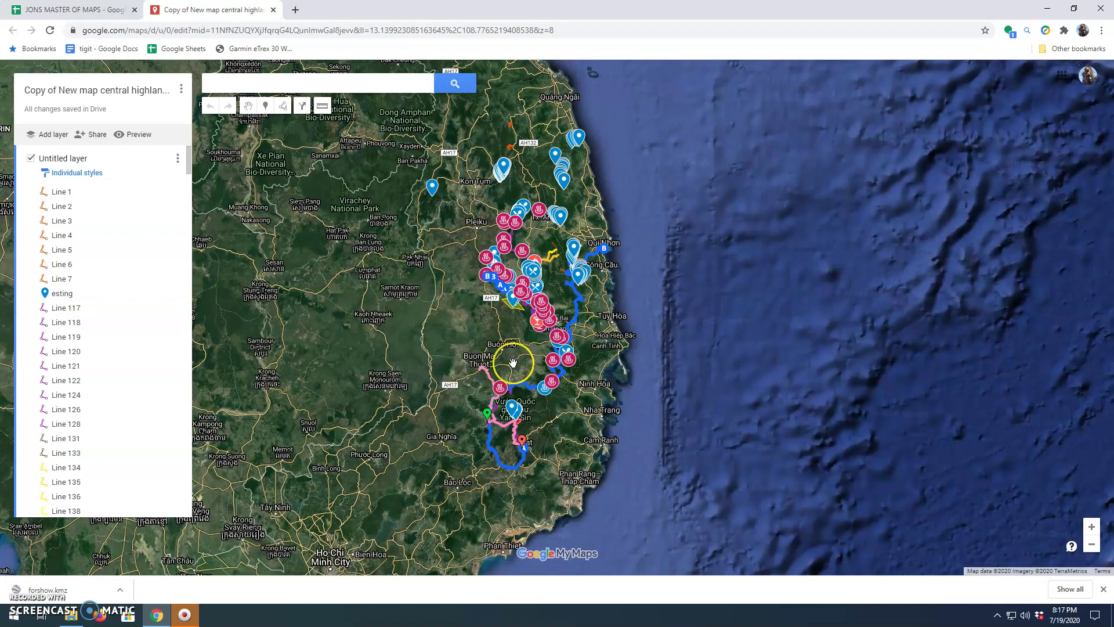
left_click_drag(513, 364, 502, 335)
scroll(515, 370, "up", 1)
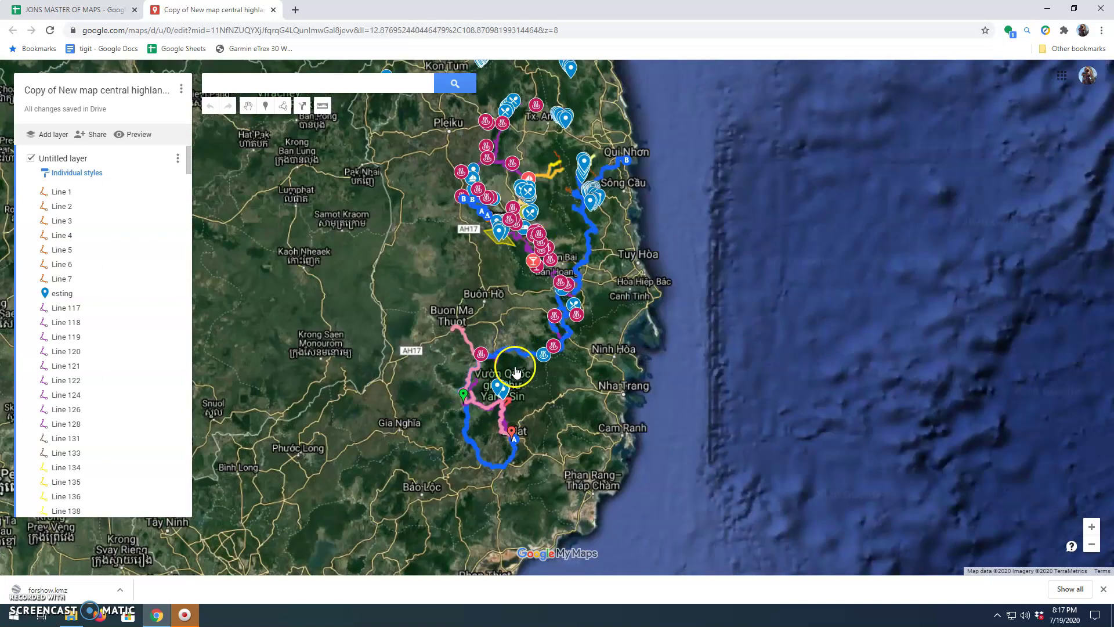
left_click_drag(529, 375, 549, 377)
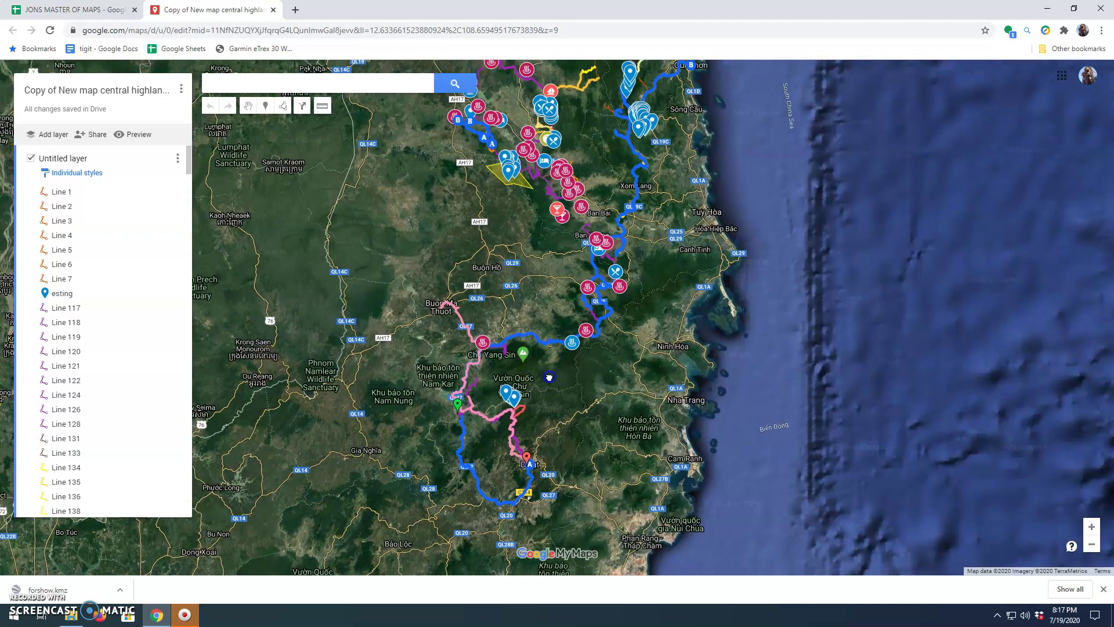
Search the web for mymaps in a new browser tab, open the Google My Maps home page, and close that tab again.
key("ctrl+t")
type("mymaps")
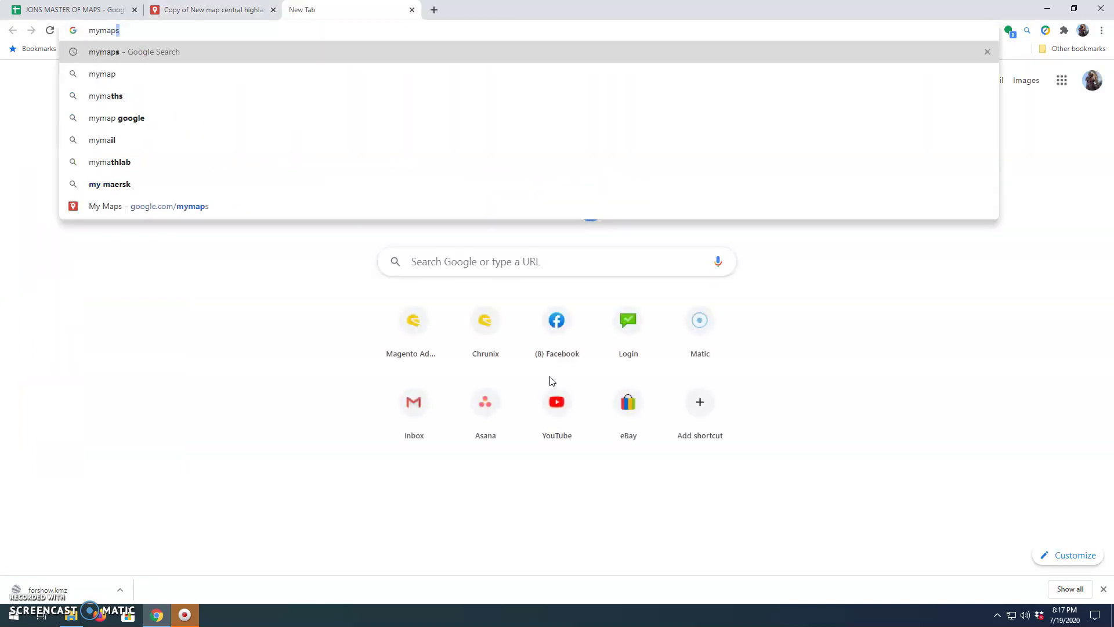
key("Return")
left_click(312, 282)
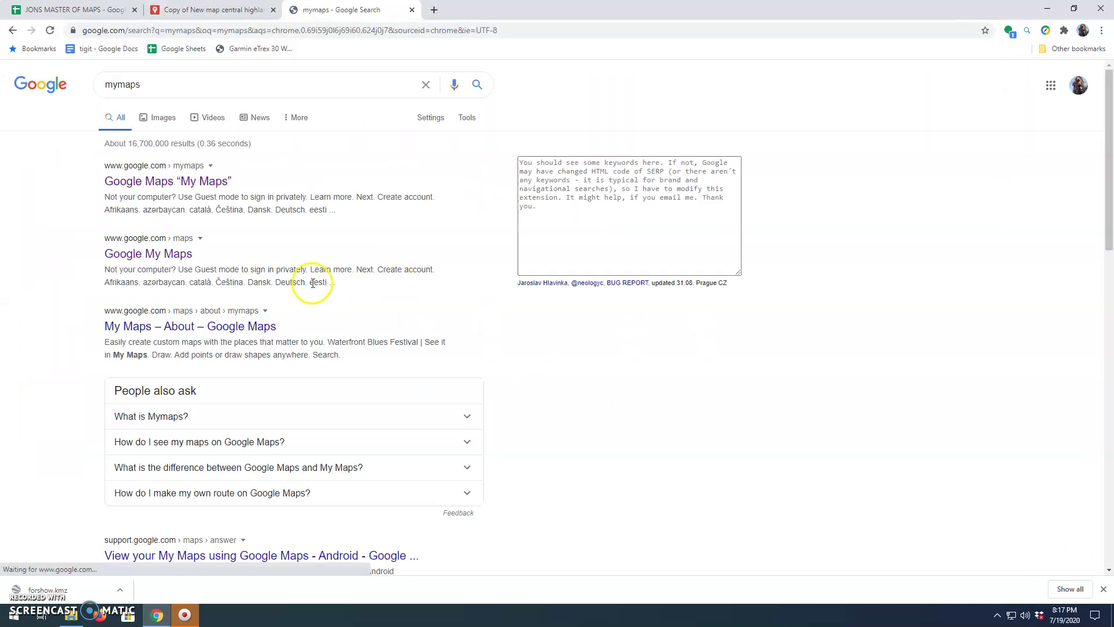
left_click(174, 181)
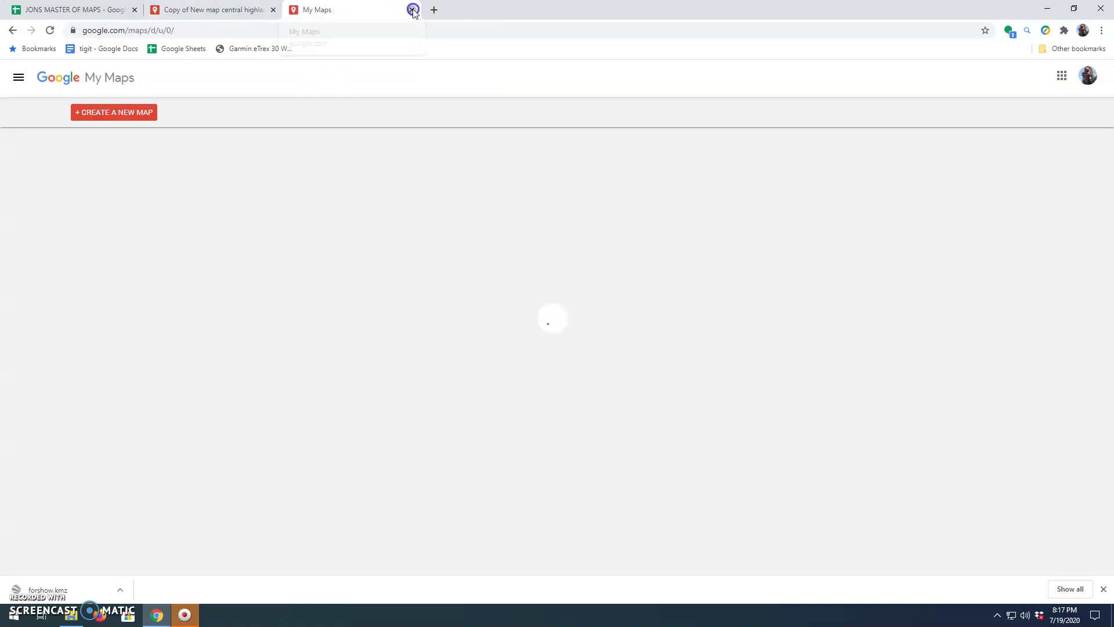
left_click(412, 10)
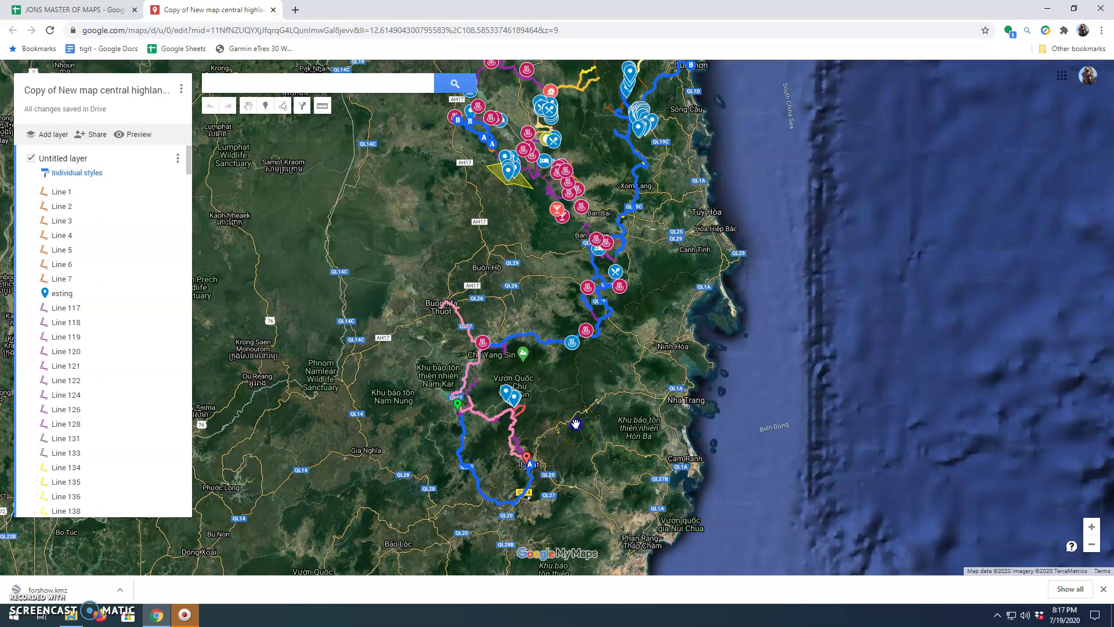
Examine the southern loop and the blue and purple route lines near Chư Yang Sin, in overview and close up on the satellite imagery.
left_click_drag(575, 424, 591, 409)
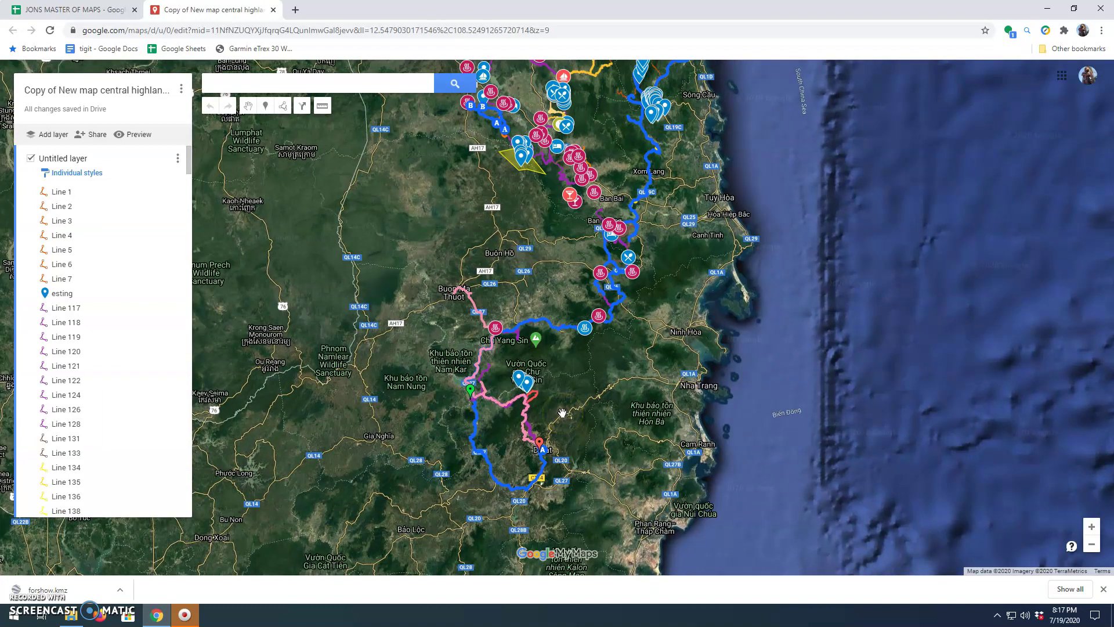
left_click_drag(563, 412, 558, 435)
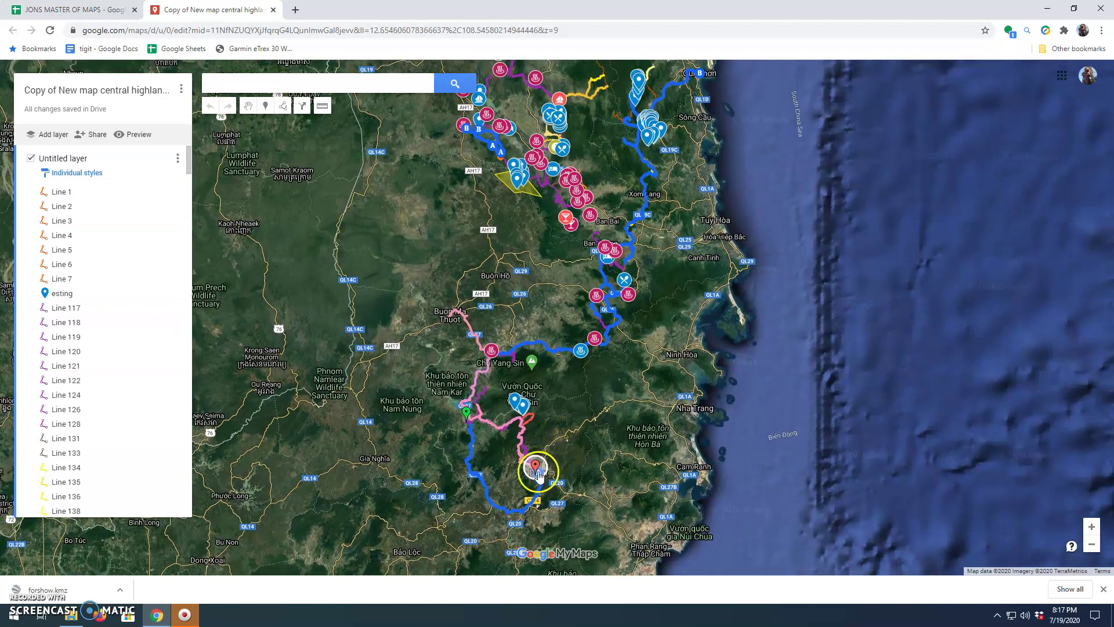
scroll(534, 482, "down", 1)
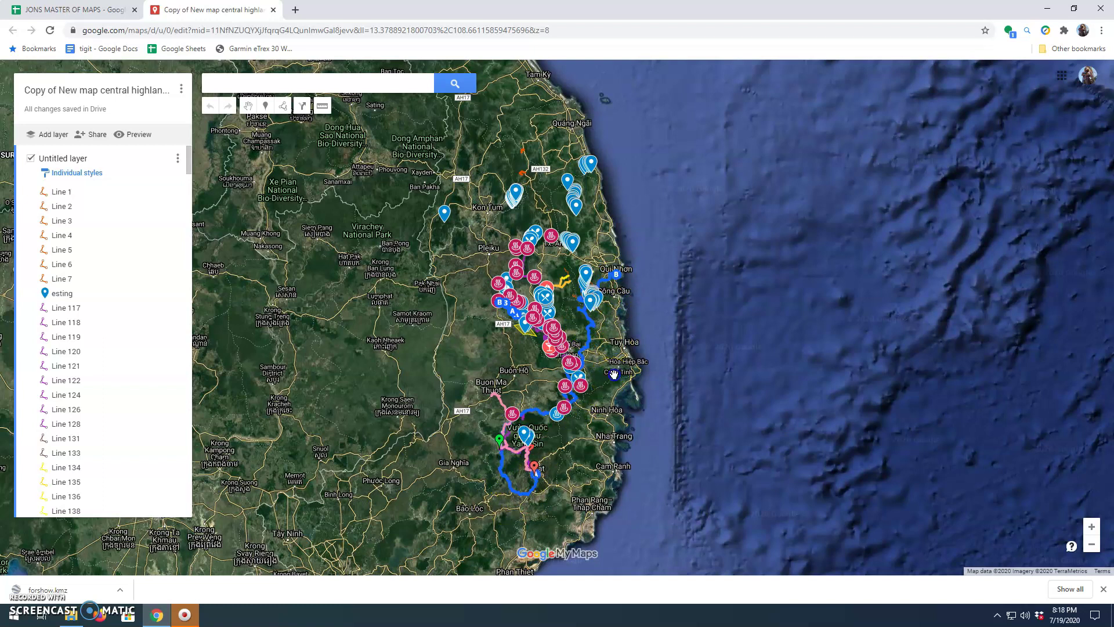
scroll(567, 423, "up", 2)
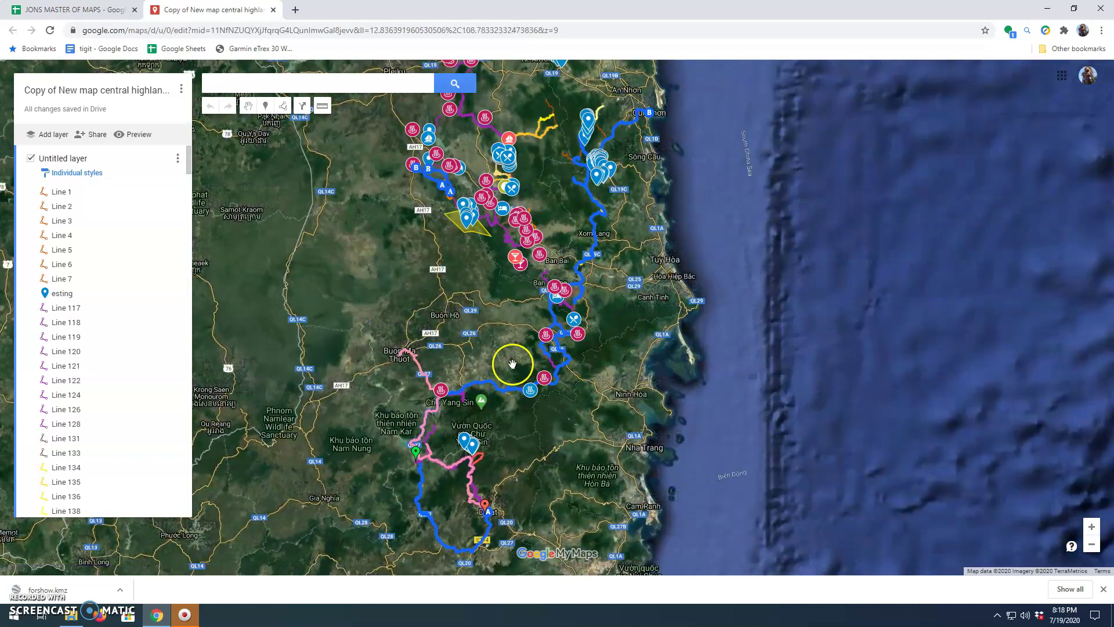
scroll(516, 363, "up", 5)
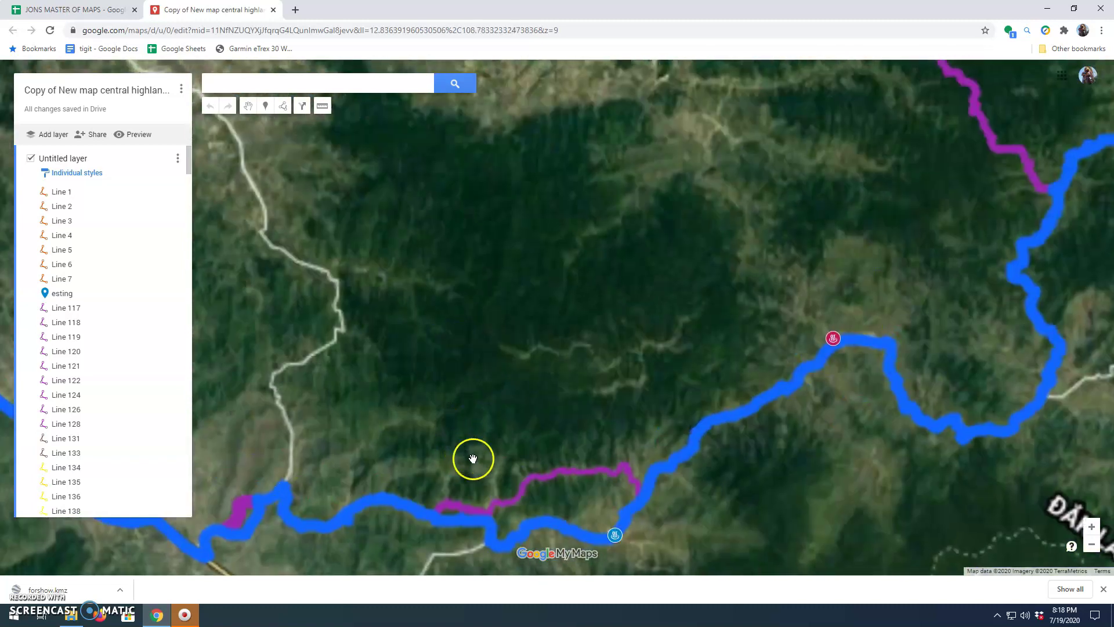
left_click_drag(466, 456, 458, 323)
scroll(448, 383, "up", 3)
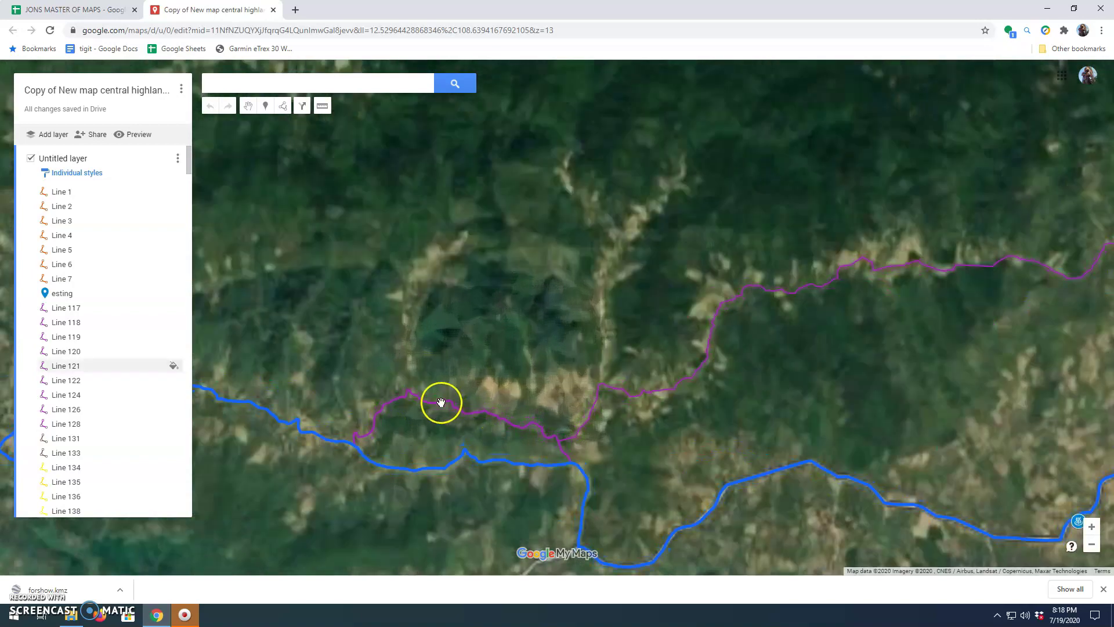
scroll(529, 423, "up", 4)
scroll(656, 436, "down", 2)
scroll(718, 452, "down", 1)
left_click_drag(827, 406, 739, 453)
scroll(740, 449, "down", 1)
scroll(827, 349, "down", 1)
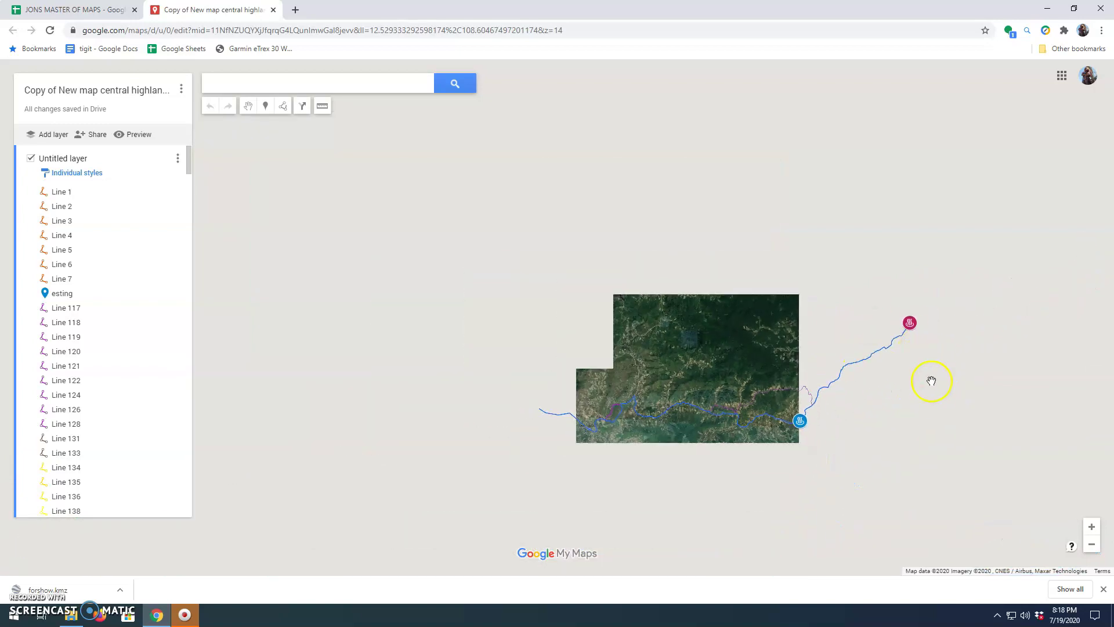
Survey the routes and markers northward from Buôn Hồ and Chu Mu to Pleiku and Quy Nhơn.
scroll(930, 380, "down", 3)
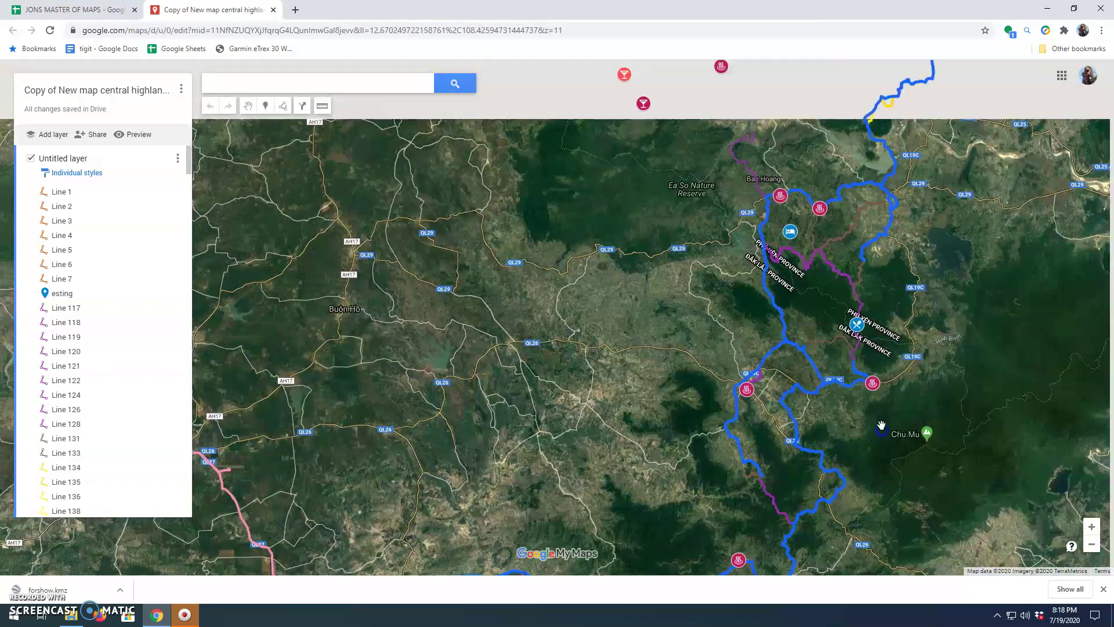
scroll(880, 422, "down", 1)
left_click_drag(938, 280, 875, 378)
scroll(874, 378, "down", 1)
left_click_drag(881, 315, 783, 416)
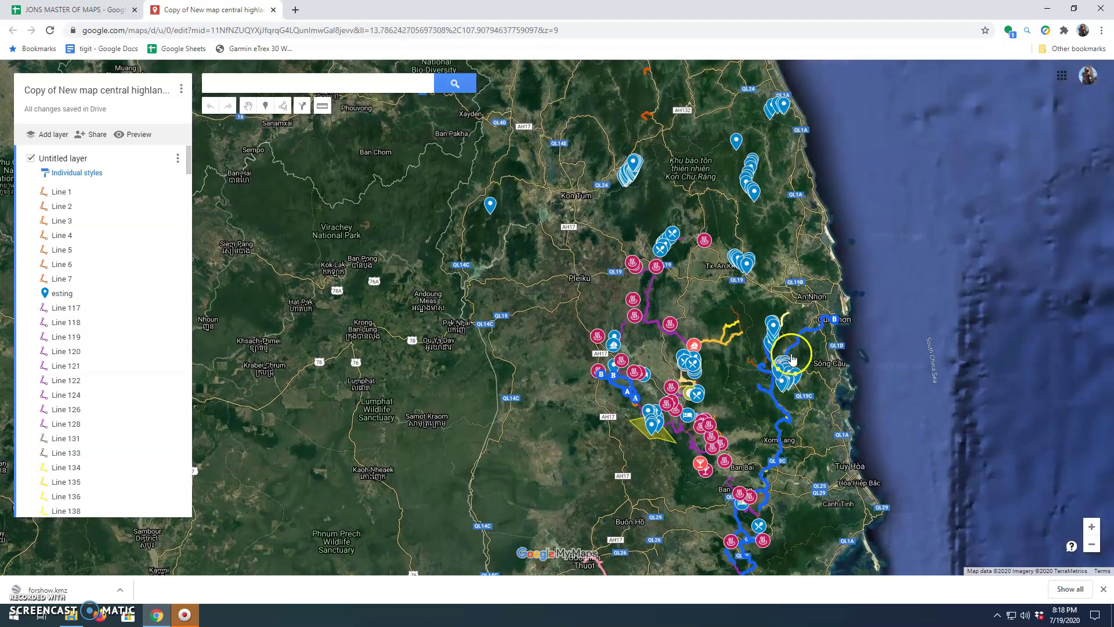
left_click_drag(844, 434, 861, 354)
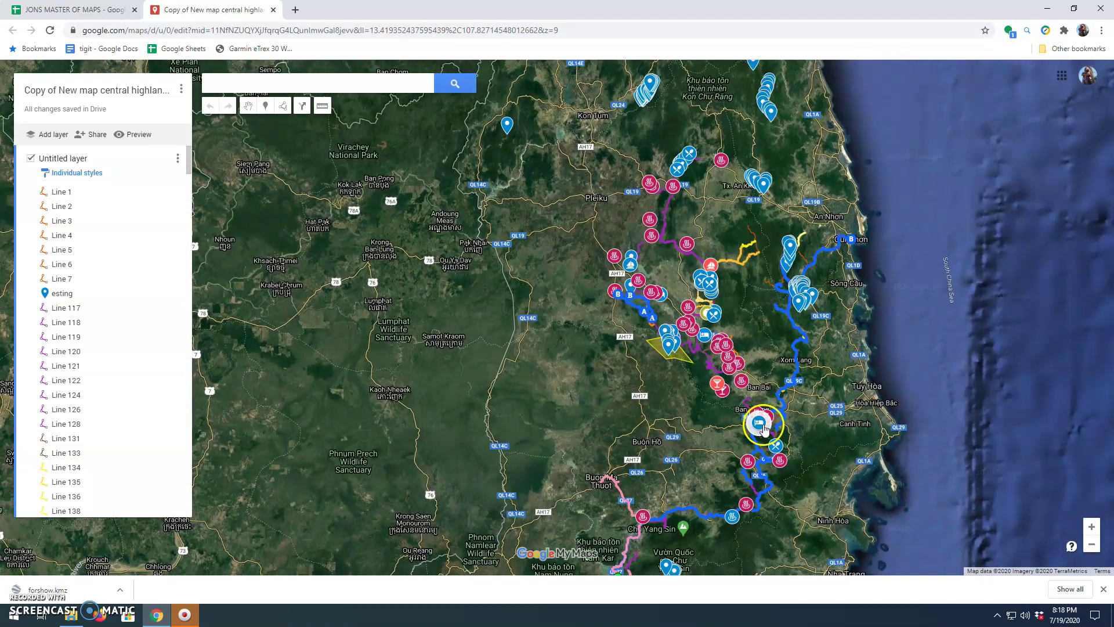
scroll(762, 435, "up", 1)
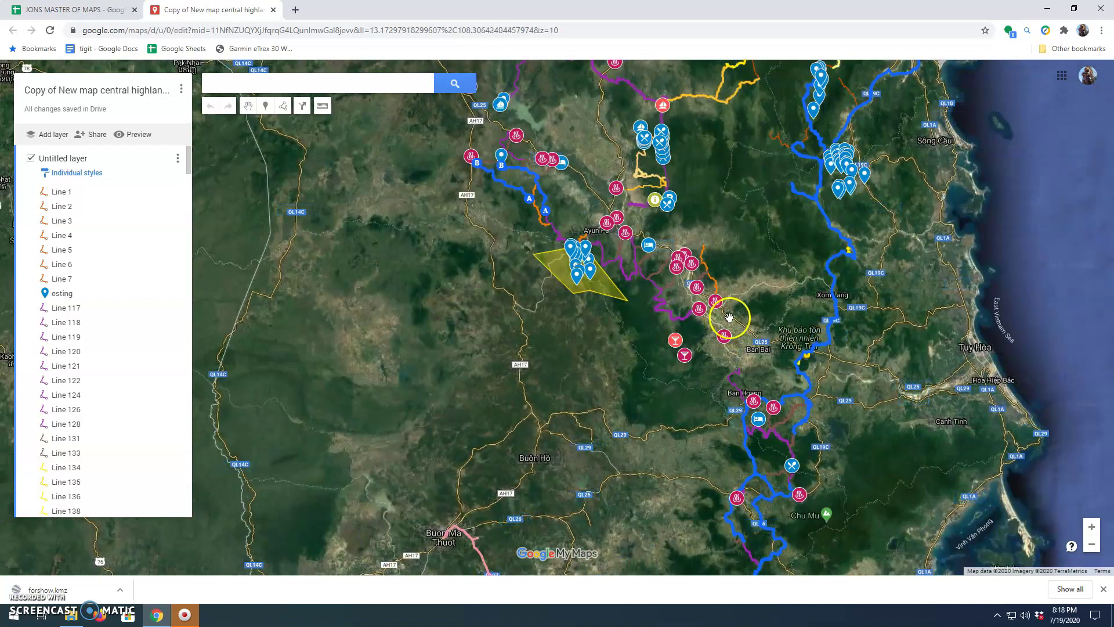
left_click_drag(745, 319, 734, 372)
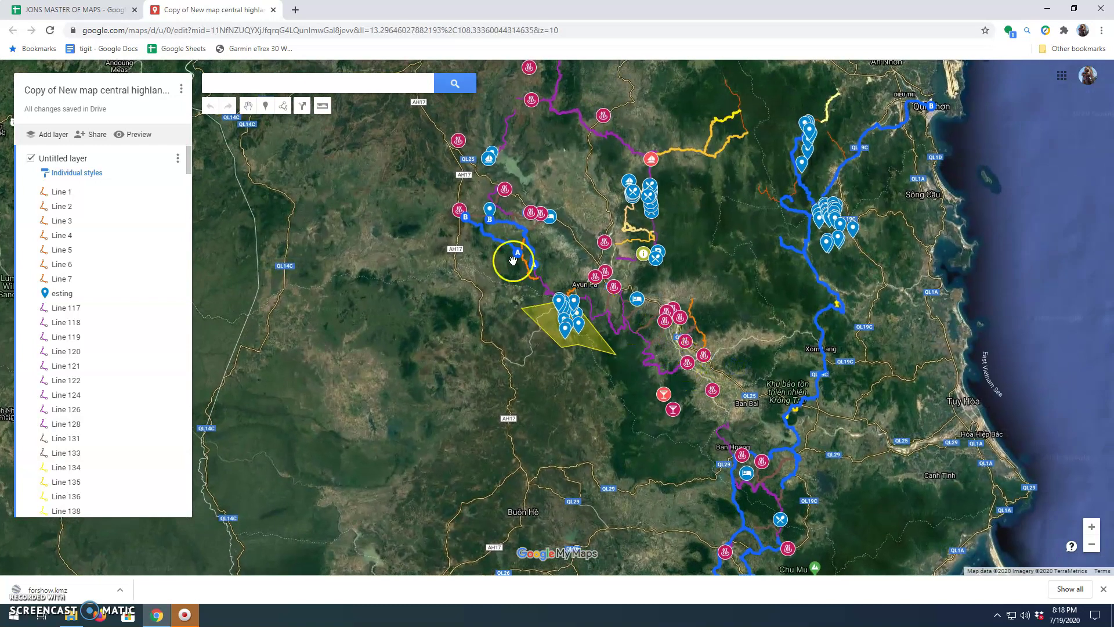
left_click_drag(695, 240, 729, 319)
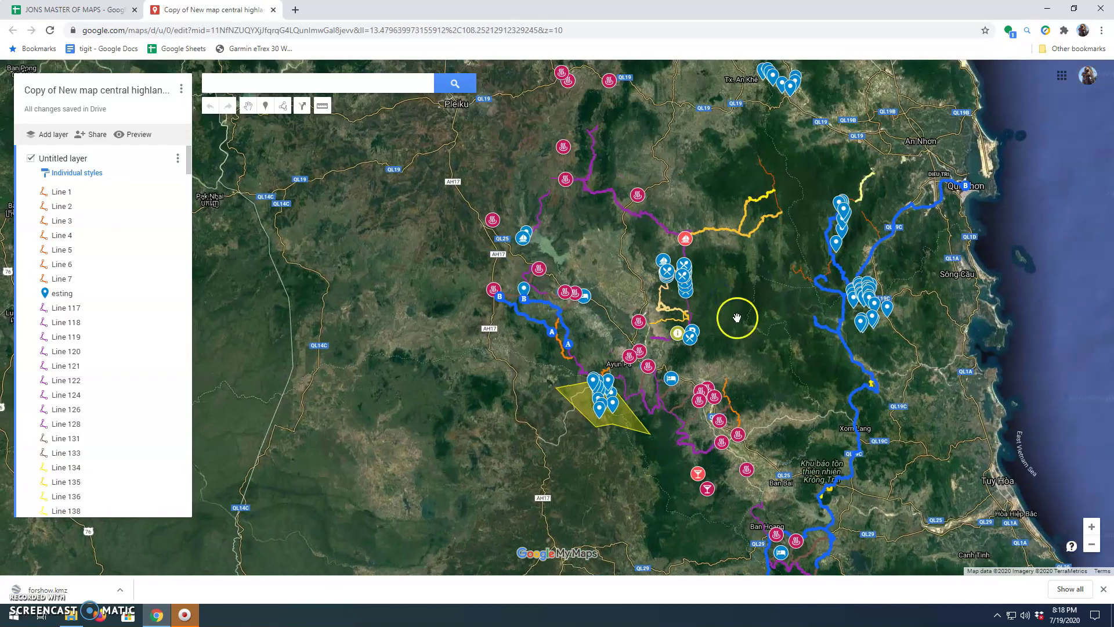
scroll(738, 318, "down", 2)
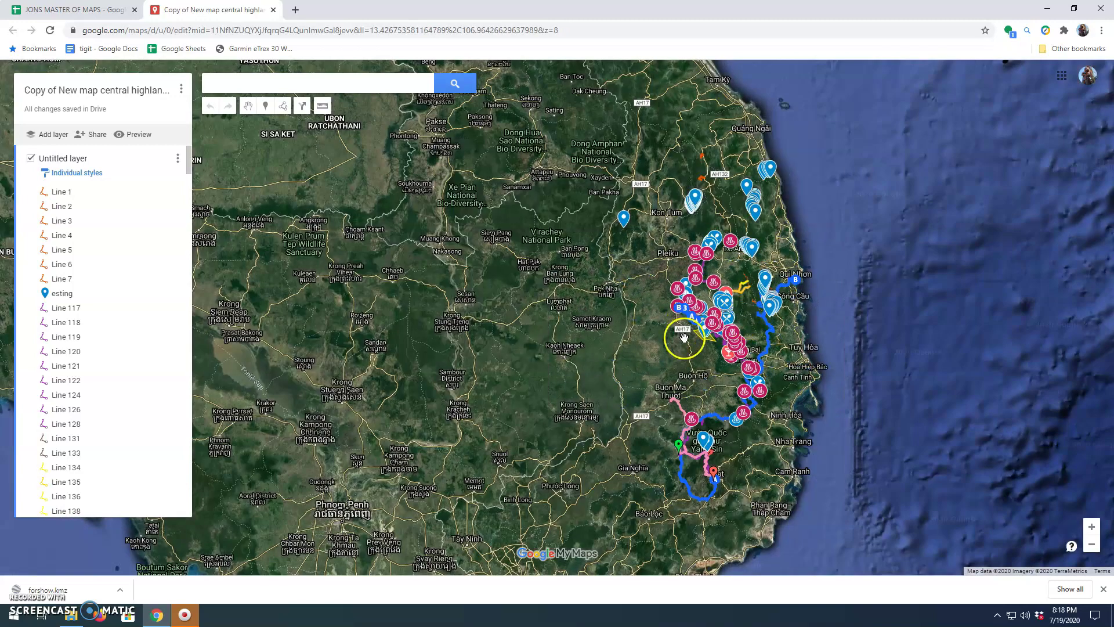
Inspect the purple track around Ia Hiao up close, following it along the trail visible in the satellite imagery.
scroll(684, 338, "up", 1)
scroll(703, 343, "up", 1)
left_click_drag(703, 347, 637, 364)
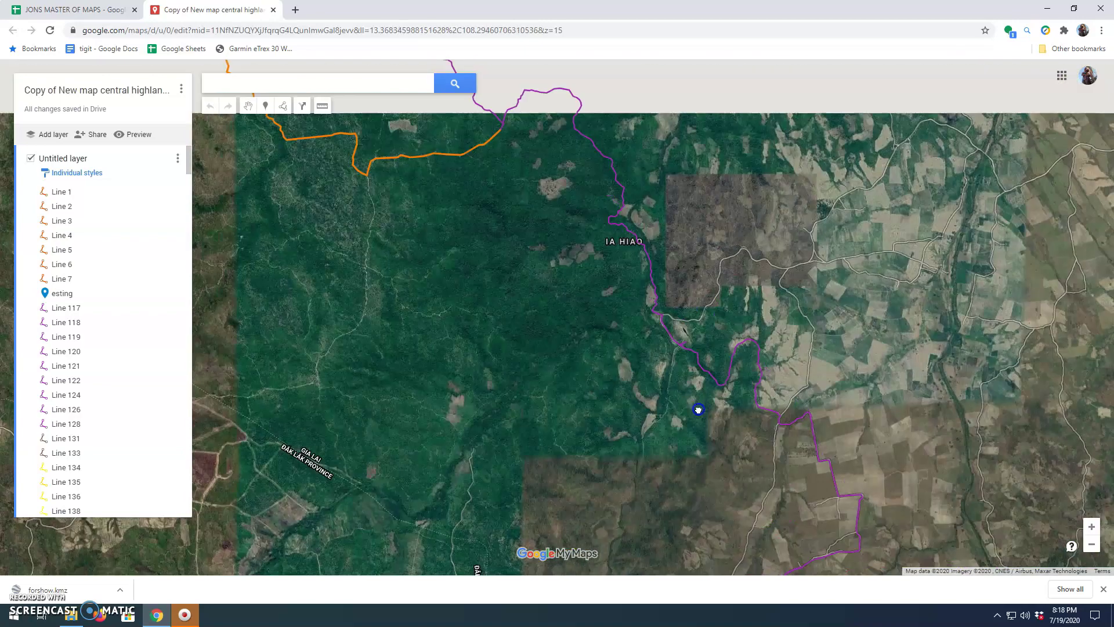
left_click_drag(698, 410, 704, 405)
scroll(672, 312, "up", 2)
left_click_drag(665, 229, 720, 396)
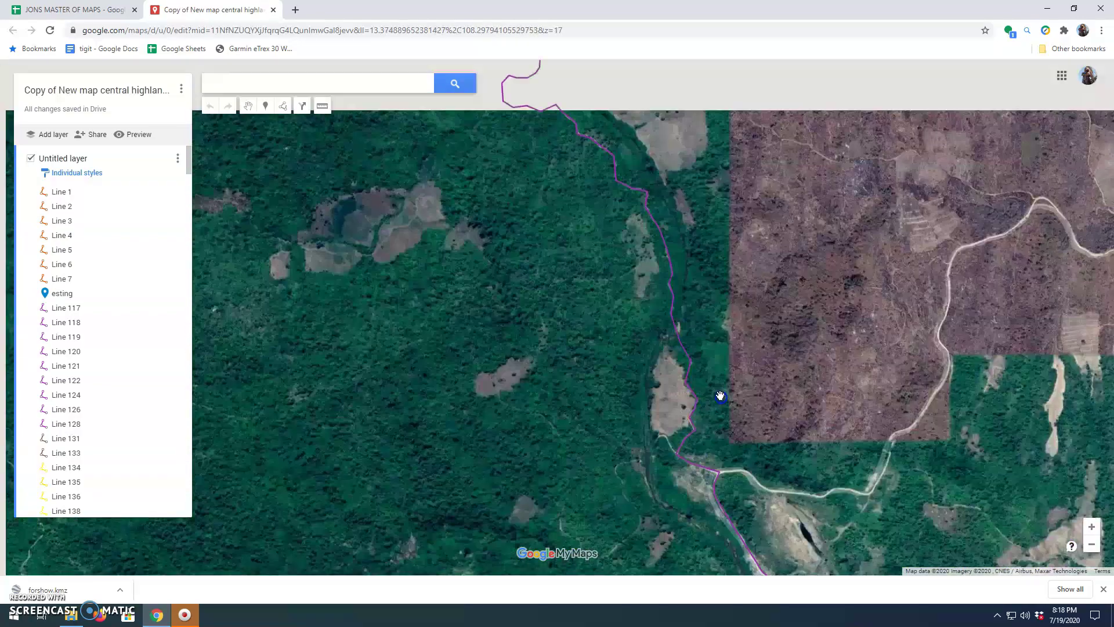
scroll(690, 308, "up", 1)
left_click_drag(685, 232, 753, 415)
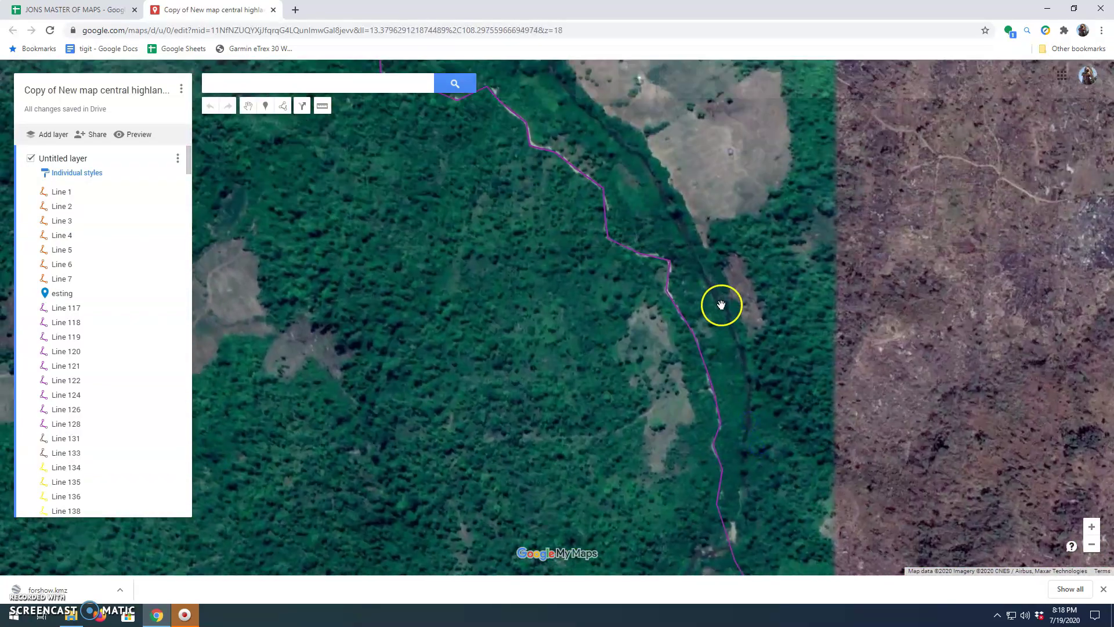
scroll(721, 304, "down", 1)
left_click_drag(679, 227, 755, 297)
left_click_drag(696, 390, 714, 360)
scroll(714, 360, "down", 1)
left_click_drag(673, 433, 674, 400)
scroll(674, 395, "down", 1)
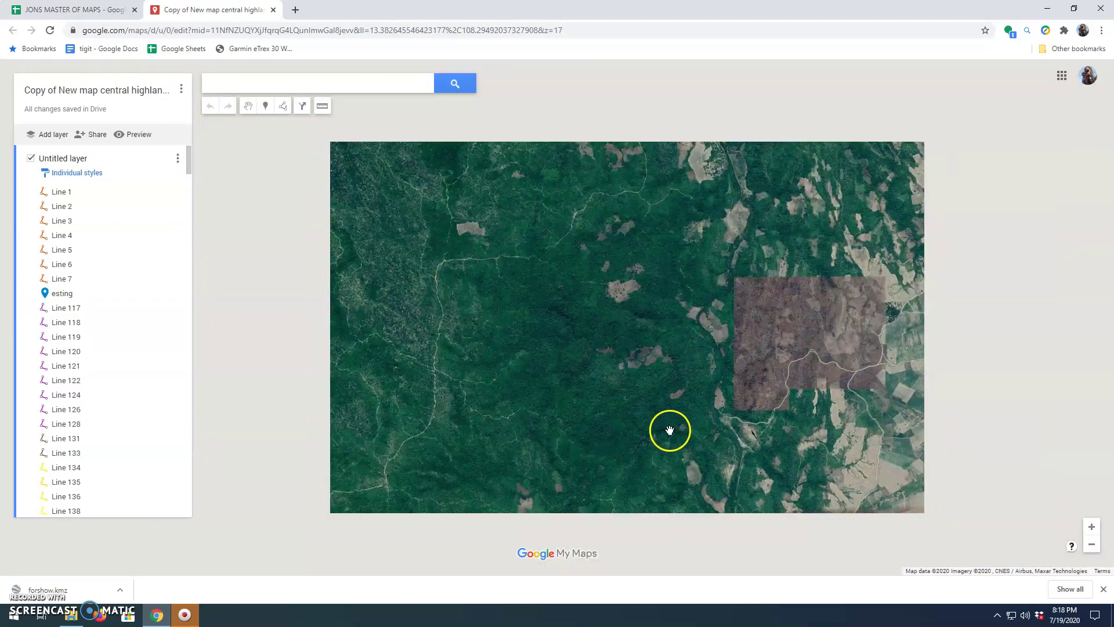
scroll(669, 430, "down", 3)
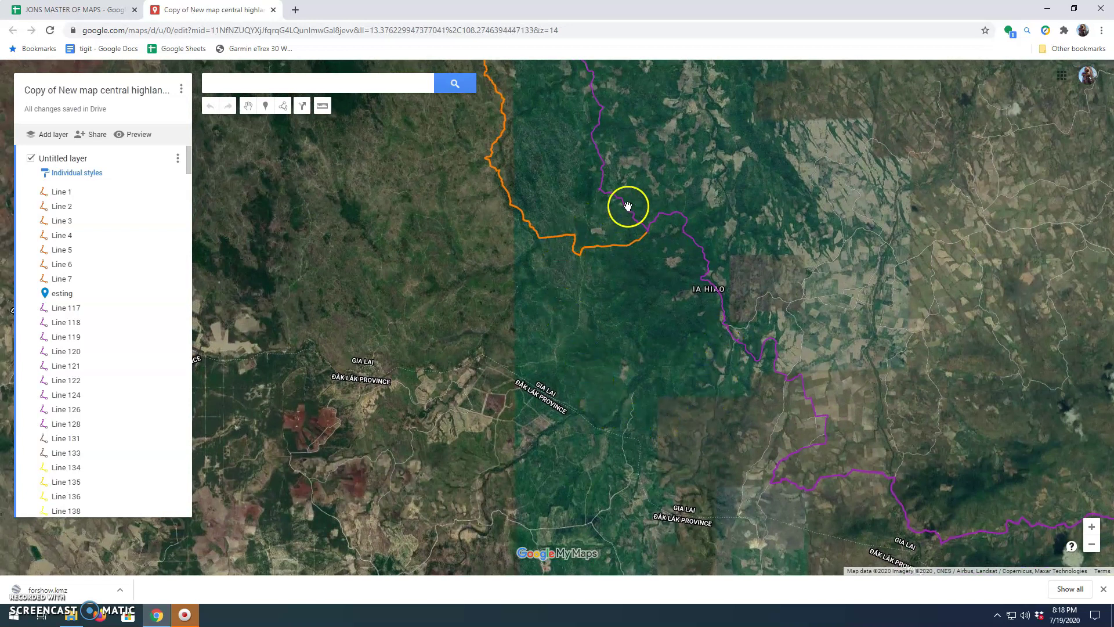
Add three default-named point markers southwest of the purple track: on a forest trail, beside a cleared field, and in the brown terrain farther south.
scroll(566, 261, "up", 3)
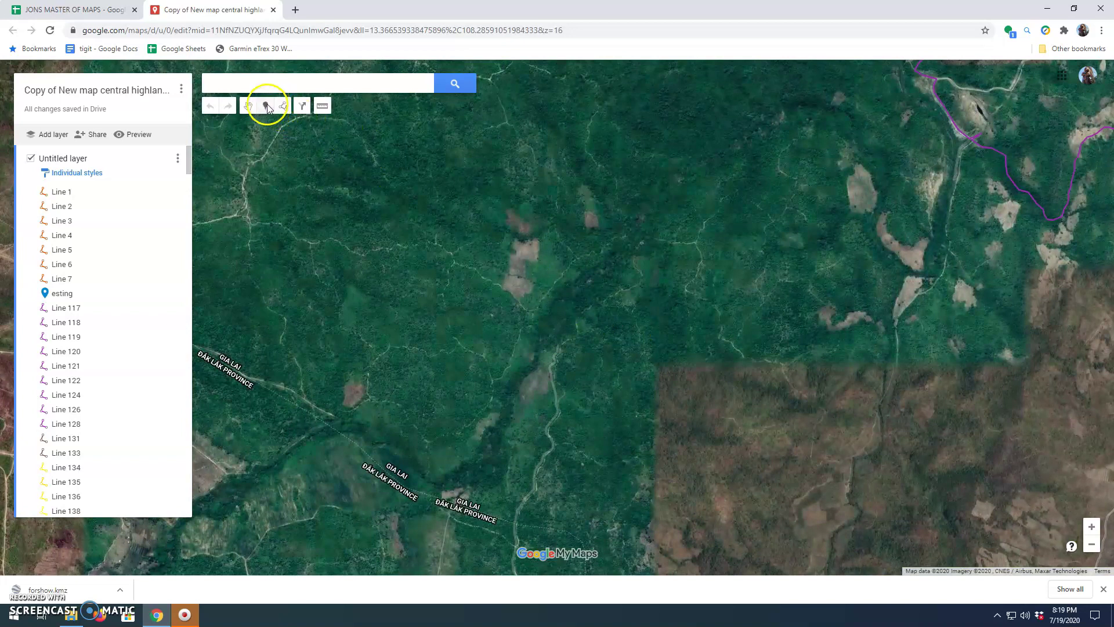
left_click(669, 242)
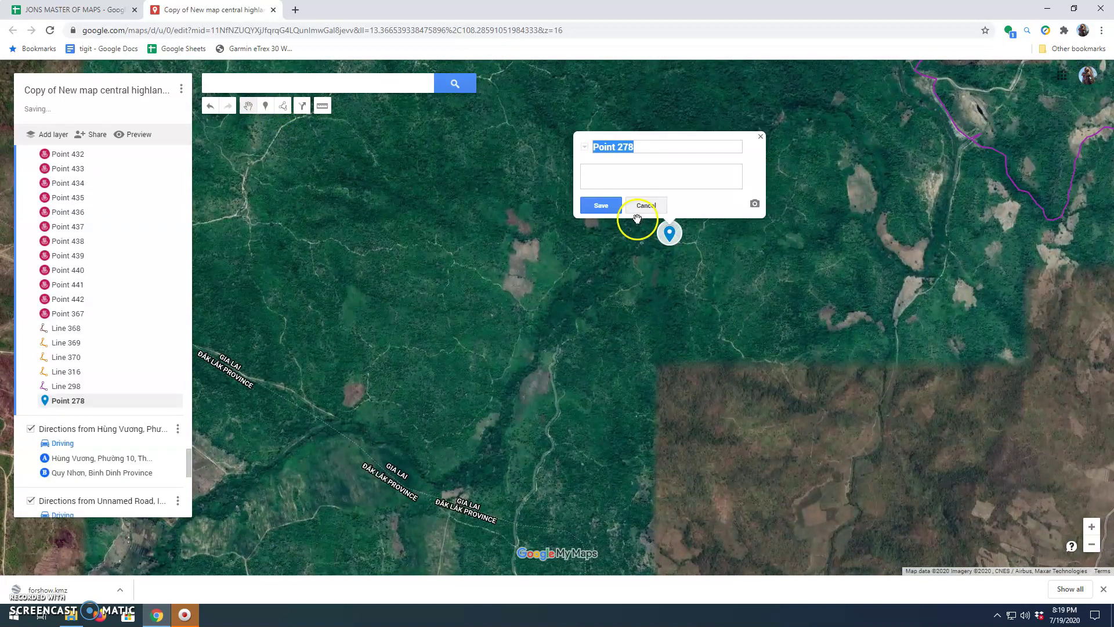
left_click(616, 210)
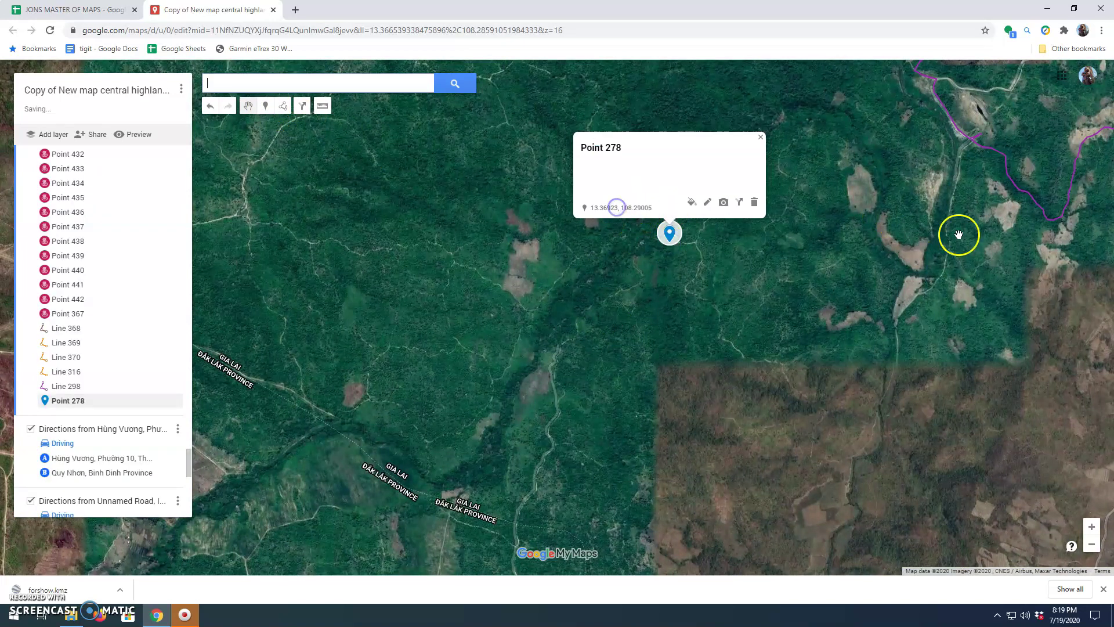
left_click(267, 106)
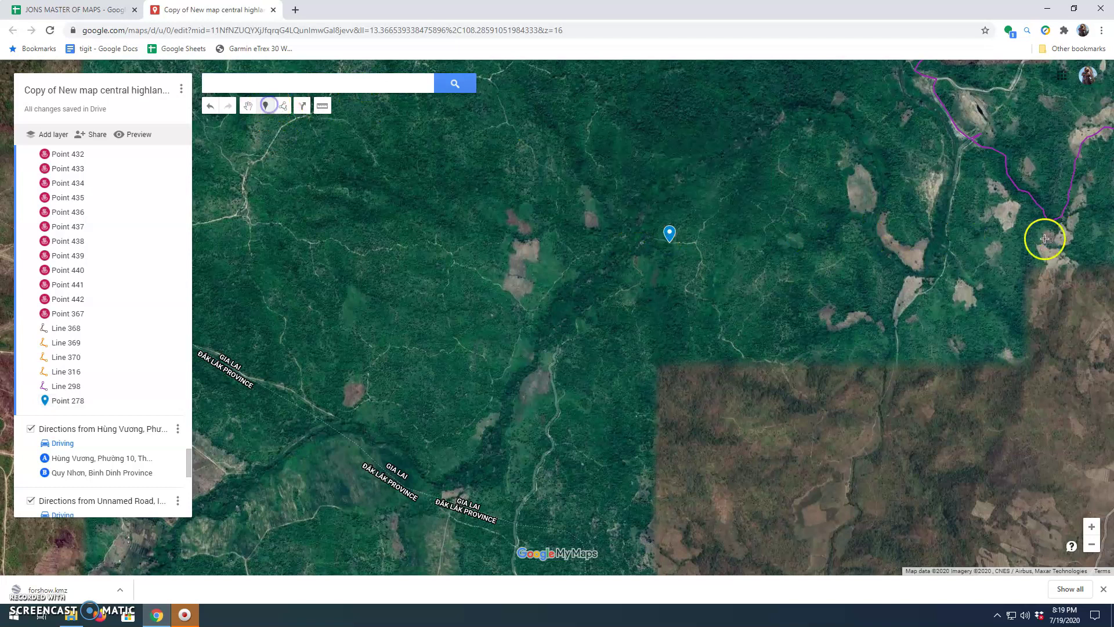
left_click(925, 295)
left_click(855, 256)
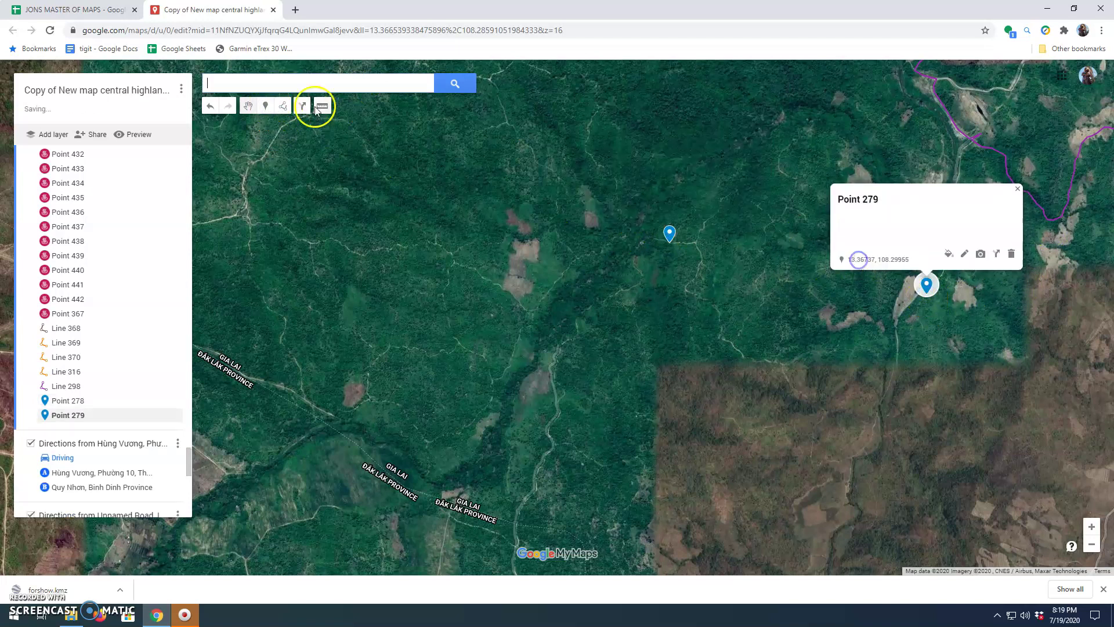
left_click(270, 110)
left_click(813, 462)
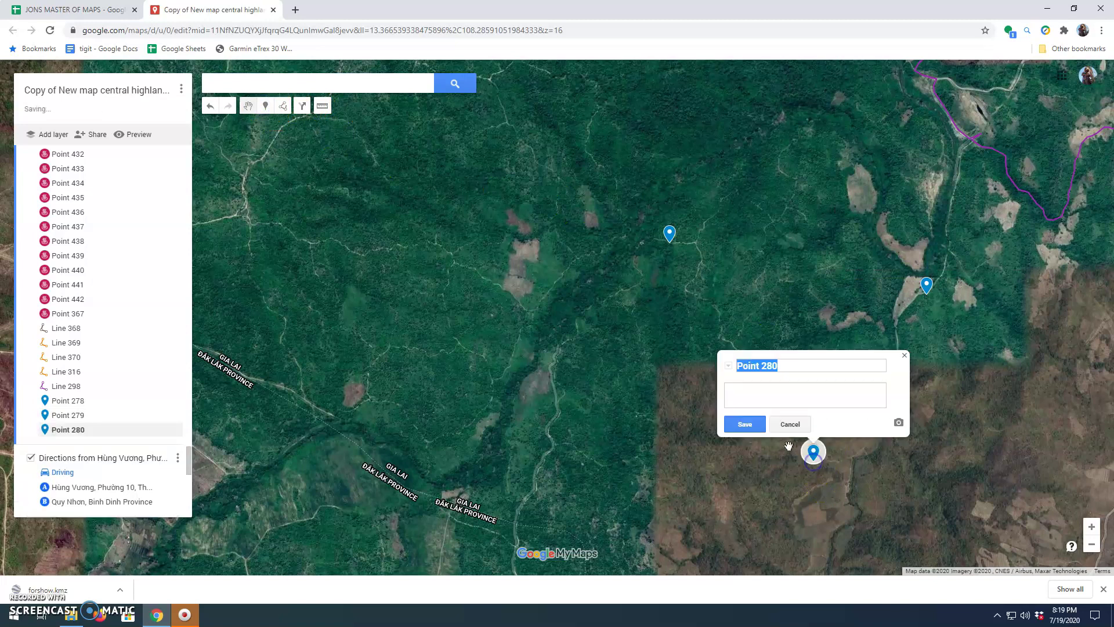
left_click(745, 425)
left_click_drag(659, 428, 807, 441)
left_click(717, 393)
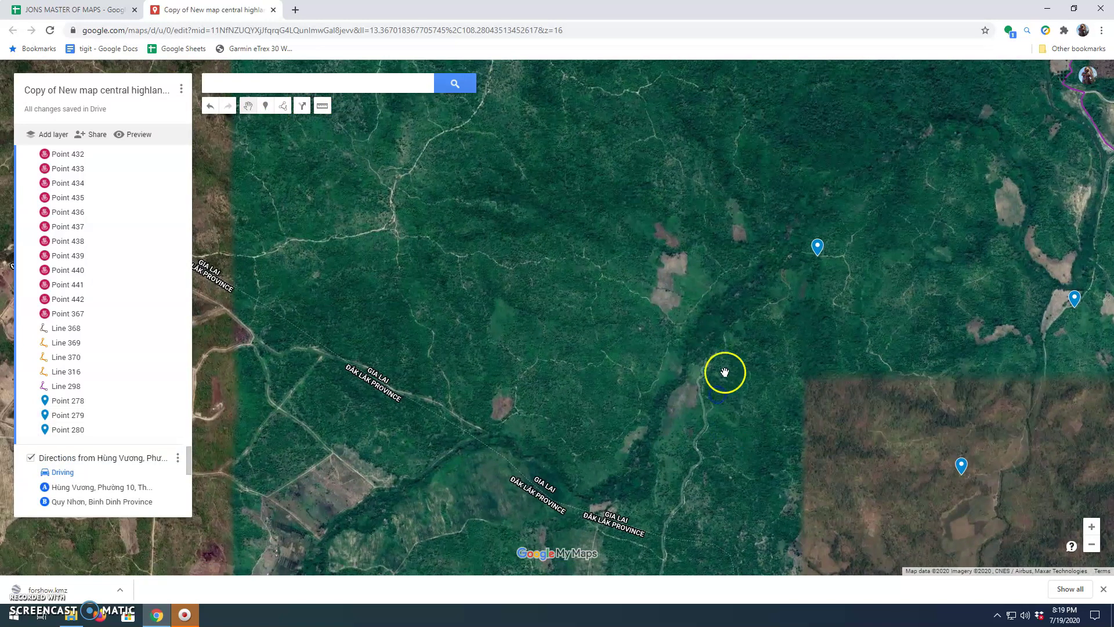
Add a default-named point marker in the green forest west of the existing new markers and south of the orange line.
scroll(725, 367, "down", 1)
left_click(262, 105)
left_click(623, 319)
left_click(553, 281)
left_click(522, 232)
left_click_drag(672, 228, 658, 281)
left_click_drag(656, 200, 617, 186)
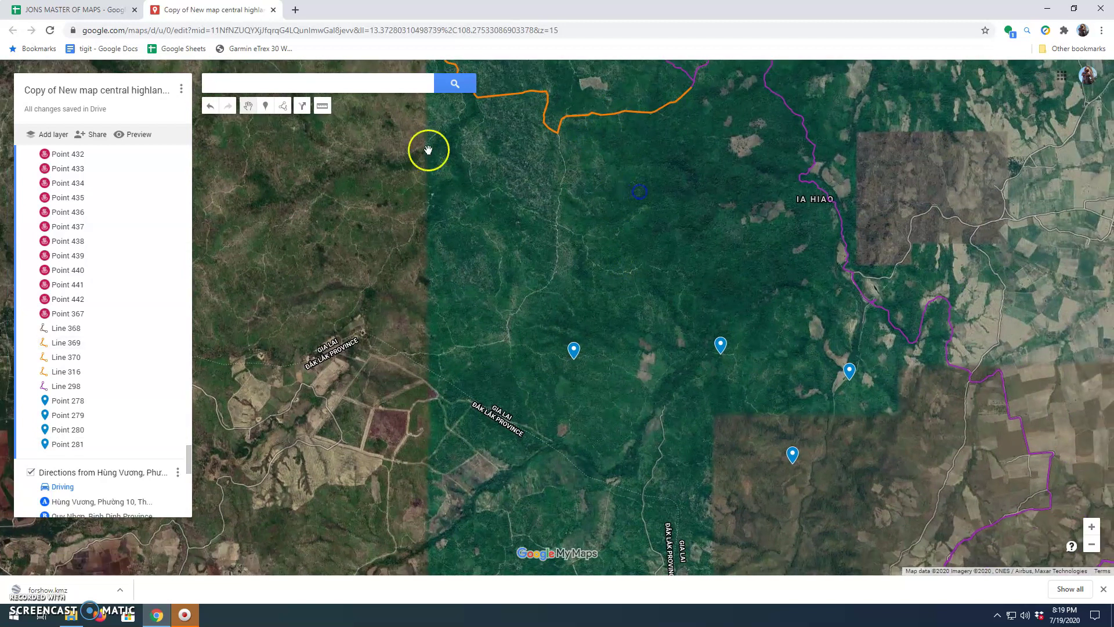
Add two default-named point markers on the trail running south from the orange line, one midway and one at its southwestern bend.
left_click(552, 241)
left_click(492, 209)
left_click(580, 273)
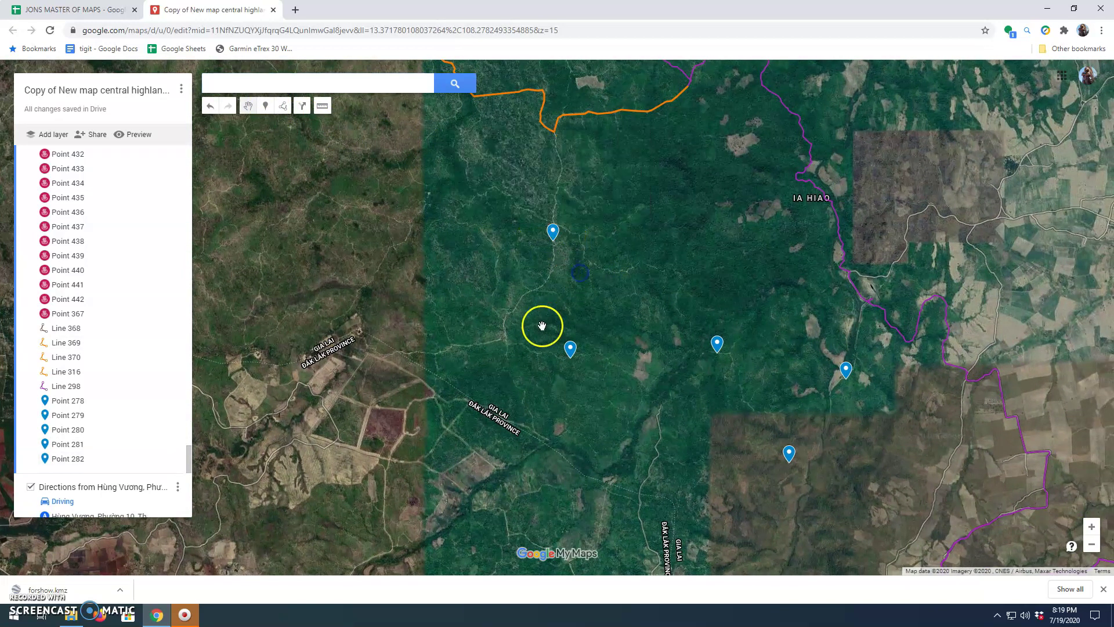
left_click(265, 106)
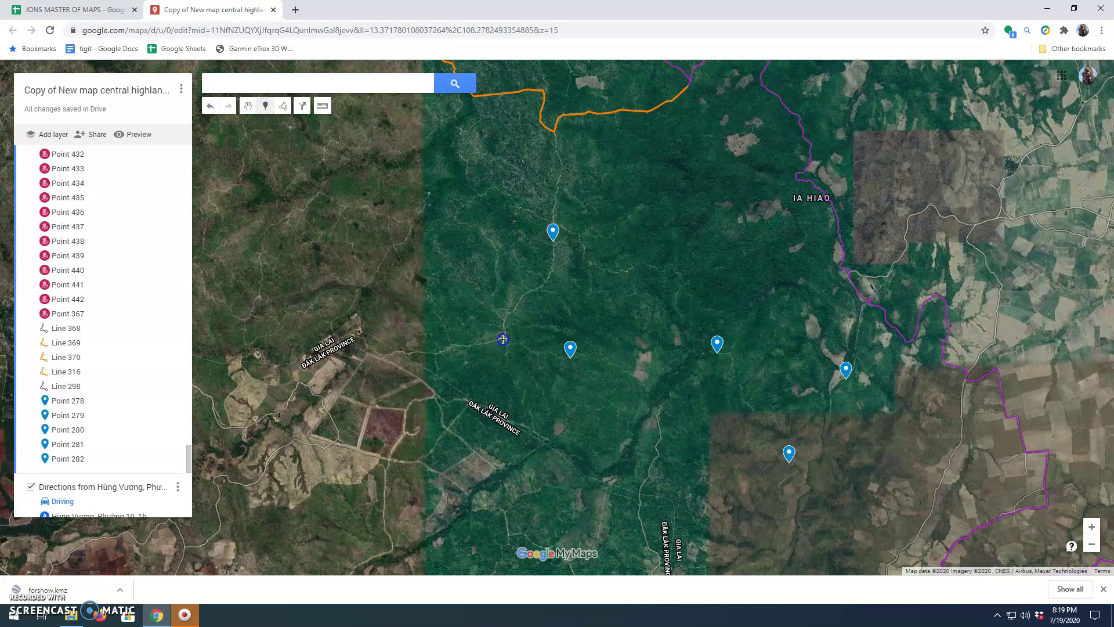
left_click(502, 339)
left_click(431, 301)
left_click(719, 265)
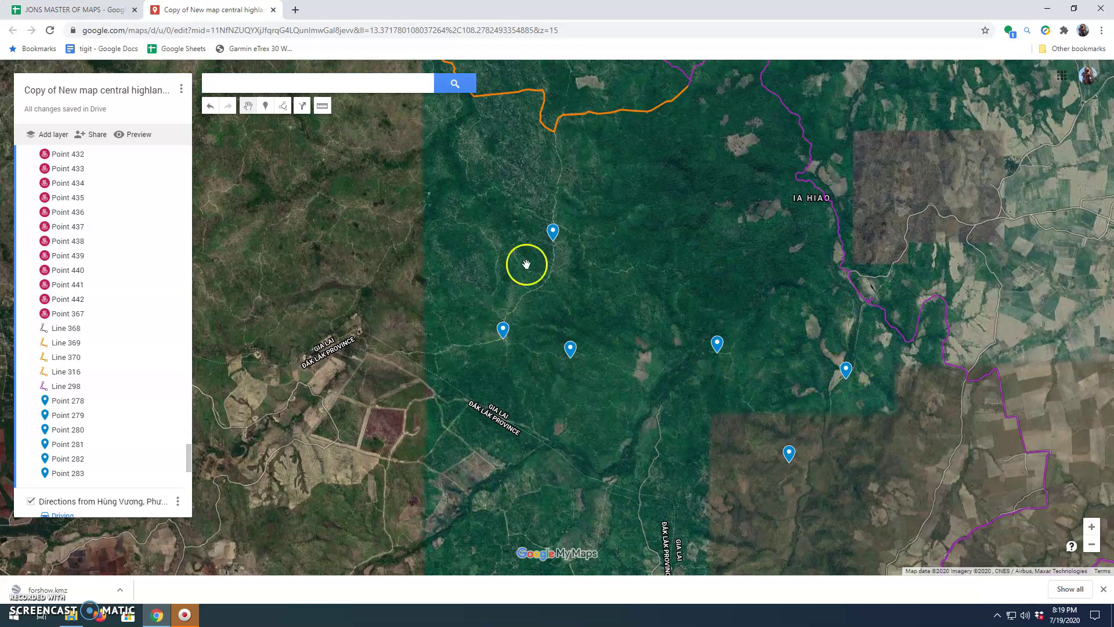
Start a line at the trail's junction with the purple track and trace the dirt trail south to the marker beside the field.
mouse_move(810, 409)
left_mouse_down()
mouse_move(709, 386)
mouse_move(654, 346)
left_mouse_up()
scroll(699, 320, "up", 1)
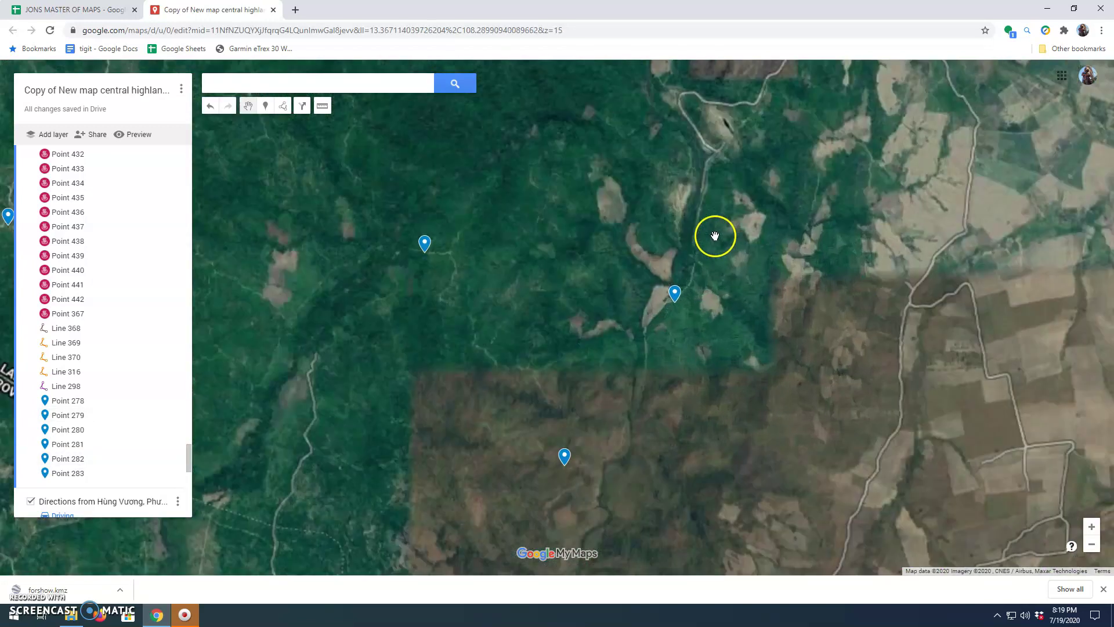
scroll(696, 270, "up", 2)
left_click(282, 106)
left_click(304, 123)
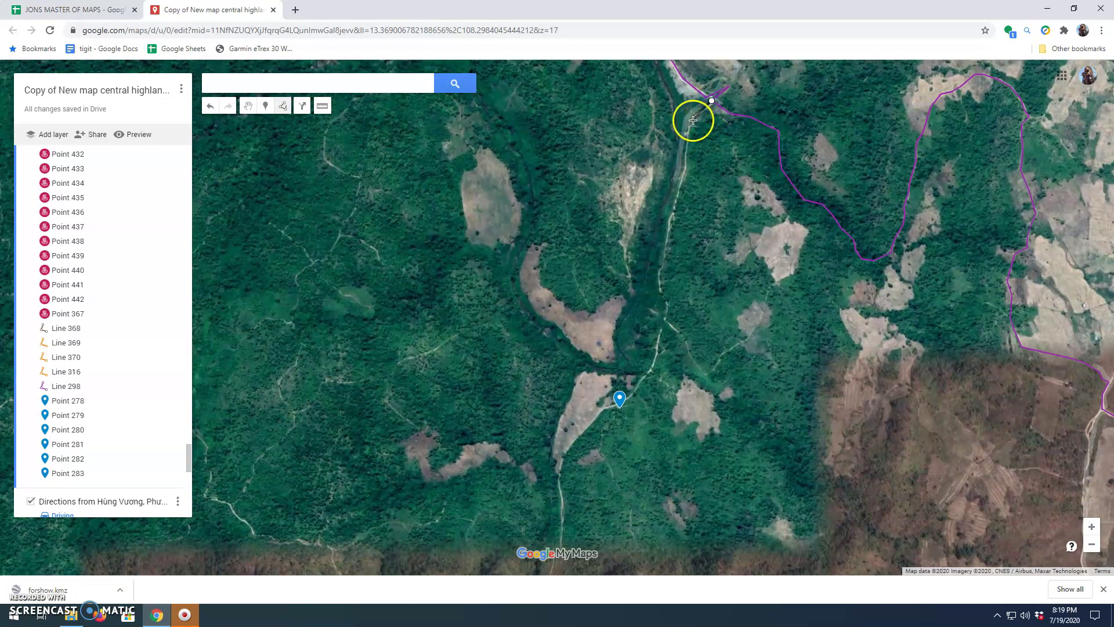
left_click(674, 209)
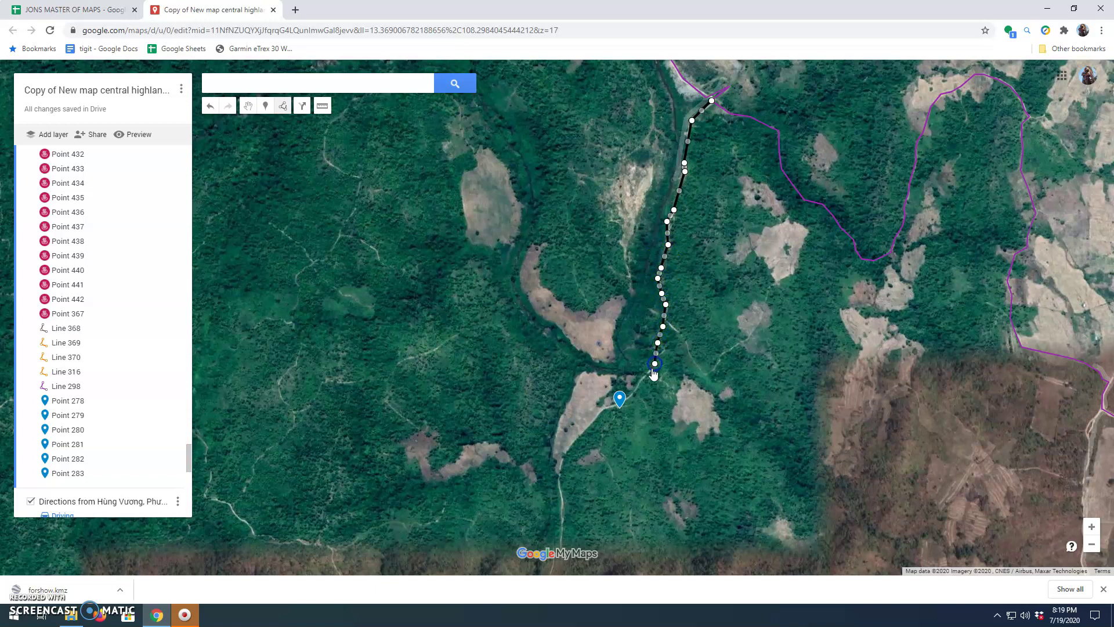
key("Down")
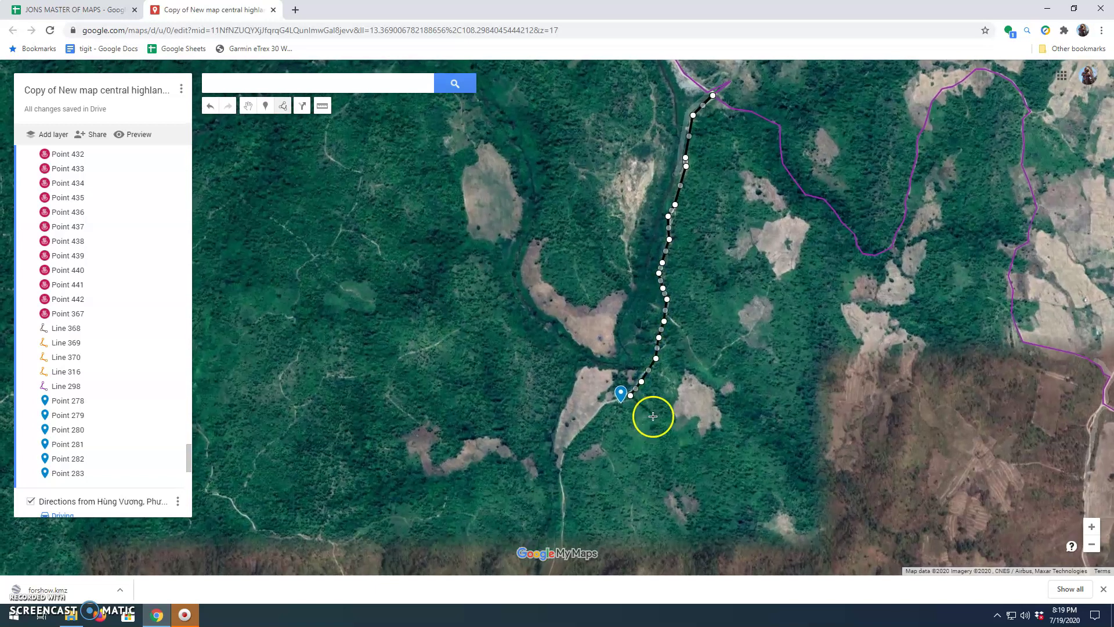
key("Left")
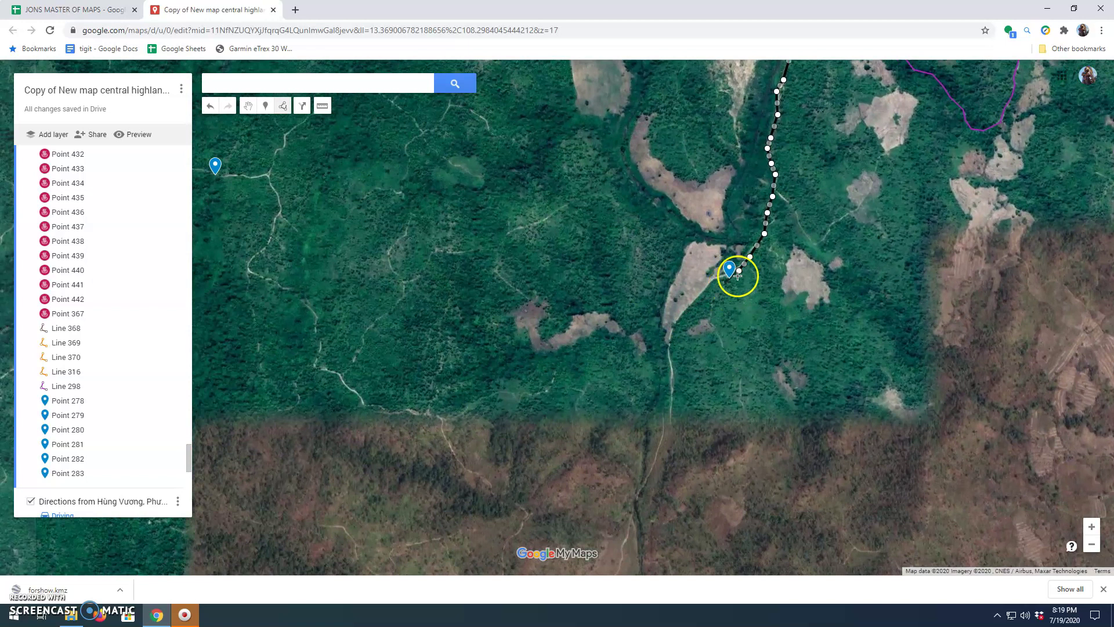
Extend the line from the field marker along the field's edge and south along the trail into the brown terrain.
scroll(739, 271, "up", 1)
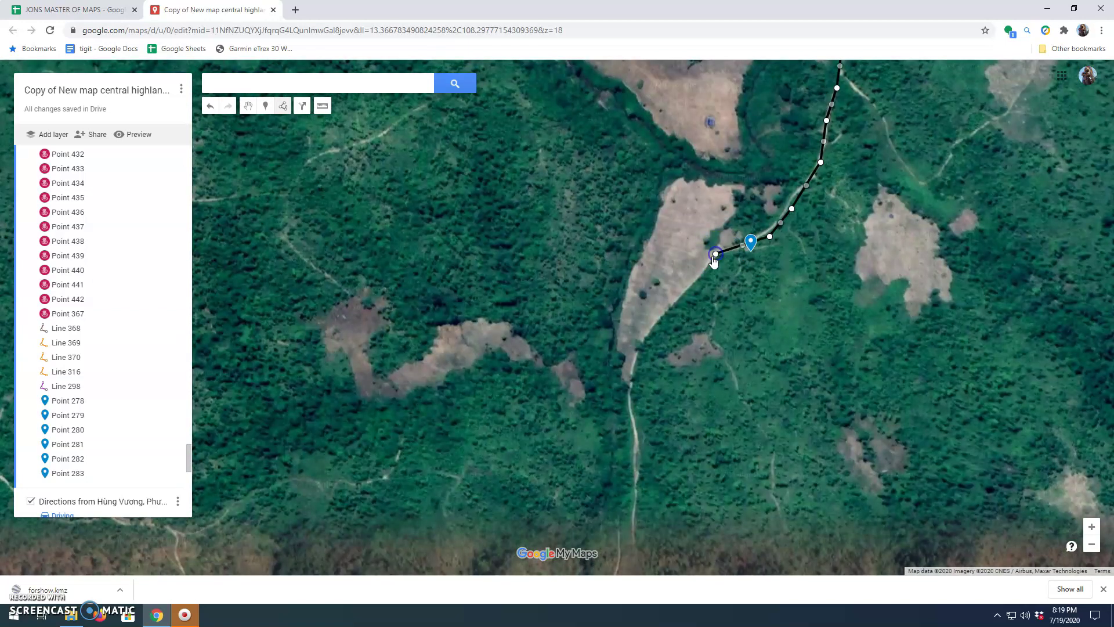
left_click(704, 272)
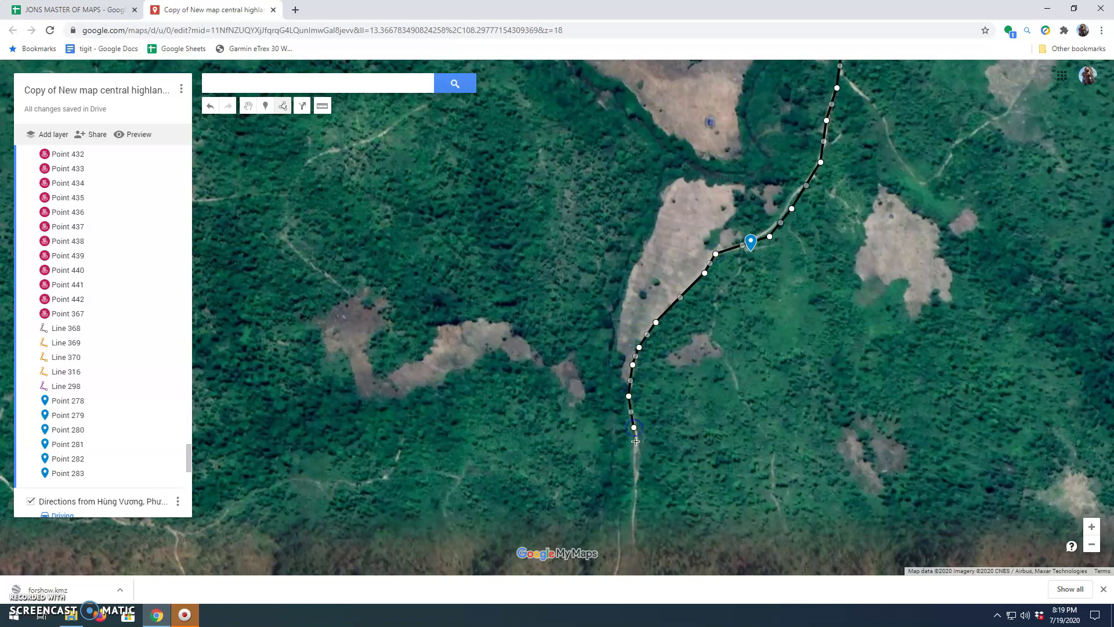
key("Down")
key("Left")
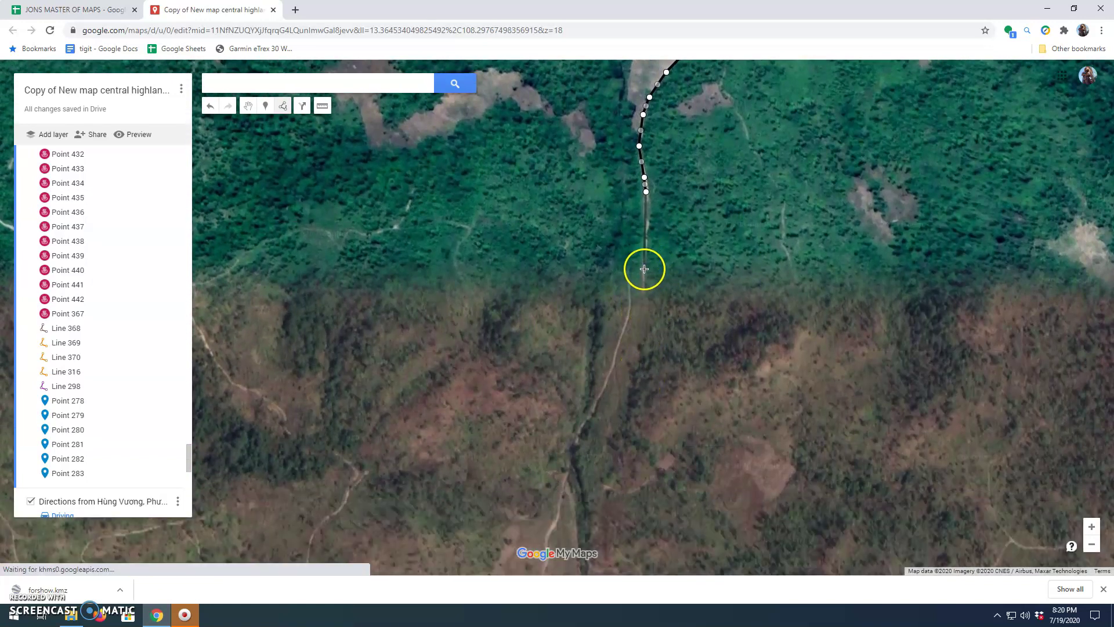
left_click(644, 270)
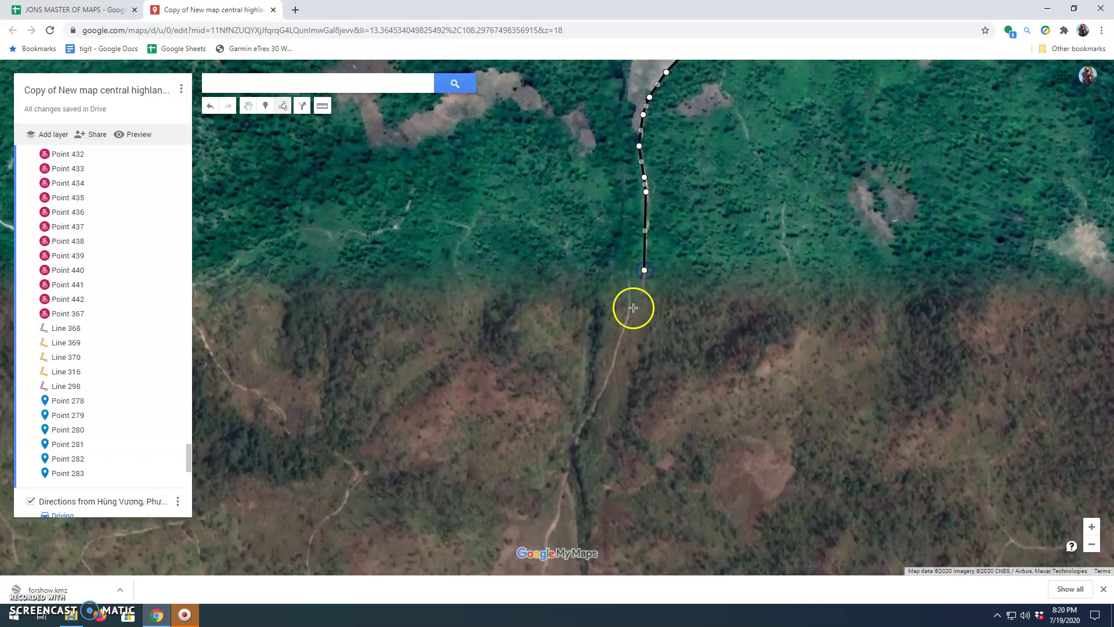
scroll(637, 295, "down", 1)
left_click(621, 338)
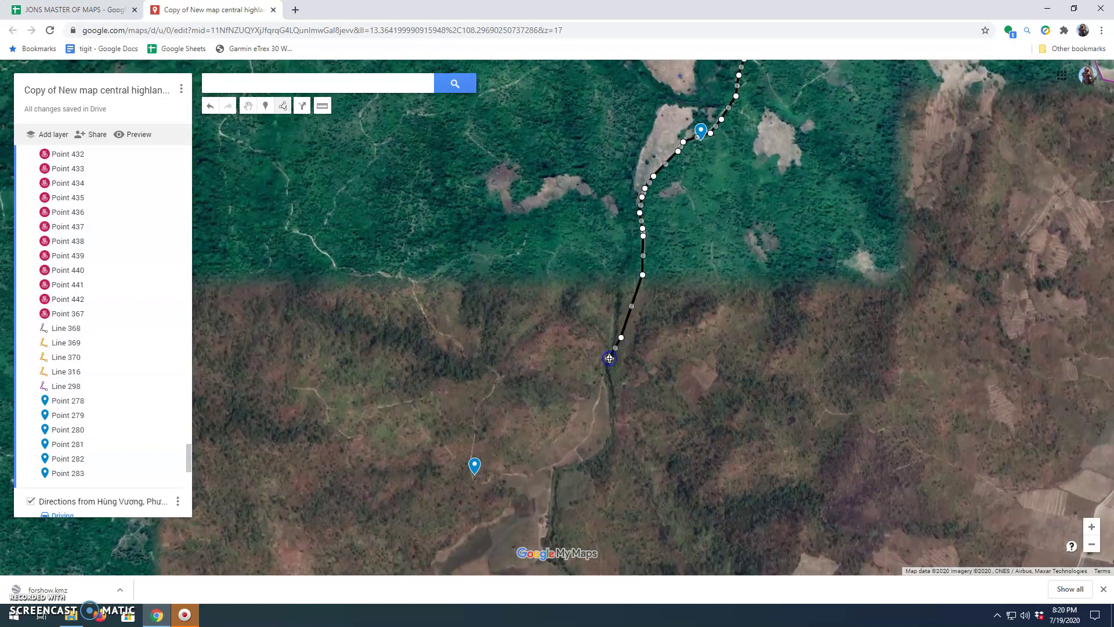
Trace the line southwest past the stream-side clearing, around the southernmost marker, and back north to the dark wooded strip.
key("Down")
key("Left")
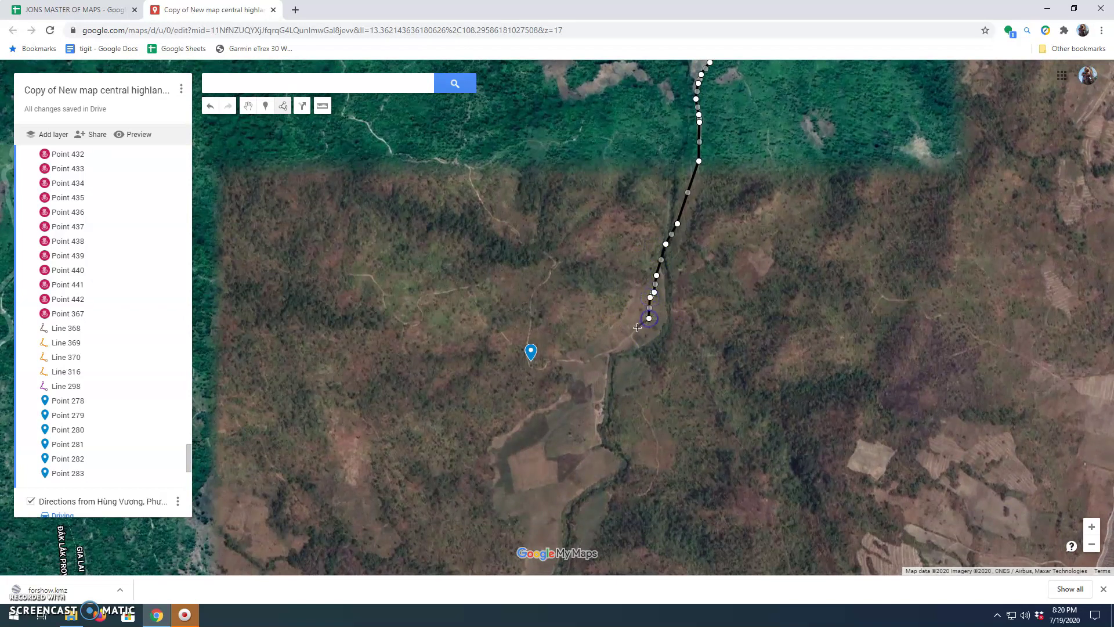
left_click(590, 361)
scroll(590, 360, "up", 1)
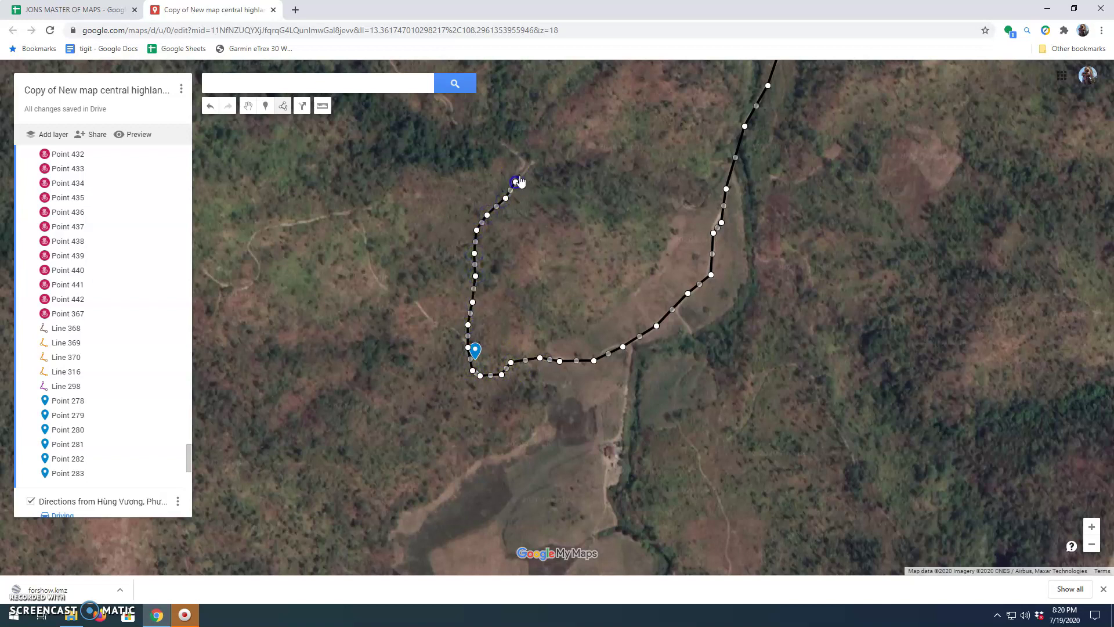
left_click(466, 140)
left_click_drag(466, 141, 486, 158)
left_click_drag(486, 362, 488, 363)
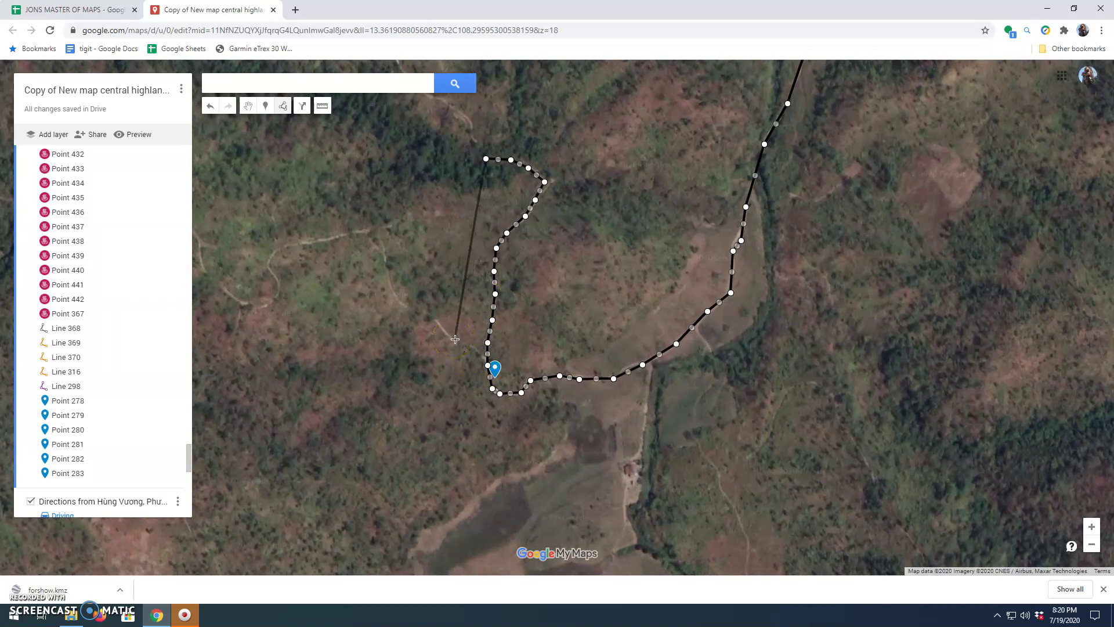
Extend the line northwest along the visible trail toward the green forest edge, then finish and save it with its default name.
key("Up")
key("Left")
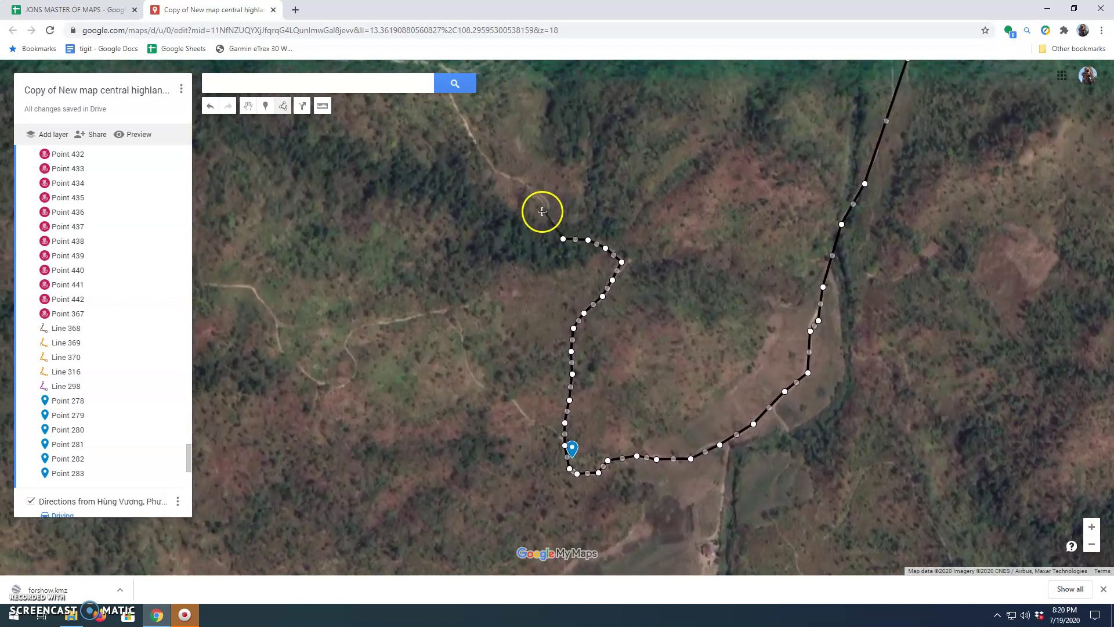
left_click_drag(542, 211, 656, 299)
scroll(607, 296, "up", 2)
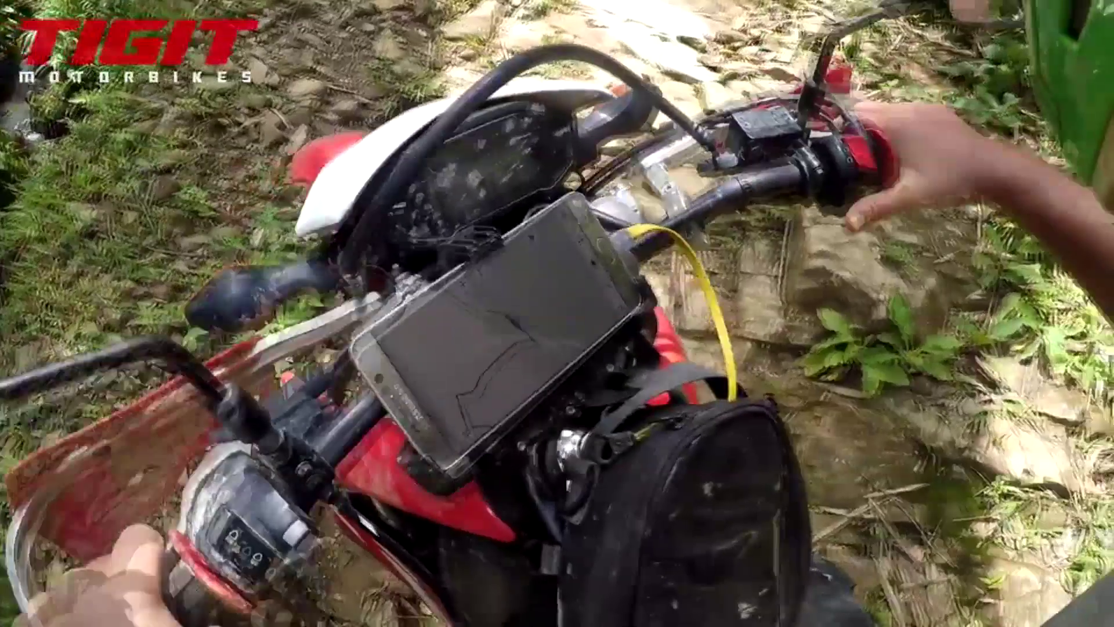
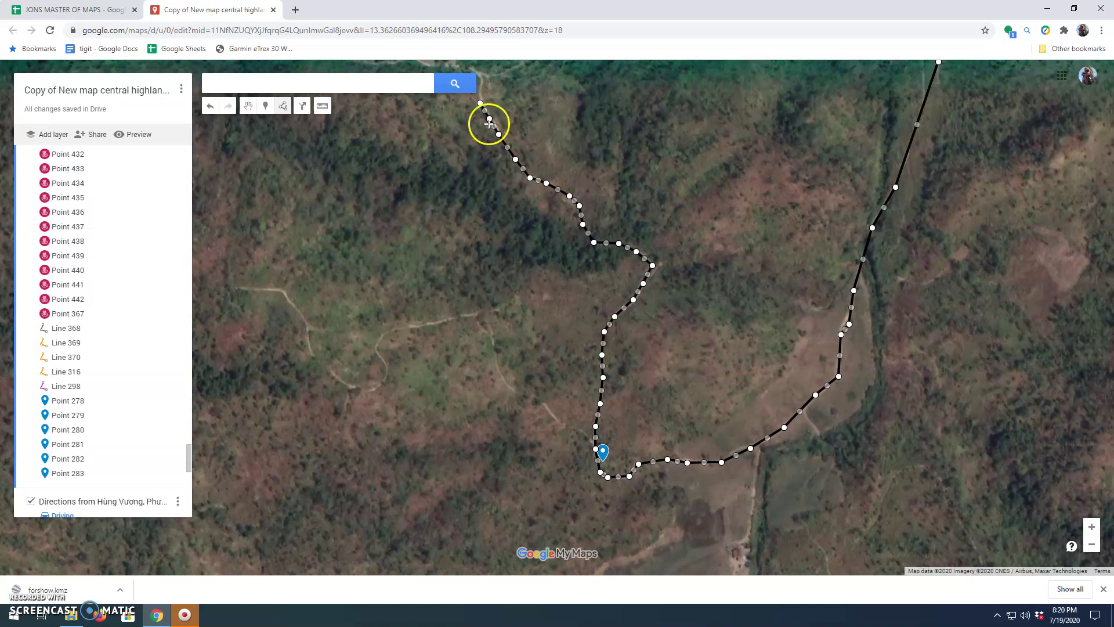
double_click(489, 123)
left_click(748, 374)
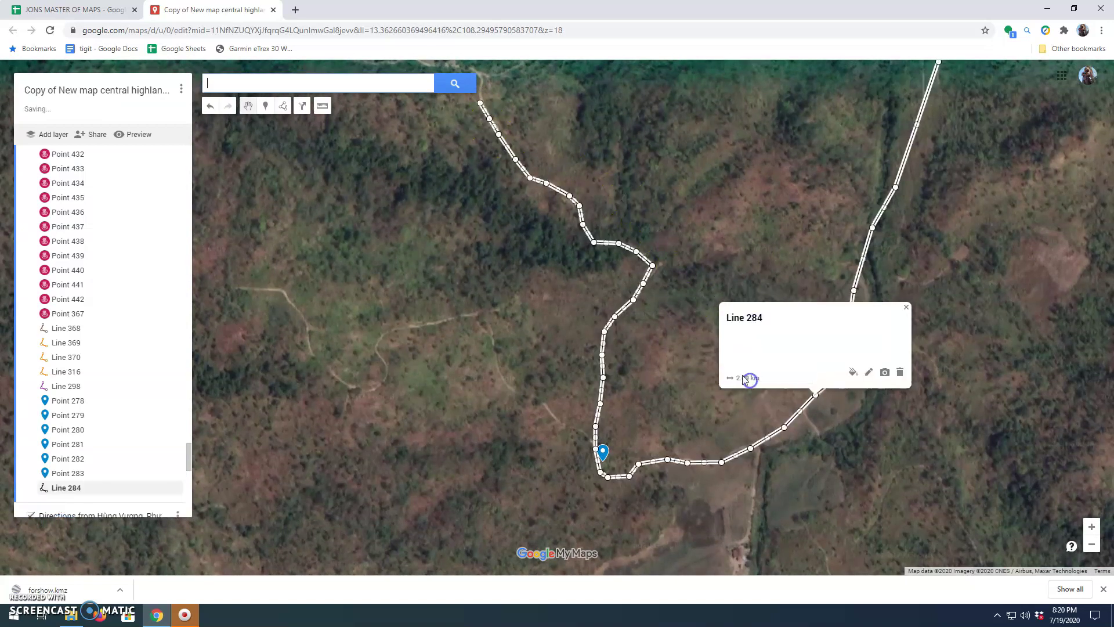
Recolor the newly traced line teal and adjust its line width.
left_click(851, 372)
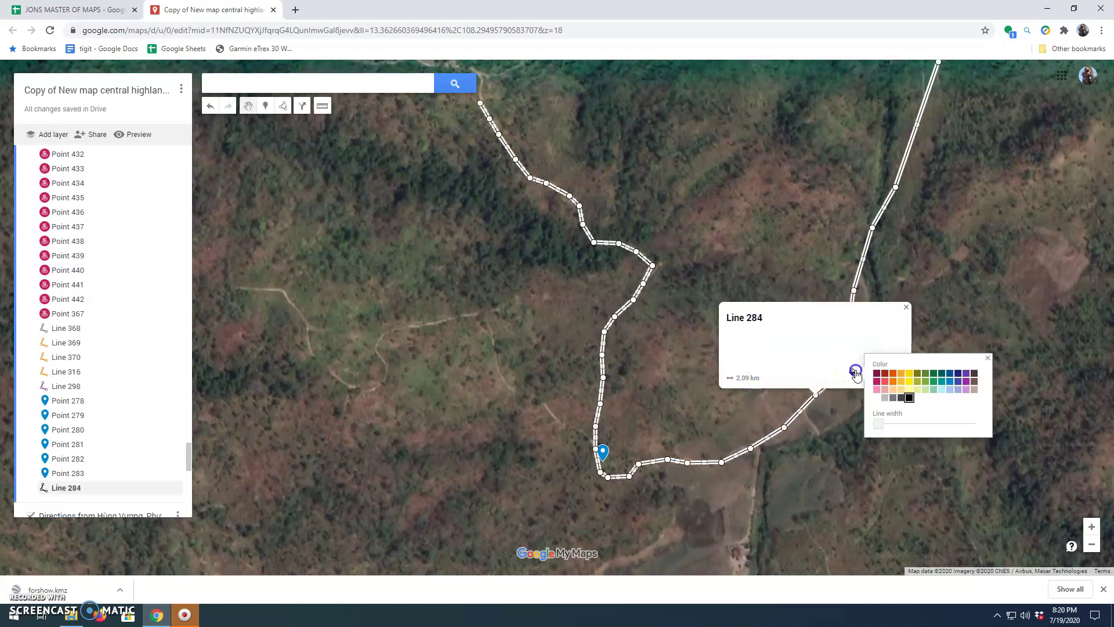
left_click(942, 381)
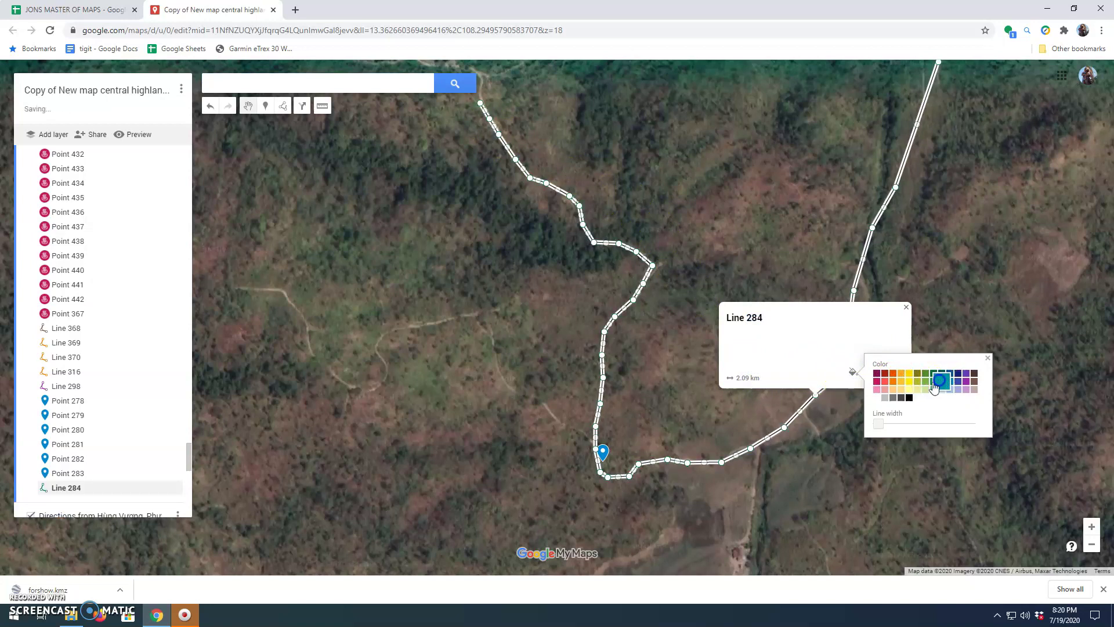
left_click(884, 425)
left_click(780, 210)
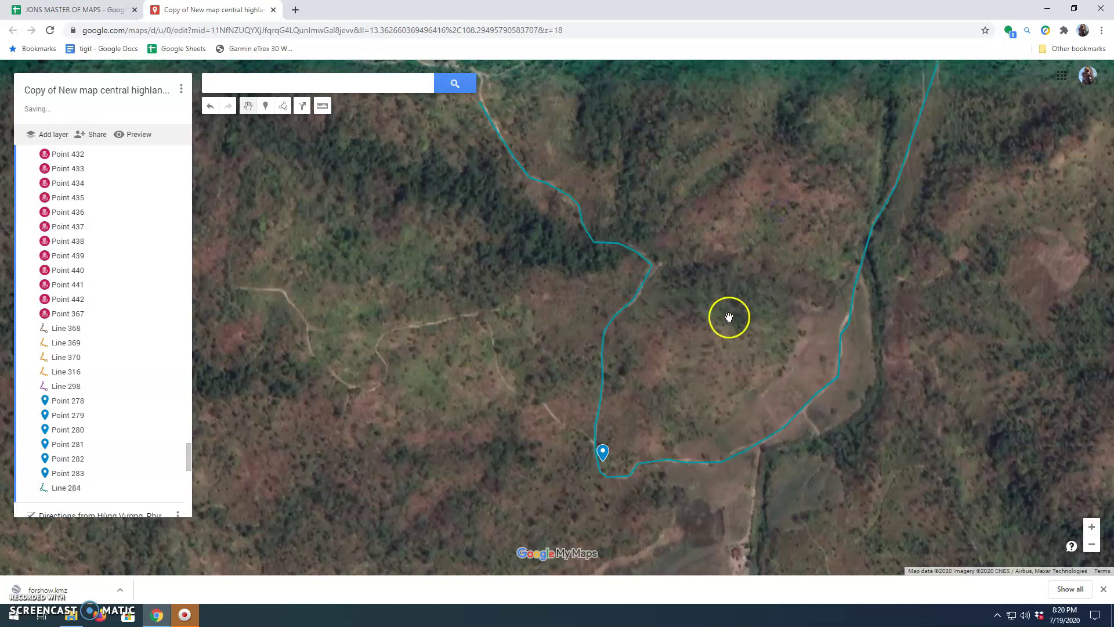
Delete the two used guide markers along the teal line, Point 280 at its southern bend and Point 279 farther north.
scroll(781, 305, "down", 1)
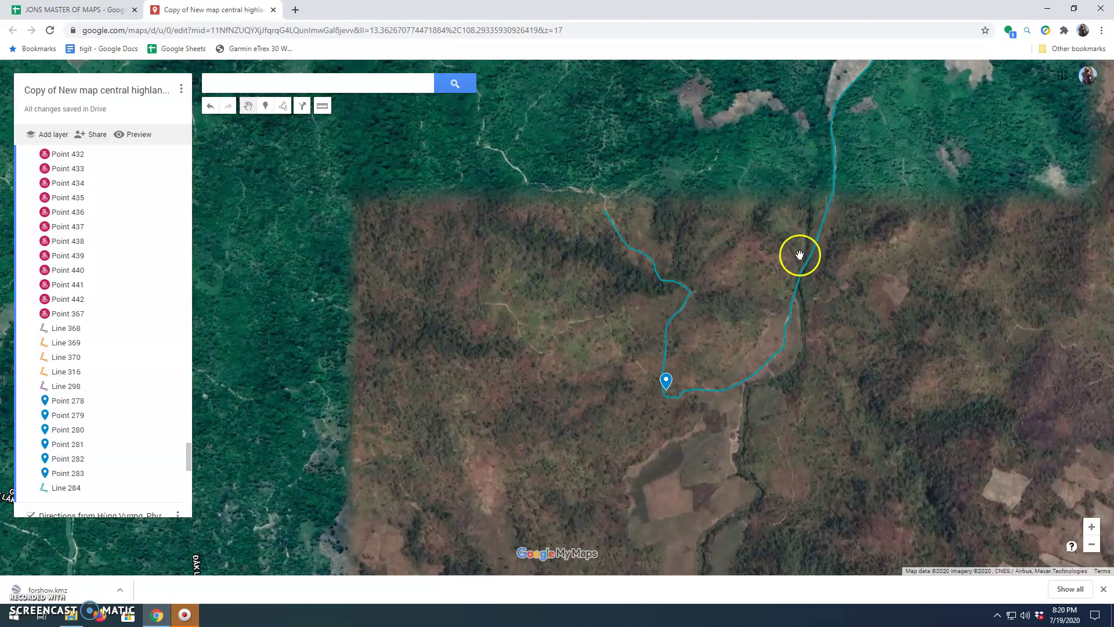
scroll(804, 277, "down", 1)
left_click_drag(818, 333, 754, 430)
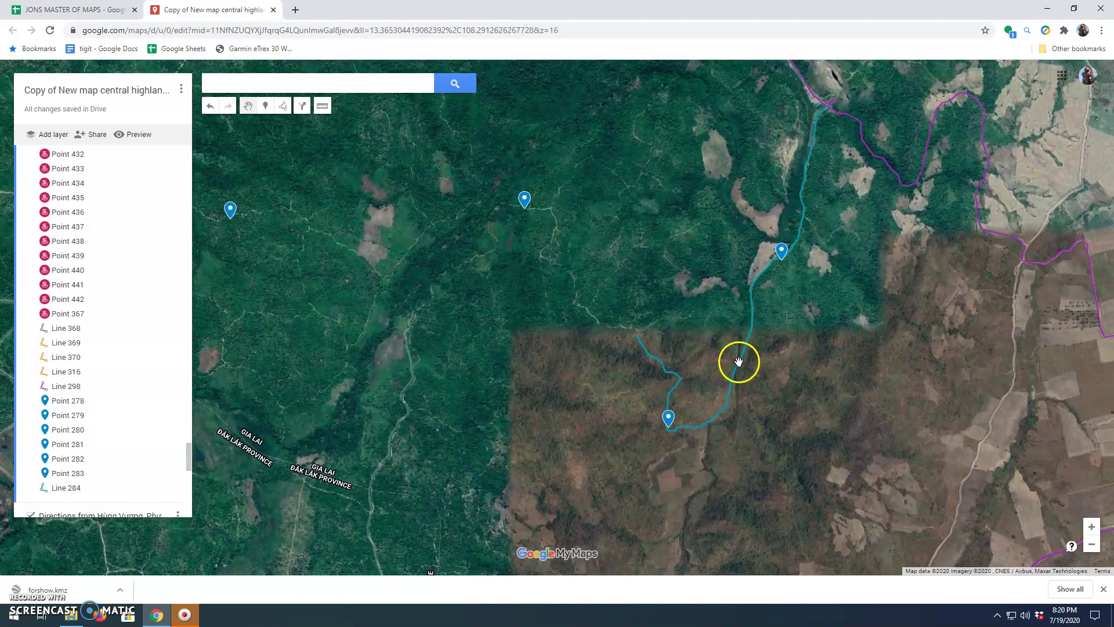
left_click_drag(778, 394, 720, 346)
scroll(776, 407, "down", 1)
left_click(712, 400)
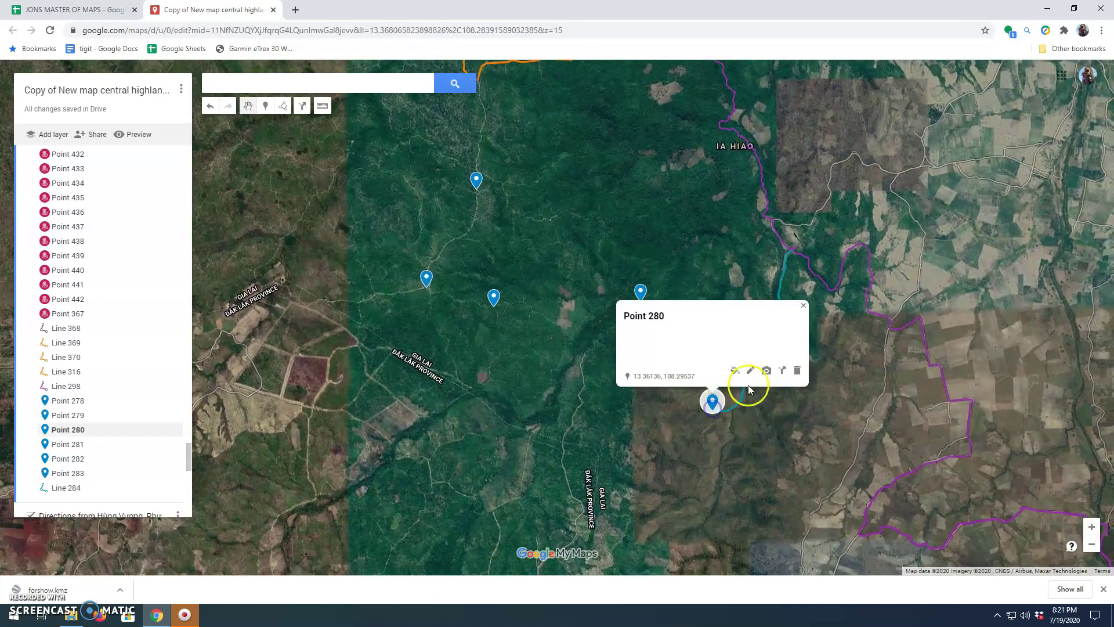
left_click(796, 371)
left_click(769, 318)
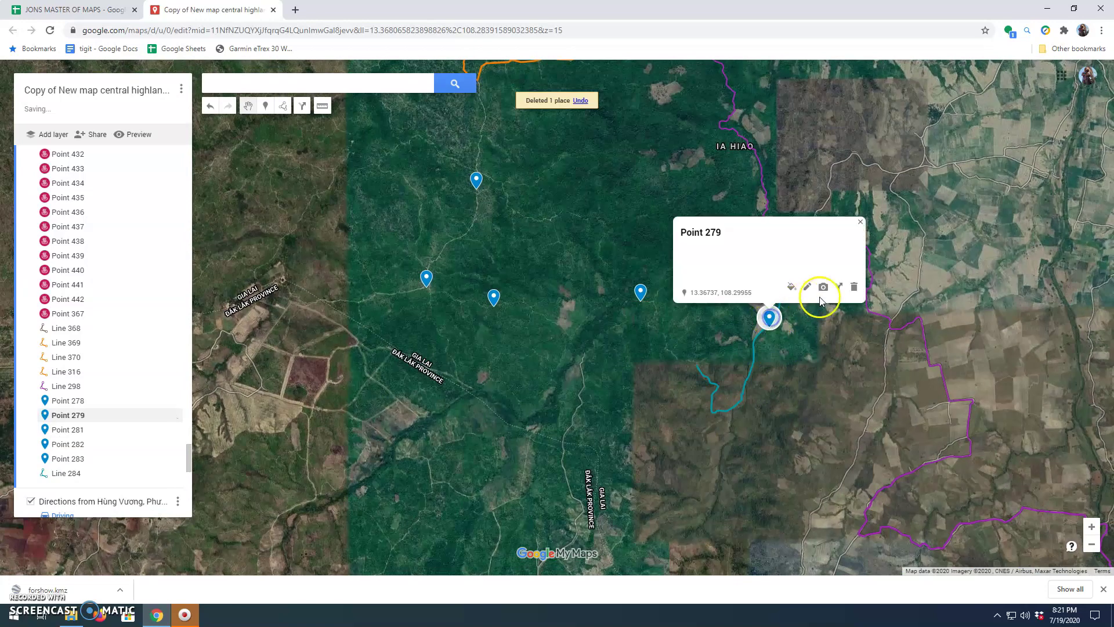
left_click(855, 286)
Examine the planned routes from the teal line past the yellow area and south toward Buon Ma Thuot and the Chu Yang Sin park.
left_click_drag(824, 381, 620, 381)
scroll(699, 388, "down", 2)
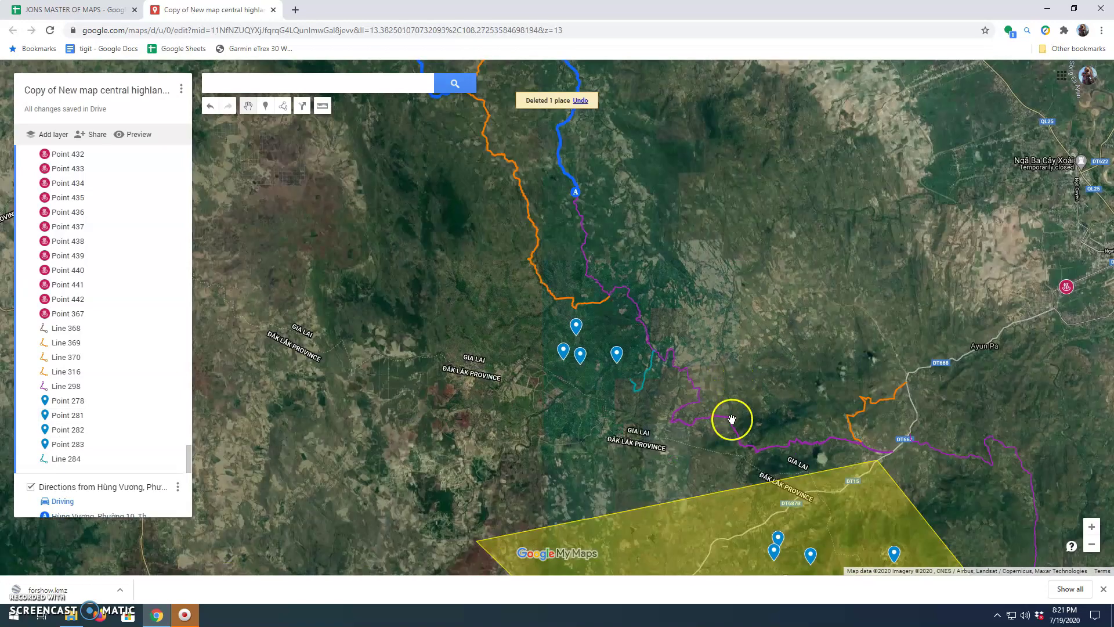
left_click_drag(731, 353, 743, 425)
scroll(732, 387, "down", 2)
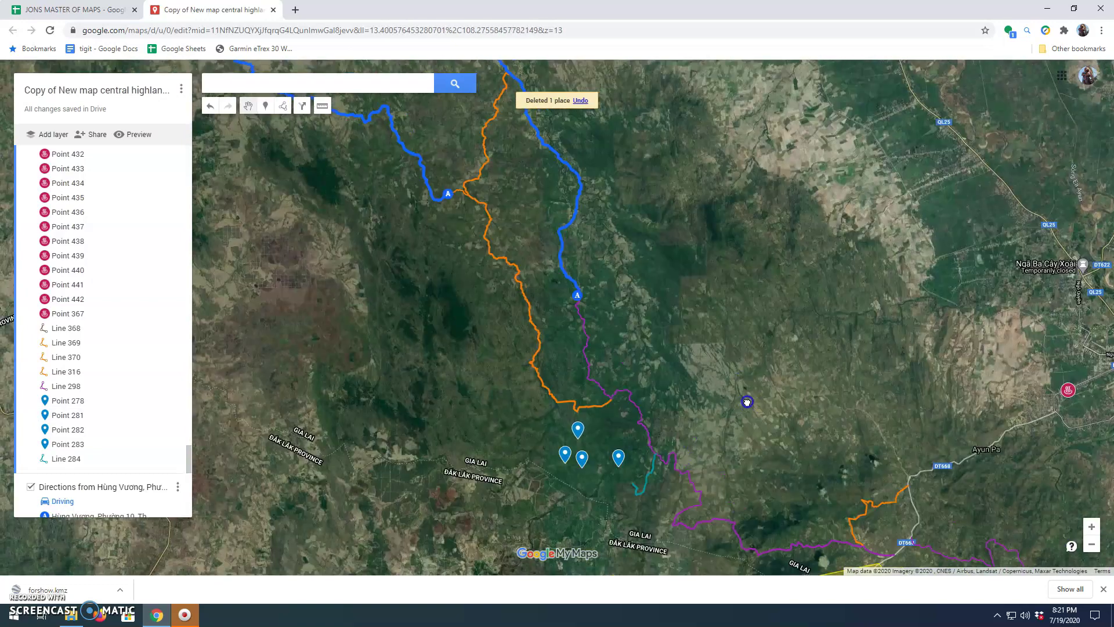
left_click_drag(581, 448, 509, 309)
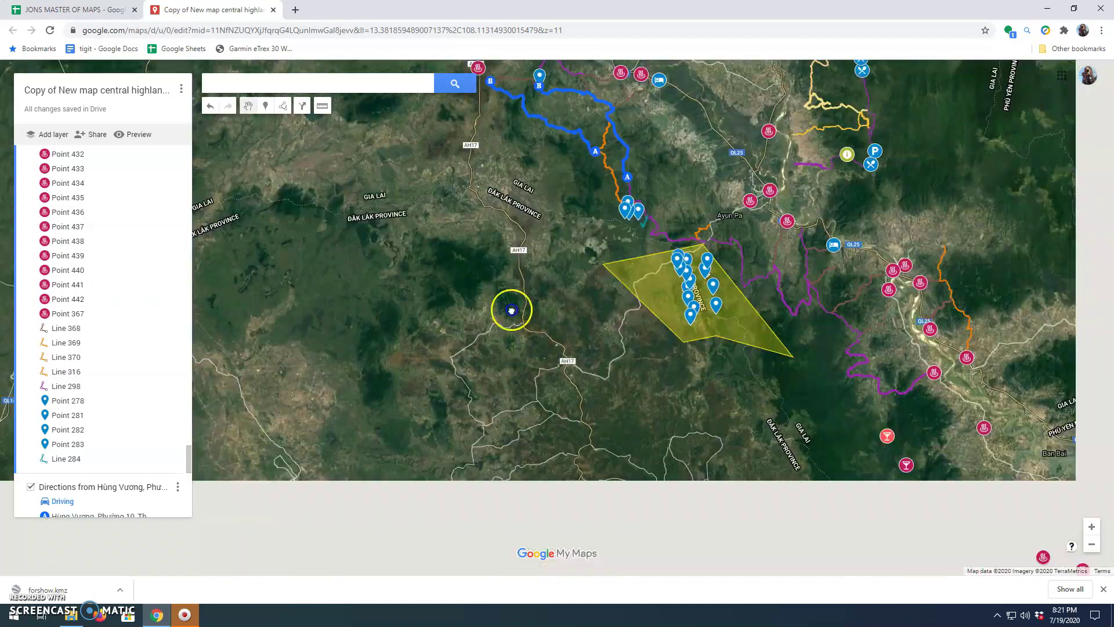
left_click_drag(728, 462, 589, 294)
scroll(714, 397, "down", 1)
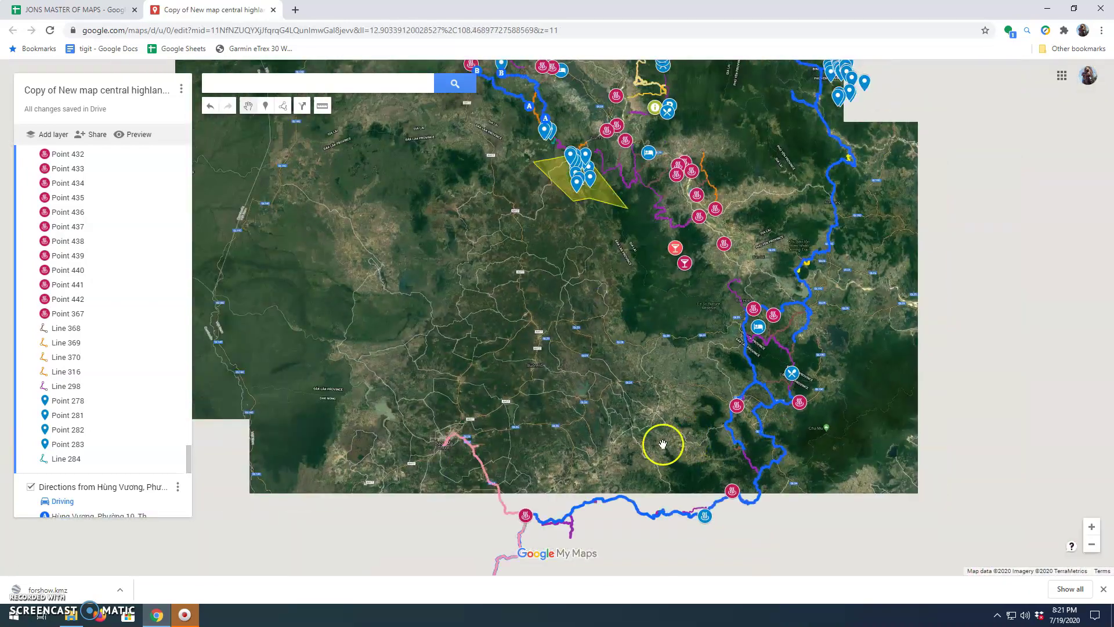
left_click_drag(660, 439, 628, 288)
left_click_drag(629, 486, 735, 279)
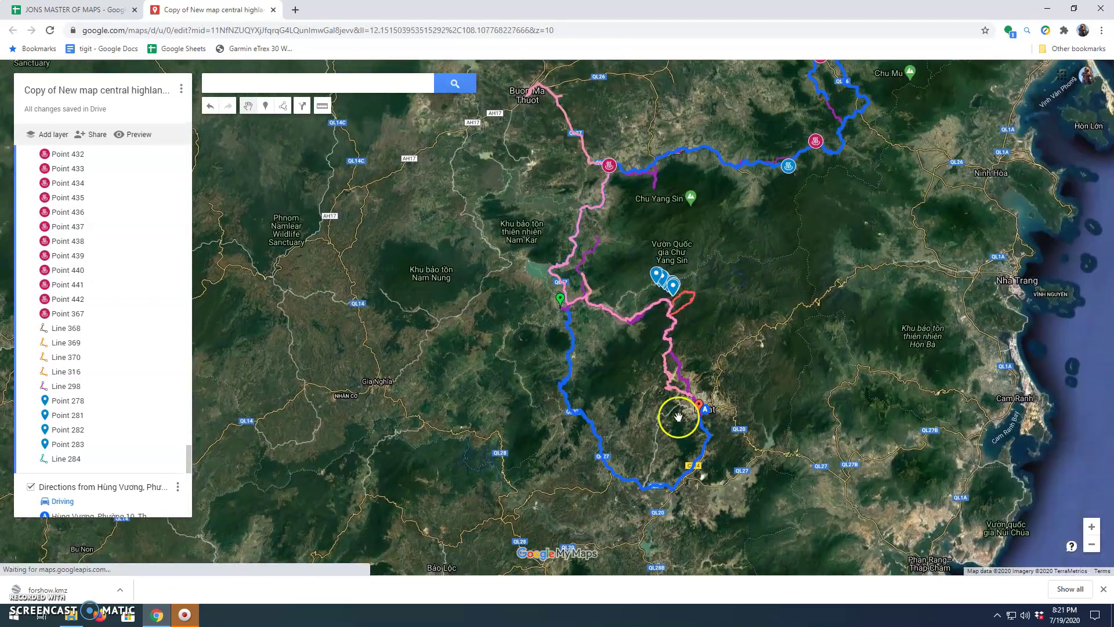
Examine the pink and blue routes around Chu Yang Sin and follow the blue route north past Ban Hoang.
scroll(676, 413, "up", 1)
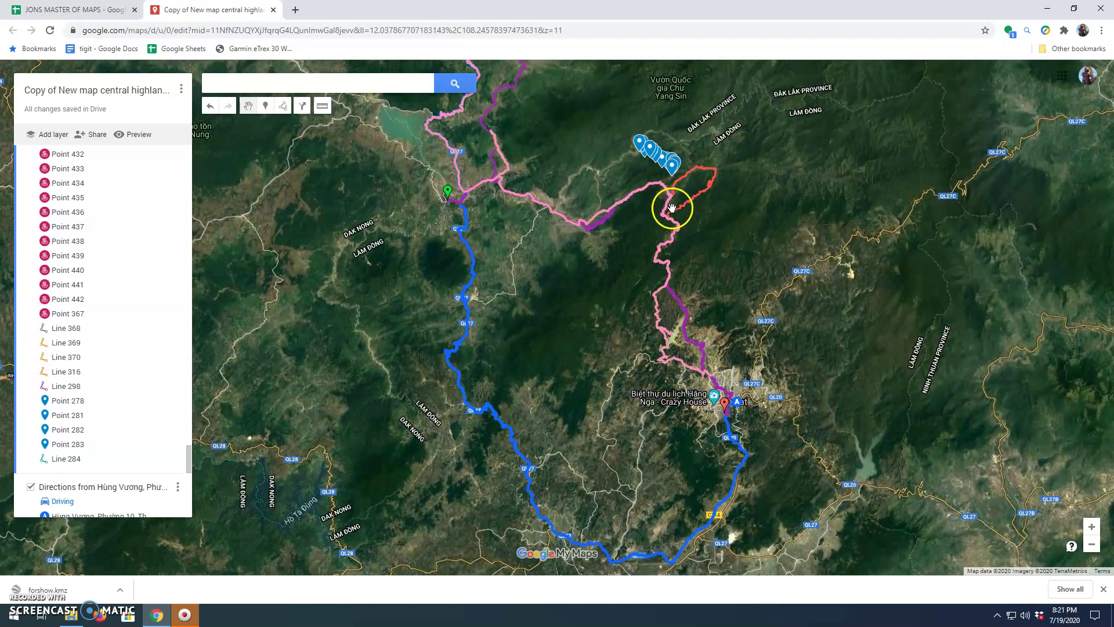
left_click_drag(538, 308, 613, 498)
left_click_drag(654, 286, 490, 449)
scroll(563, 396, "down", 1)
left_click_drag(669, 411, 624, 468)
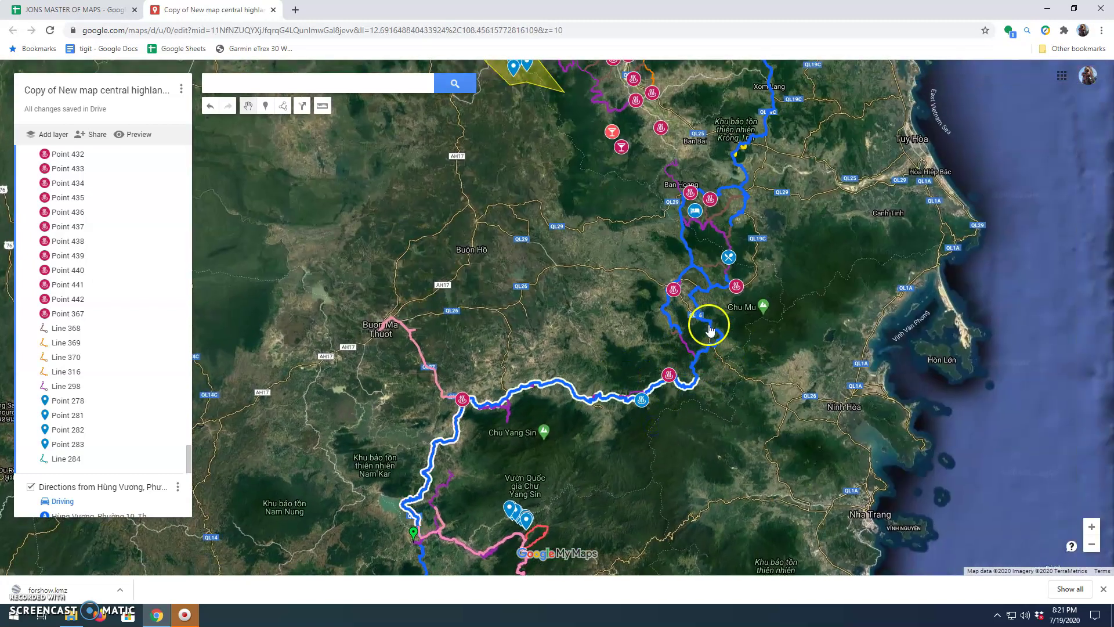
left_click_drag(771, 265, 782, 364)
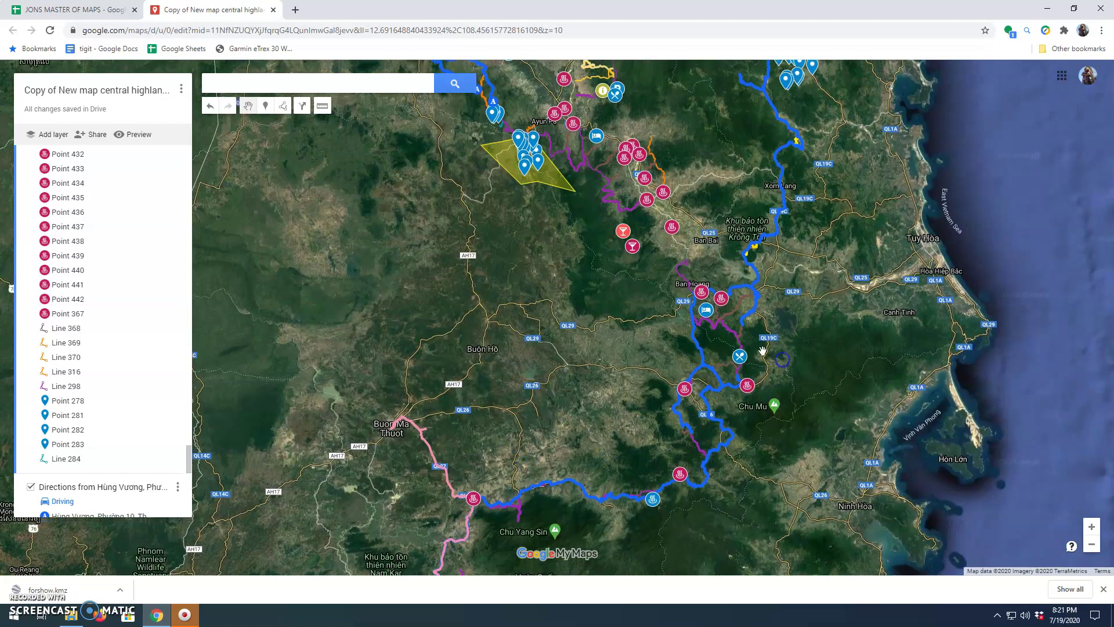
left_click_drag(755, 249, 774, 326)
scroll(756, 316, "up", 1)
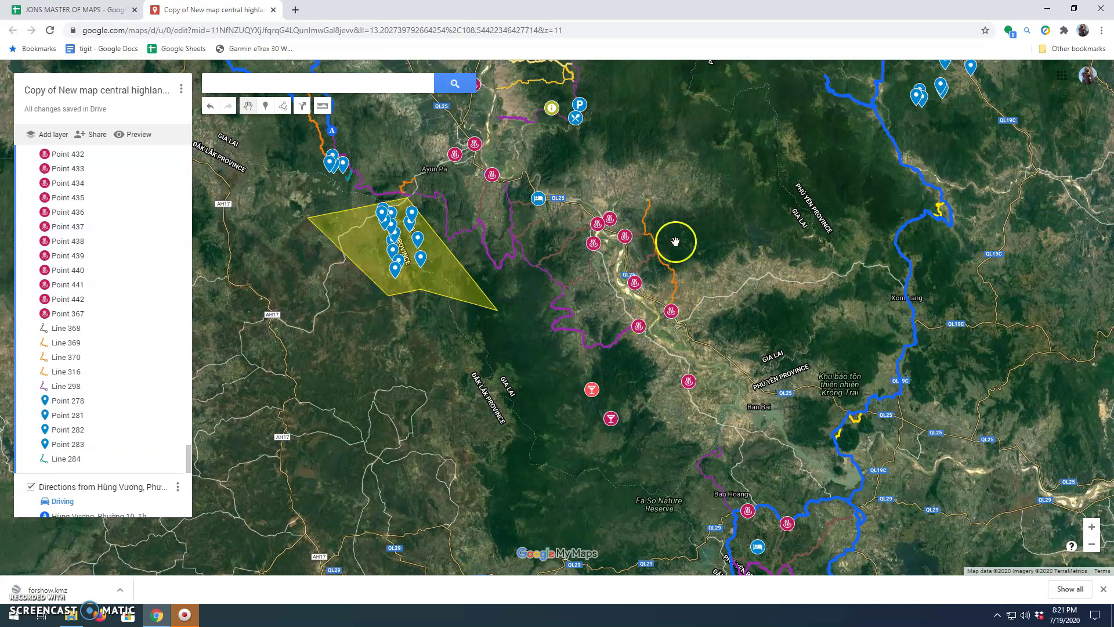
Examine the purple trail between the yellow area and the river valley beside Krong Pa, including its links to nearby routes.
left_click_drag(704, 251, 766, 253)
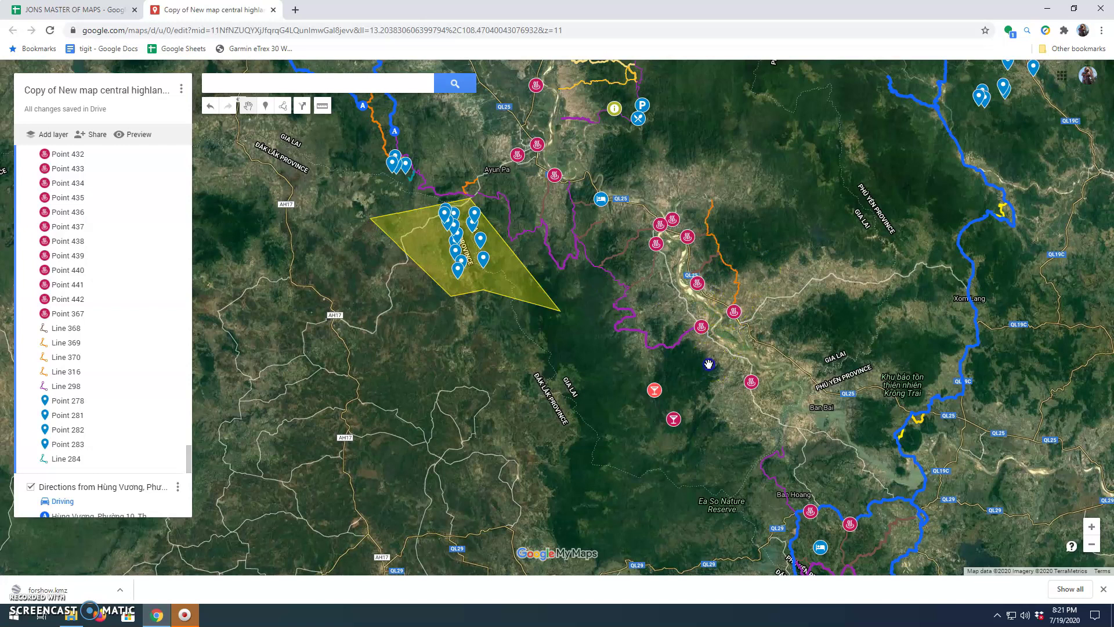
left_click_drag(708, 364, 715, 408)
scroll(660, 378, "up", 2)
left_click_drag(587, 246, 627, 322)
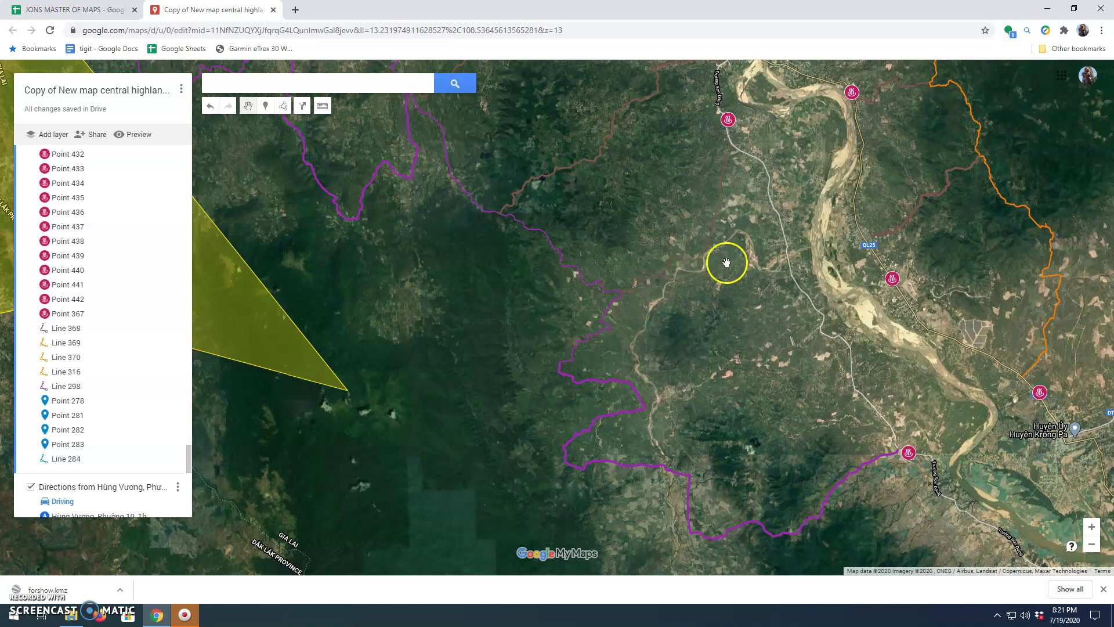
left_click_drag(727, 262, 692, 330)
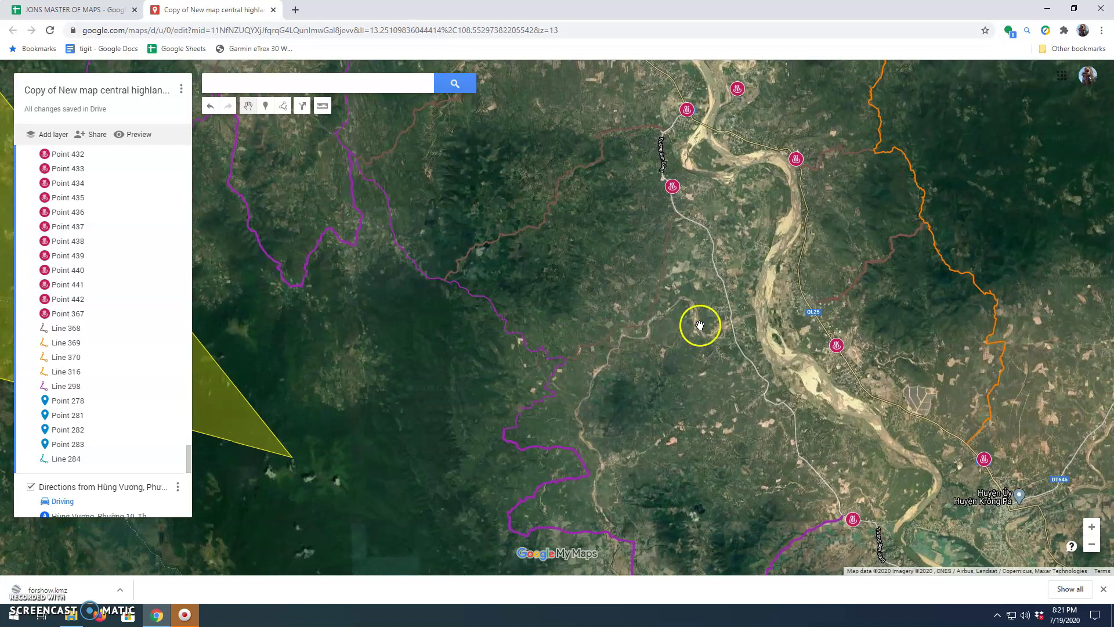
scroll(699, 325, "down", 2)
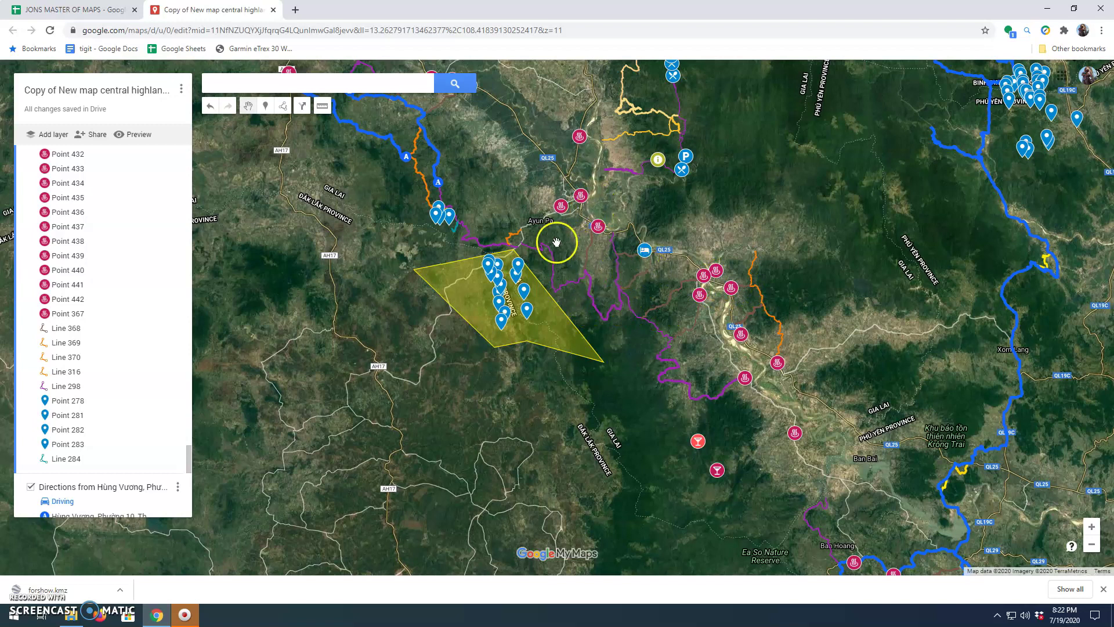
left_click_drag(556, 242, 604, 307)
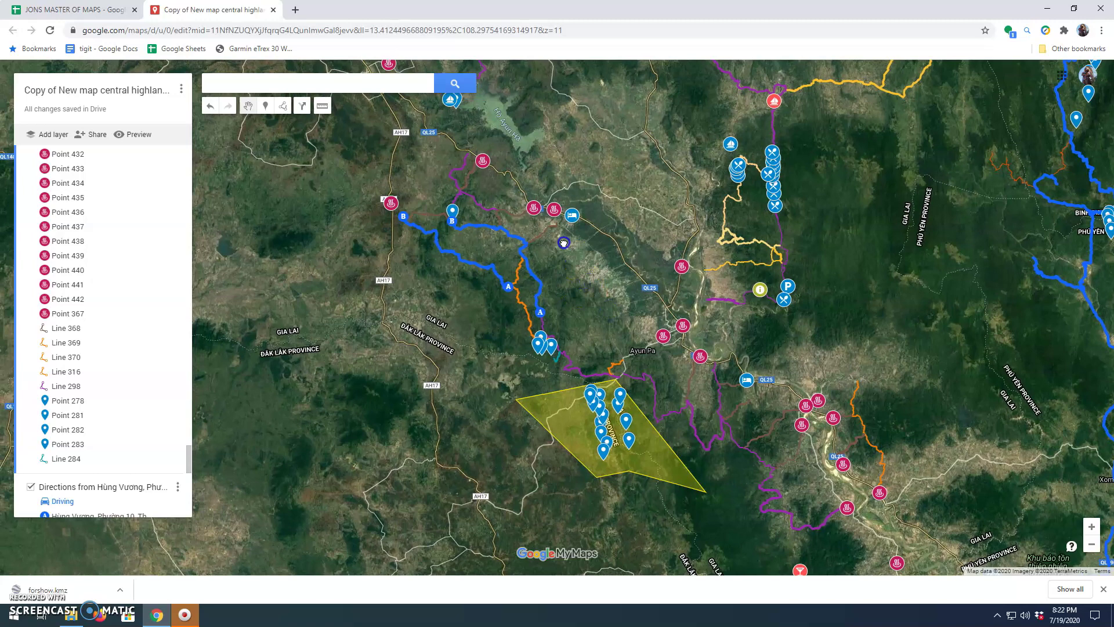
left_click_drag(564, 242, 524, 157)
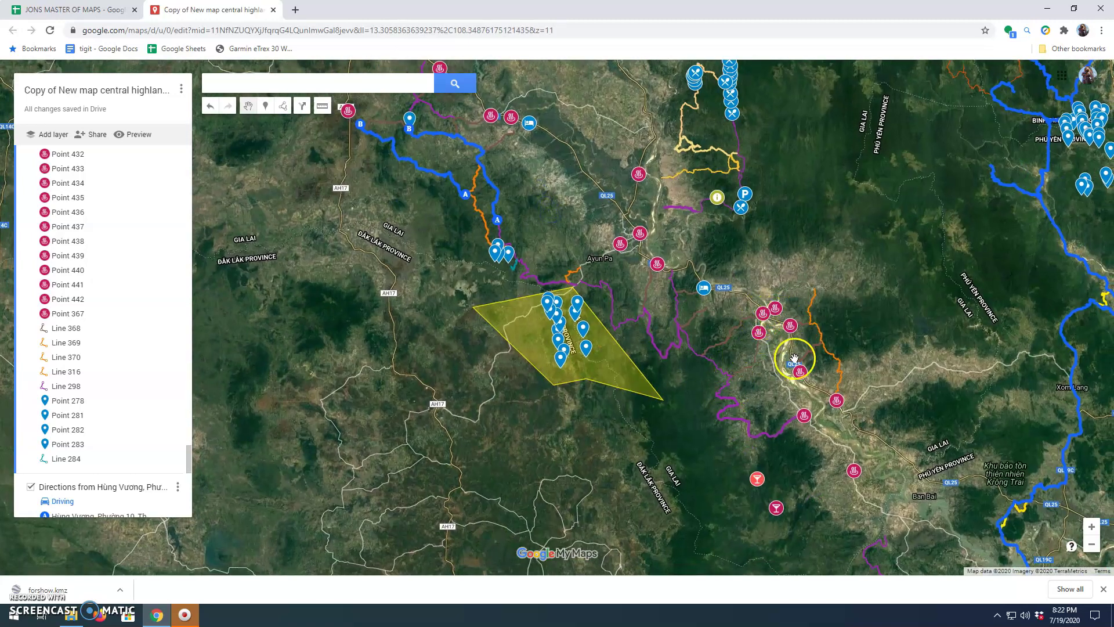
Review the whole network of markers and routes between the central highlands and the coast around Quy Nhon and Tuy Hoa.
left_click_drag(841, 460, 759, 342)
scroll(777, 402, "down", 1)
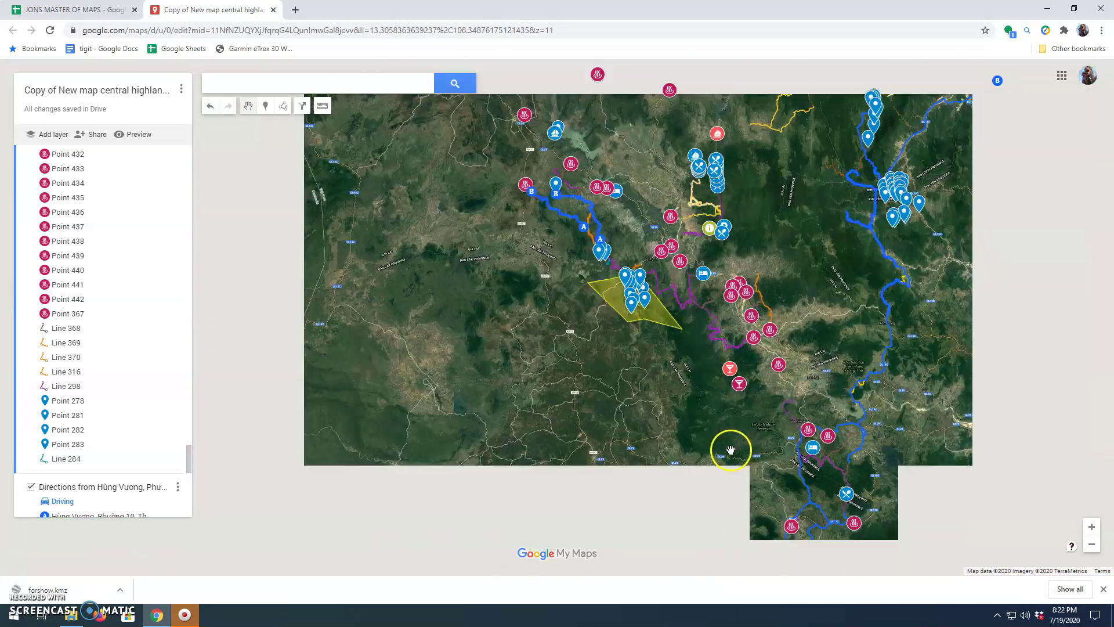
left_click_drag(728, 438, 689, 430)
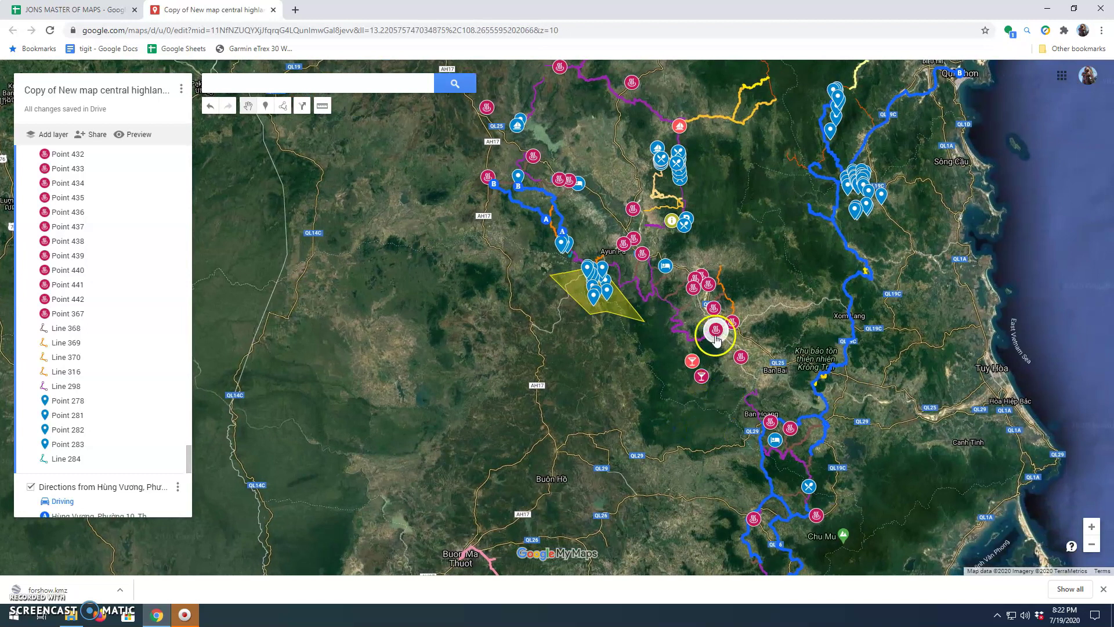
left_click_drag(579, 415, 550, 432)
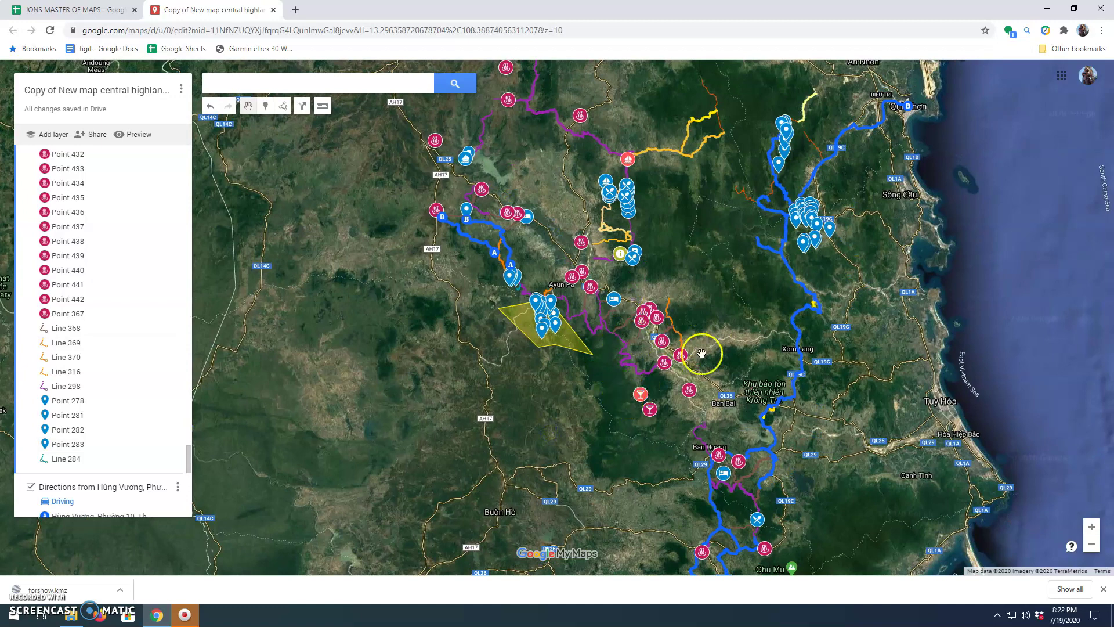
left_click_drag(705, 256, 691, 174)
scroll(681, 351, "down", 1)
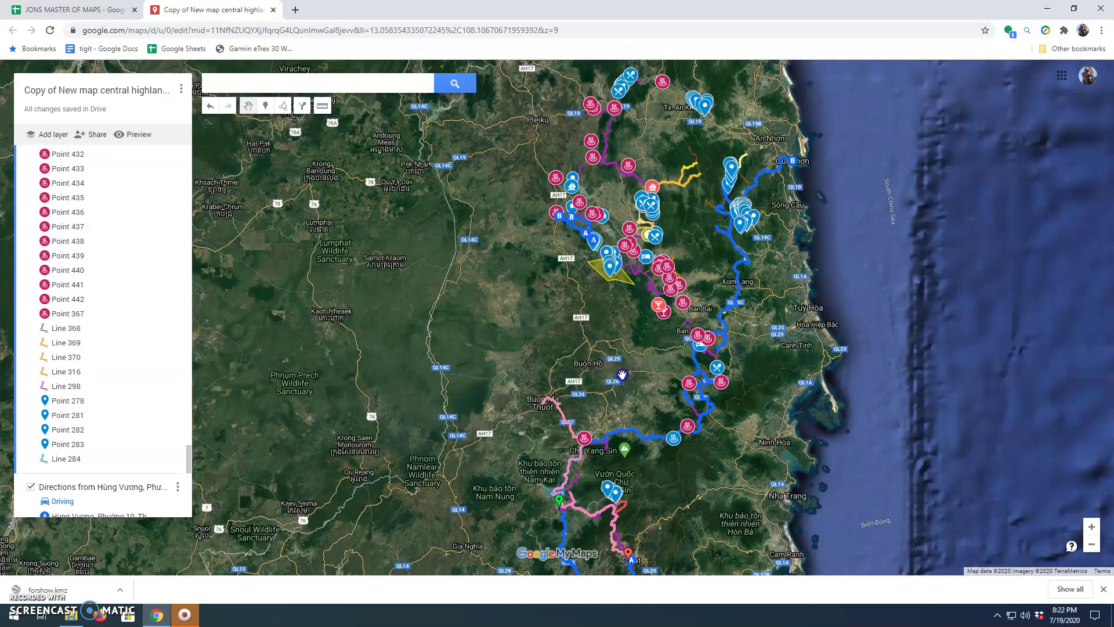
left_click_drag(622, 373, 600, 439)
scroll(650, 334, "up", 1)
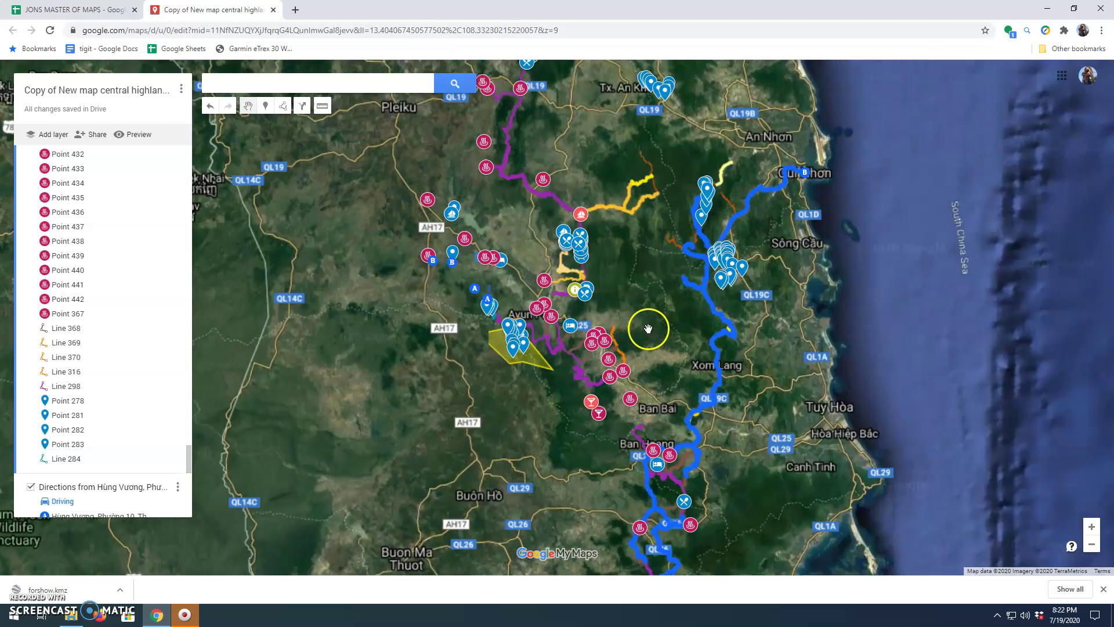
Switch the base map over the Bảo Lộc area to the standard road style and finally to the tan style with blue water.
left_click_drag(653, 352, 706, 126)
left_click_drag(651, 368, 747, 228)
left_click_drag(590, 409, 605, 345)
scroll(587, 358, "down", 1)
scroll(578, 318, "up", 1)
scroll(598, 318, "up", 1)
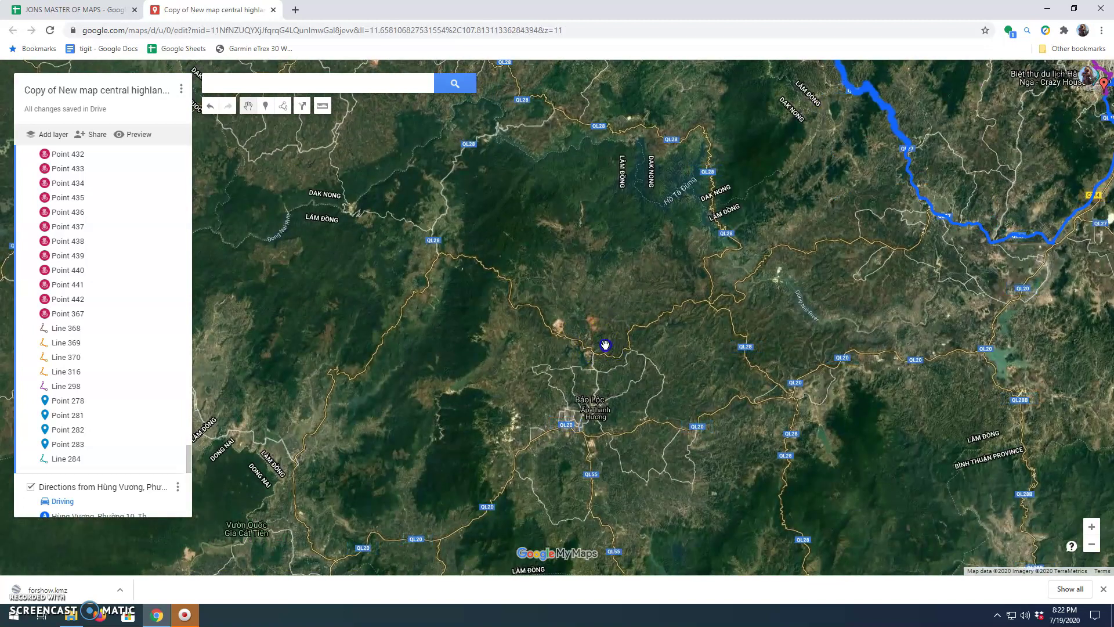
scroll(116, 456, "down", 3)
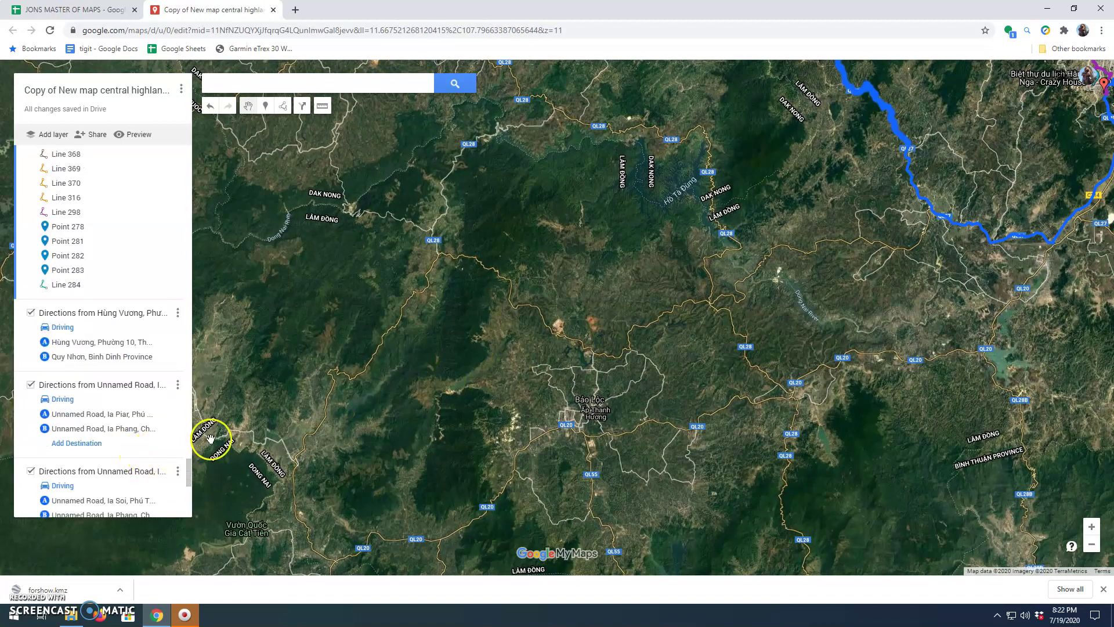
scroll(116, 464, "down", 8)
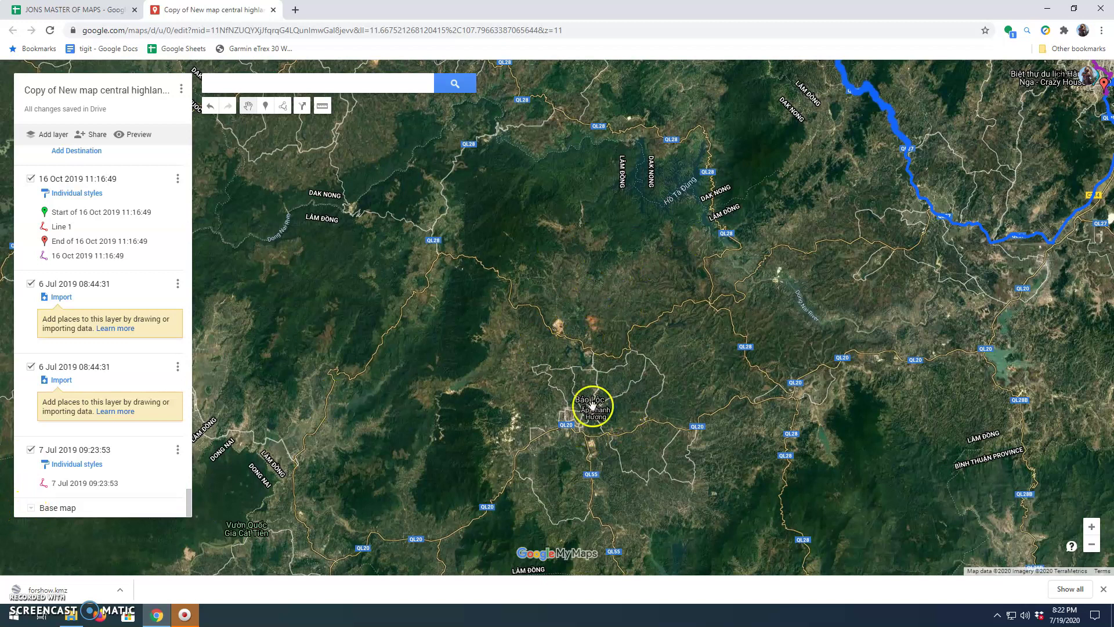
left_click(37, 516)
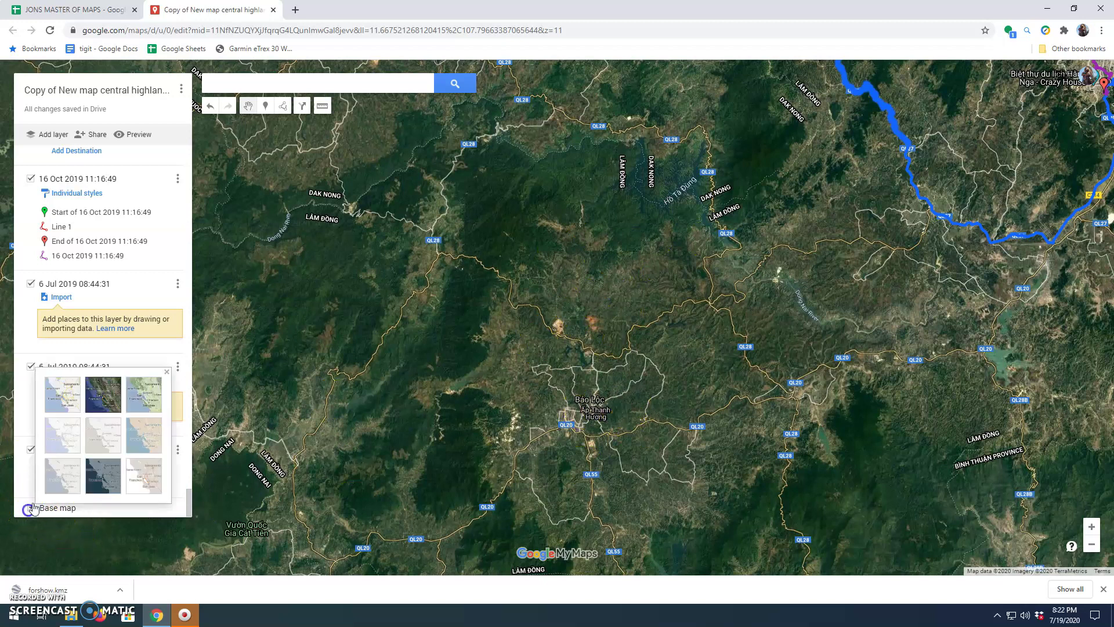
left_click(62, 394)
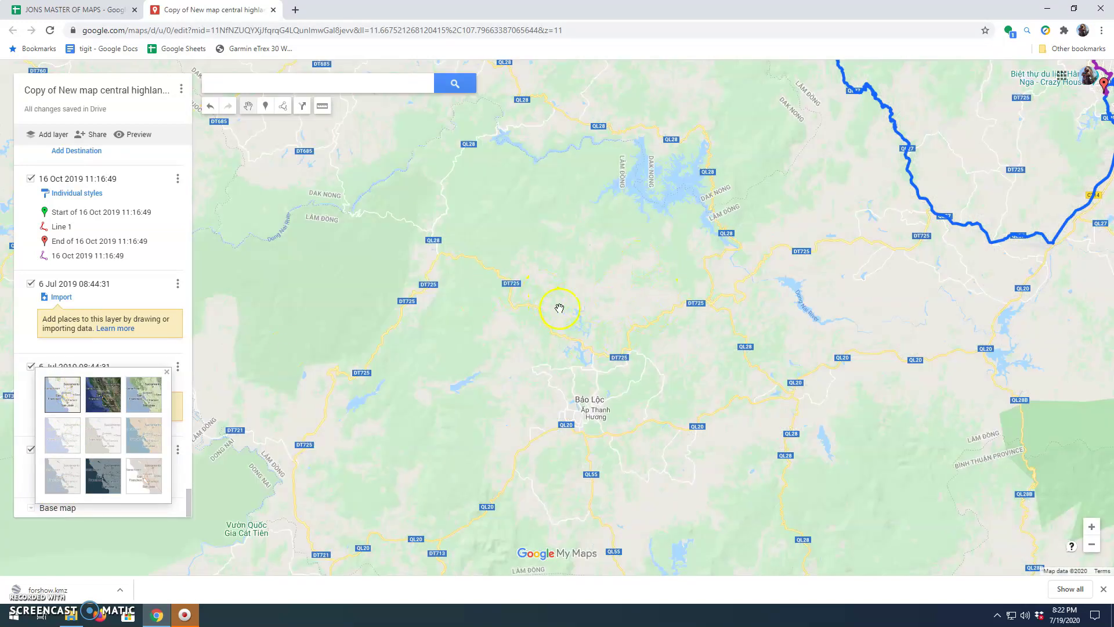
scroll(634, 262, "up", 3)
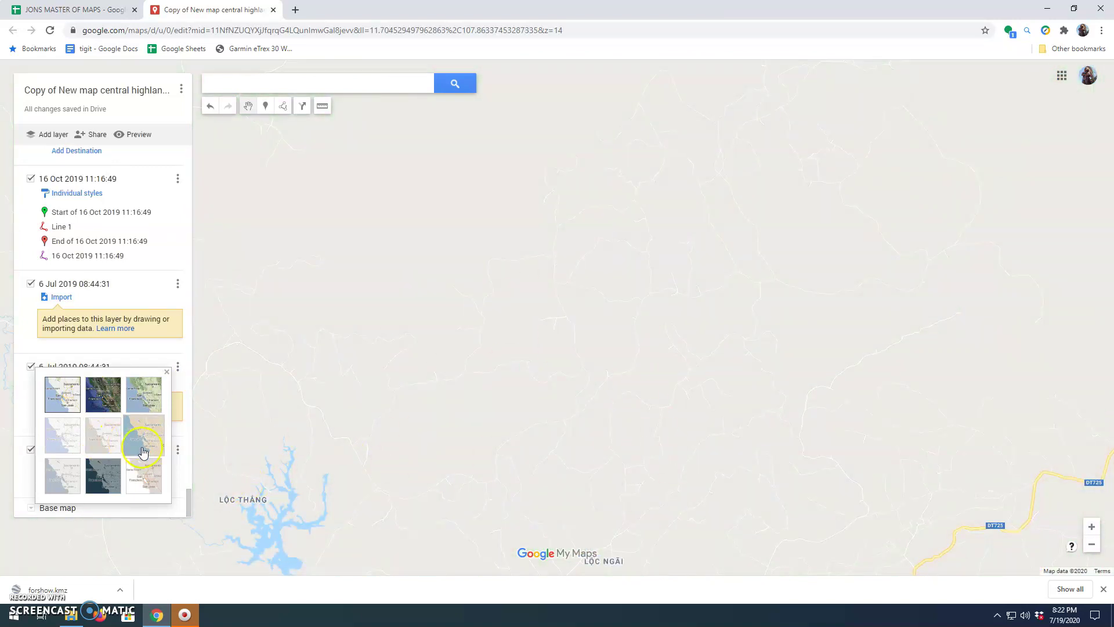
left_click(142, 450)
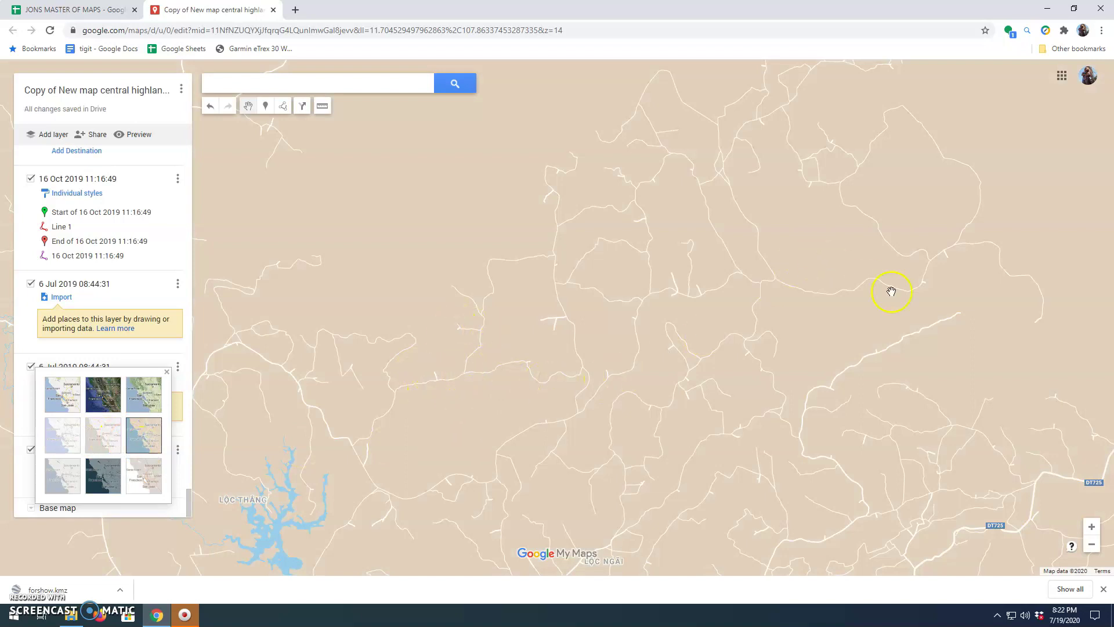
Try to trace a driving route starting above the Lộc Thắng reservoir and heading northeast along the small roads.
left_click(284, 107)
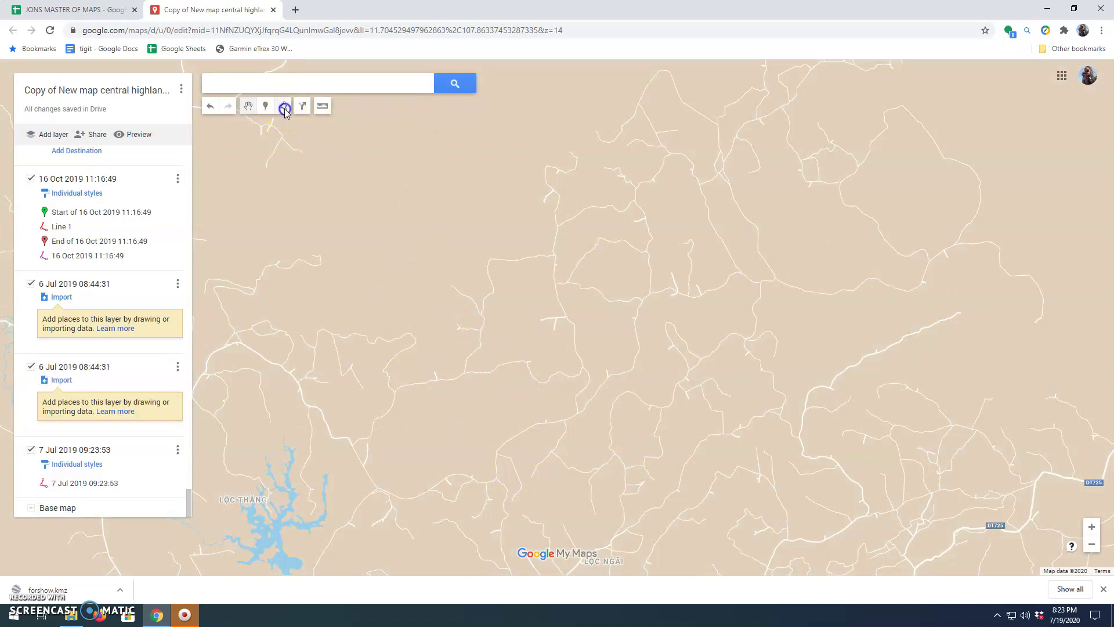
left_click(317, 145)
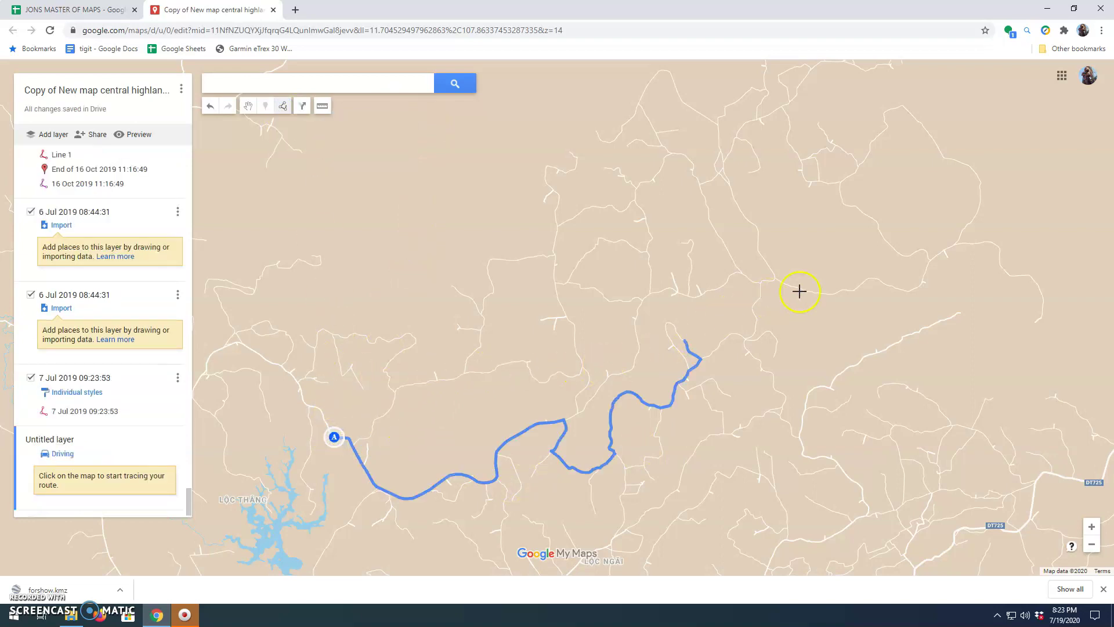
scroll(922, 268, "down", 2)
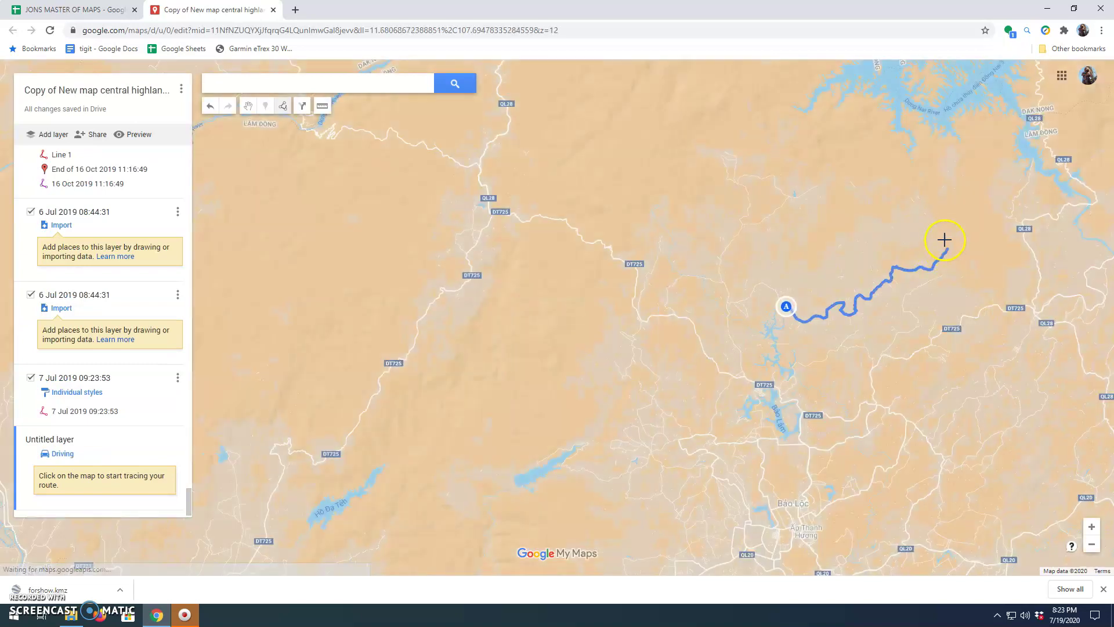
scroll(965, 227, "up", 1)
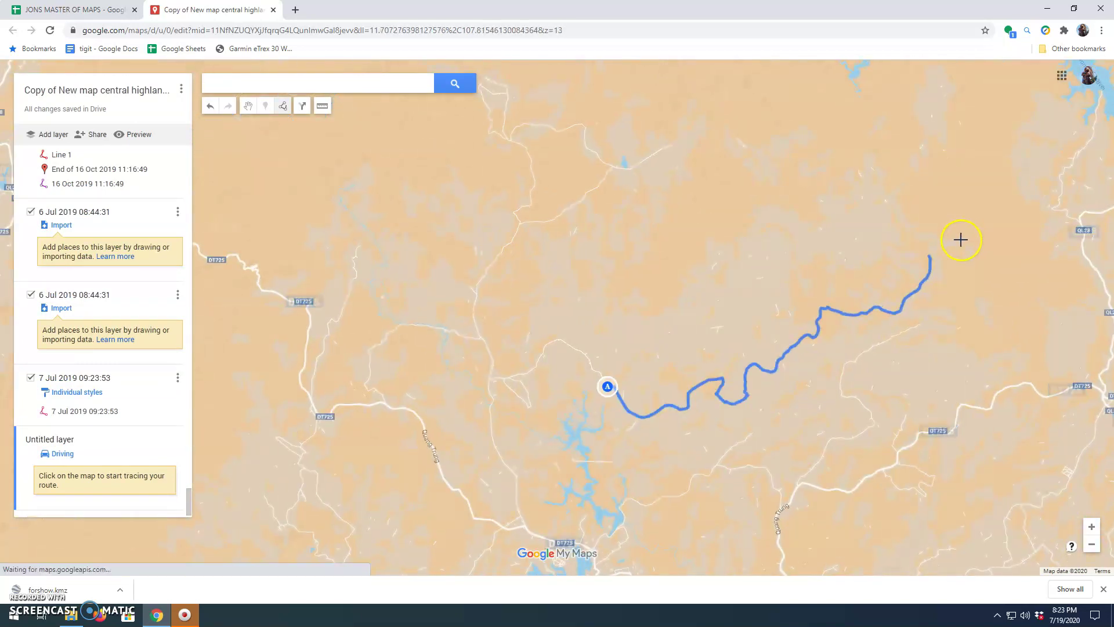
left_click_drag(969, 239, 785, 386)
scroll(771, 400, "up", 2)
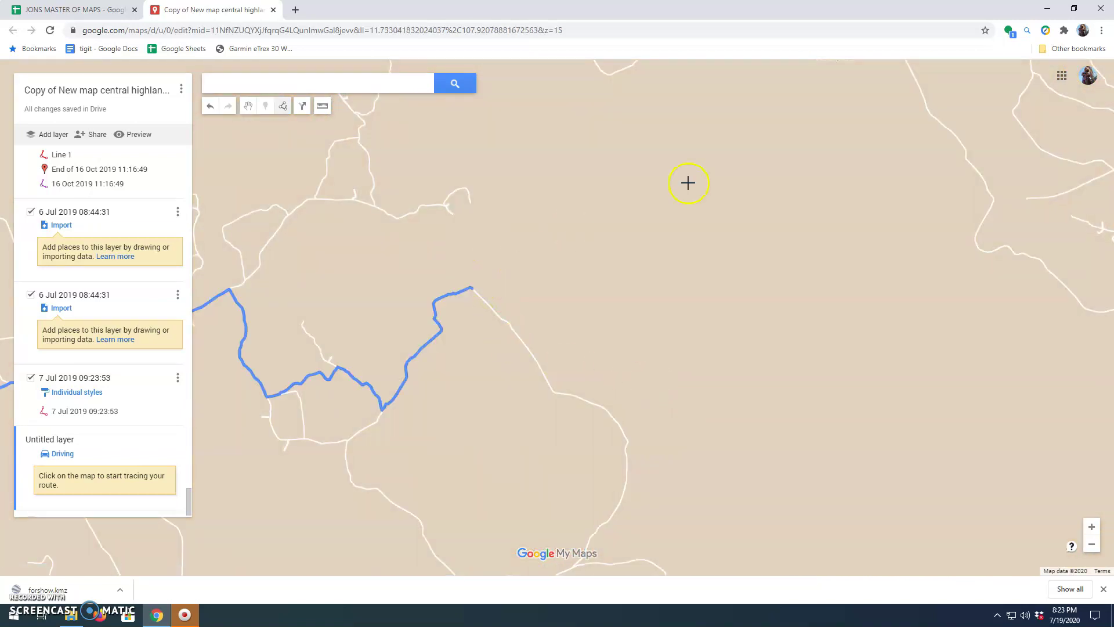
scroll(1034, 255, "down", 2)
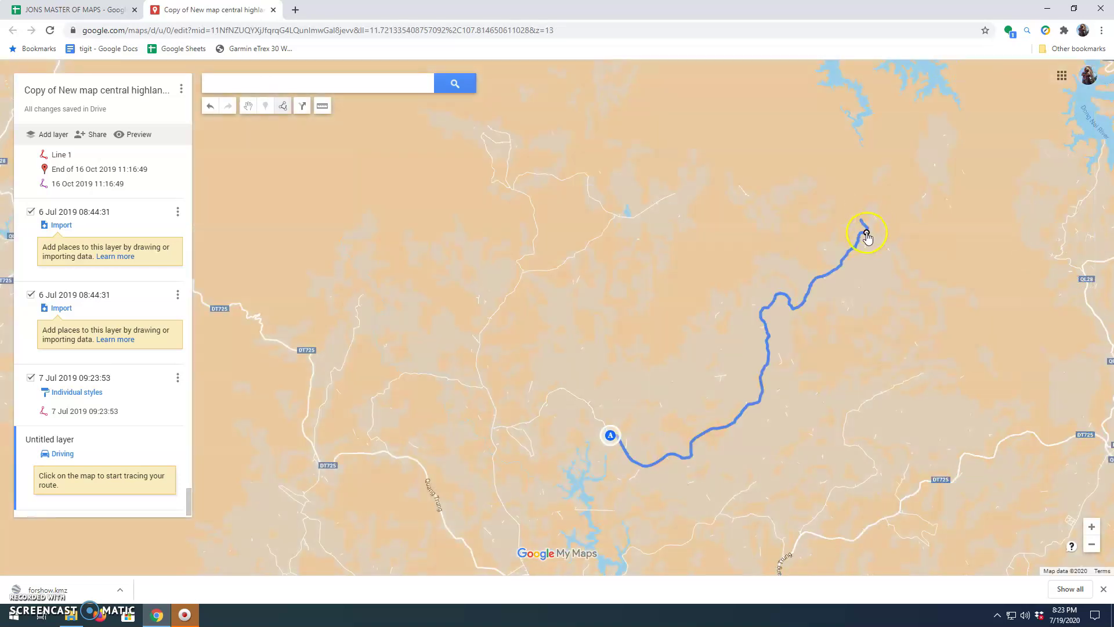
scroll(866, 235, "down", 2)
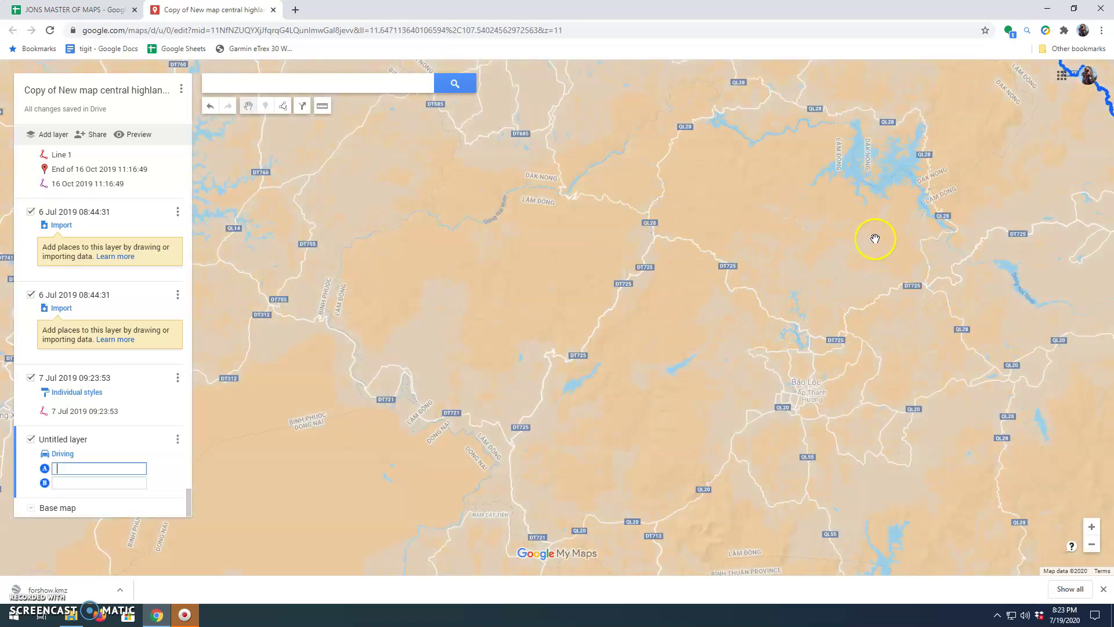
Delete the untitled driving route layer from the map.
left_click_drag(857, 261, 702, 329)
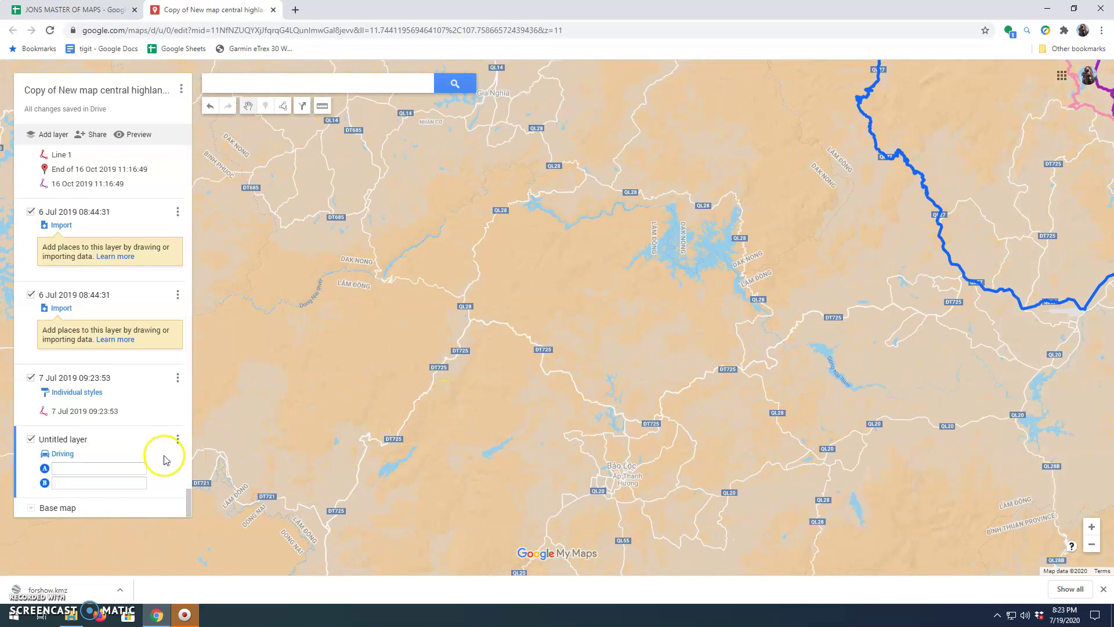
left_click(178, 438)
left_click(120, 480)
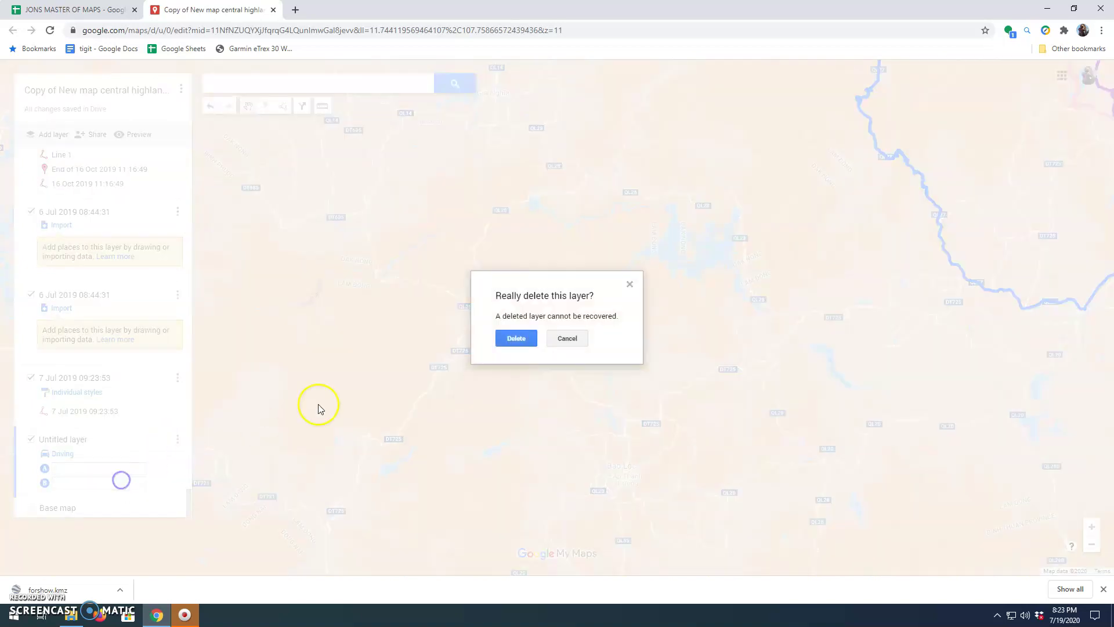
left_click(498, 343)
left_click_drag(665, 423, 491, 451)
scroll(572, 403, "down", 1)
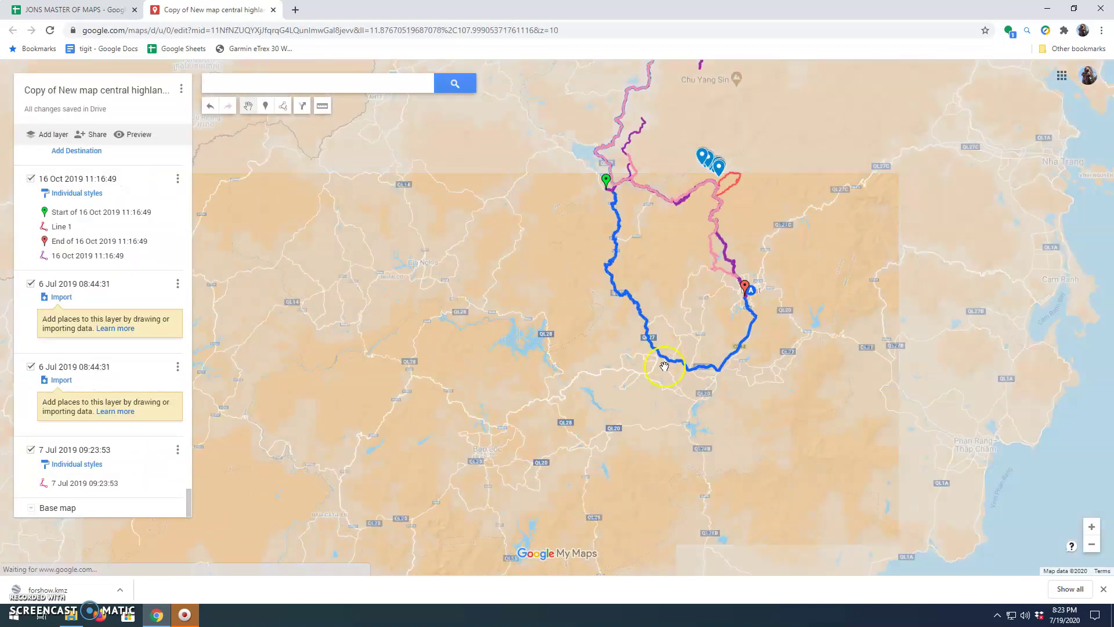
left_click_drag(675, 284, 690, 365)
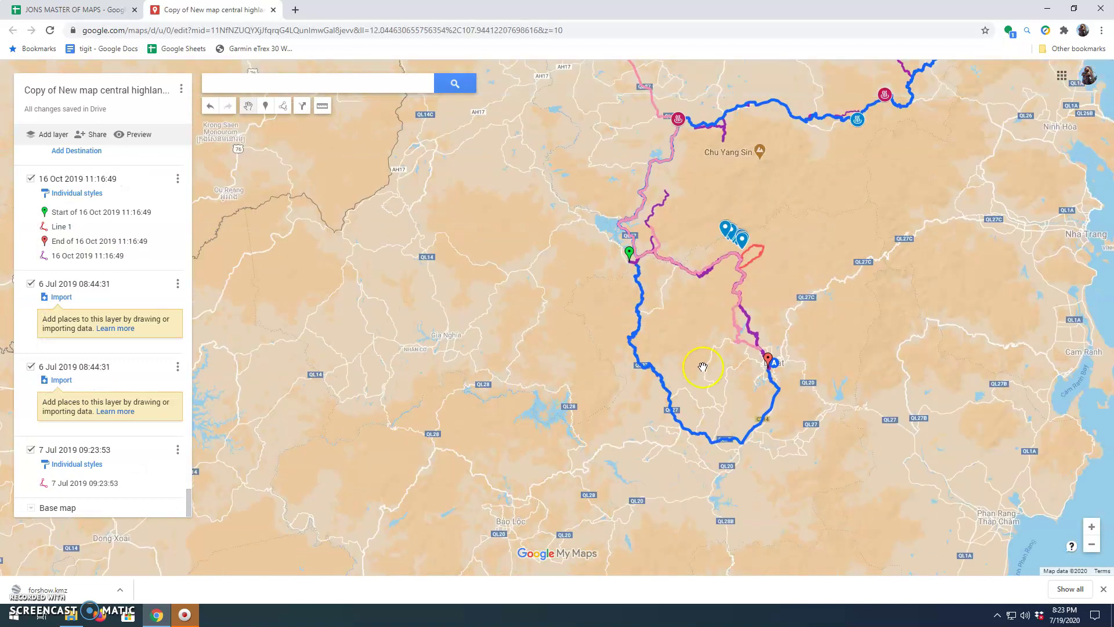
left_click_drag(838, 315, 806, 413)
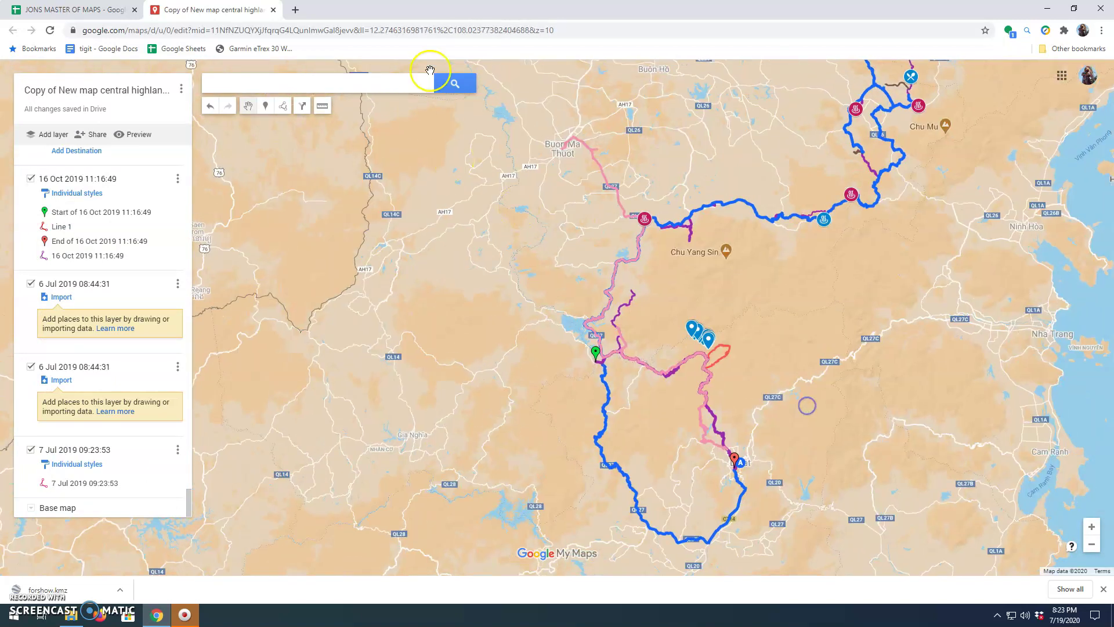
Search the web for "mymaps" in a new browser tab and open the My Maps overview of owned maps.
key("ctrl+t")
type("mymaps")
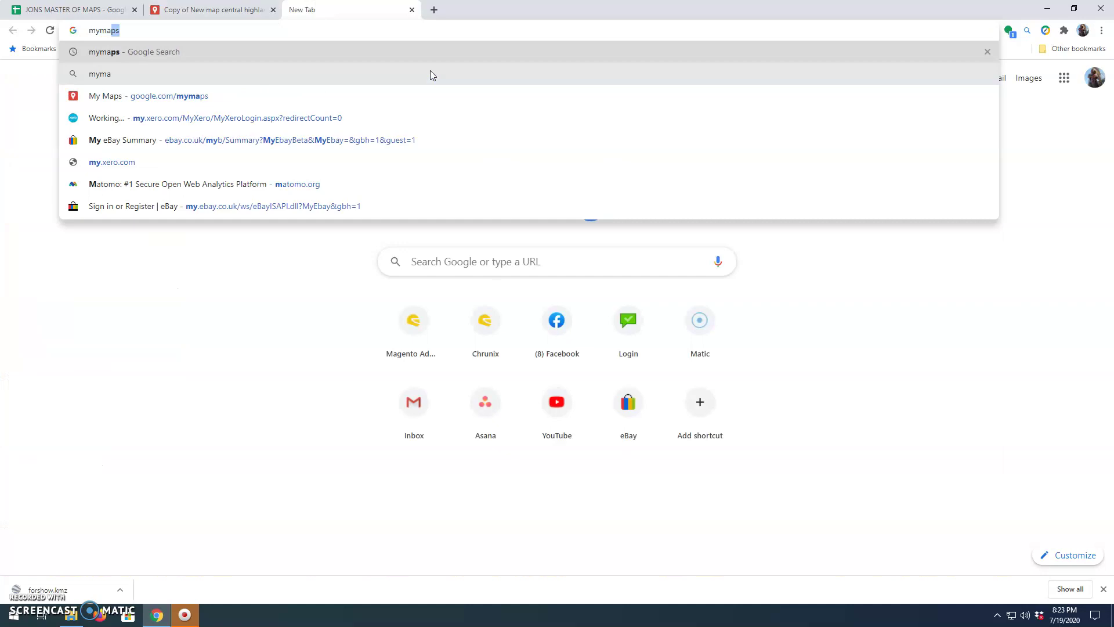
key("Return")
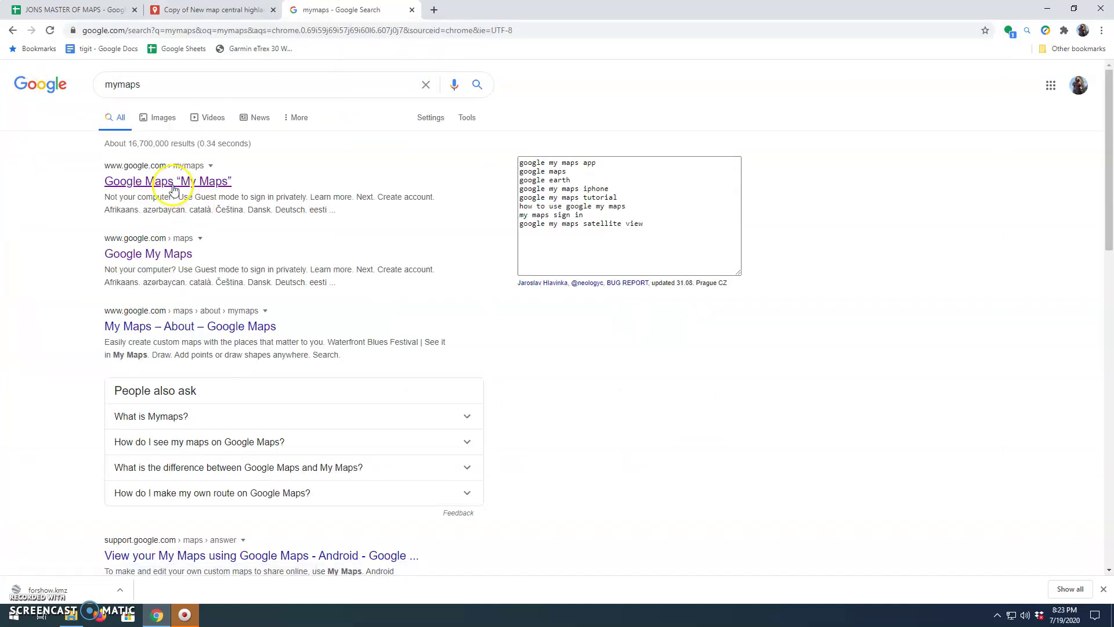
left_click(172, 185)
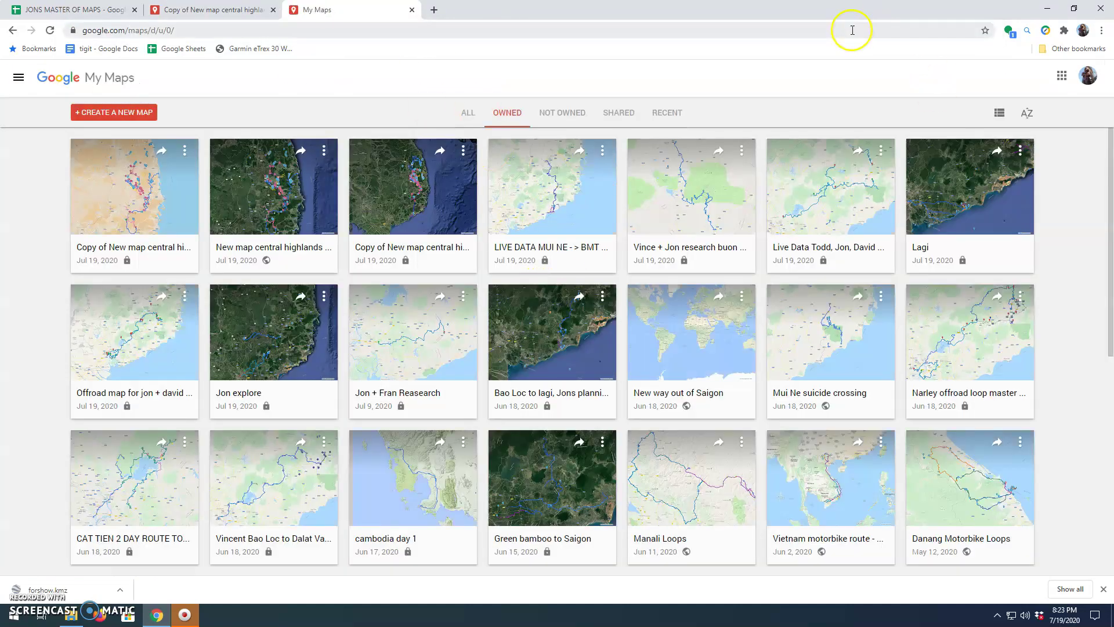
Switch to the master maps spreadsheet in Google Sheets and review its map categories, planned trips and offroad research entries.
left_click(96, 9)
left_click(281, 224)
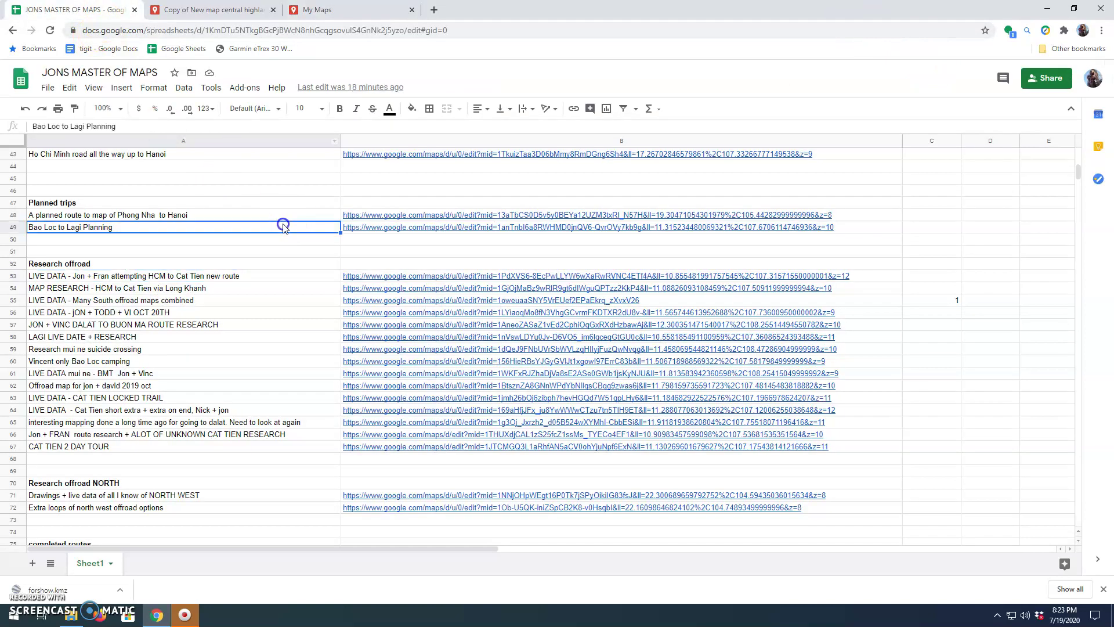
scroll(272, 249, "up", 5)
scroll(264, 272, "up", 5)
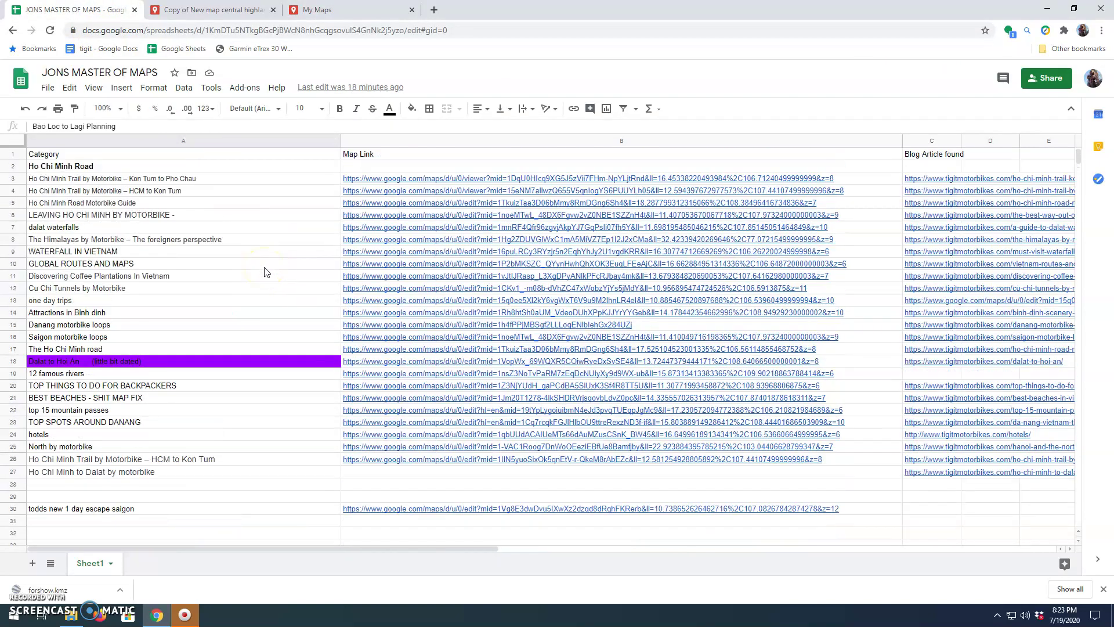
scroll(264, 272, "down", 8)
scroll(221, 279, "up", 8)
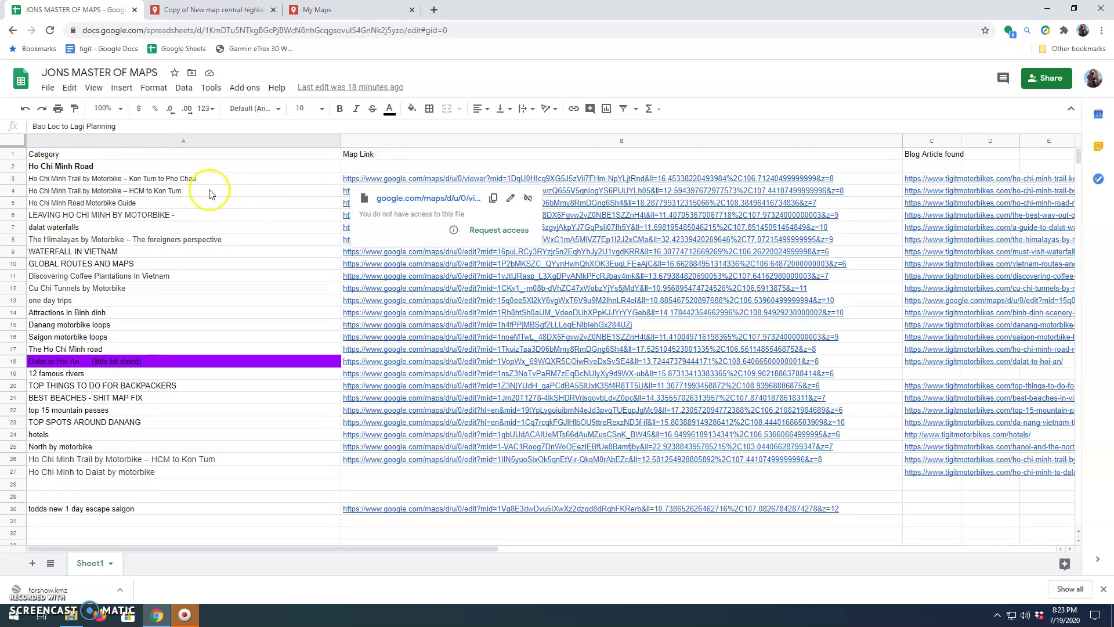
scroll(152, 377, "down", 8)
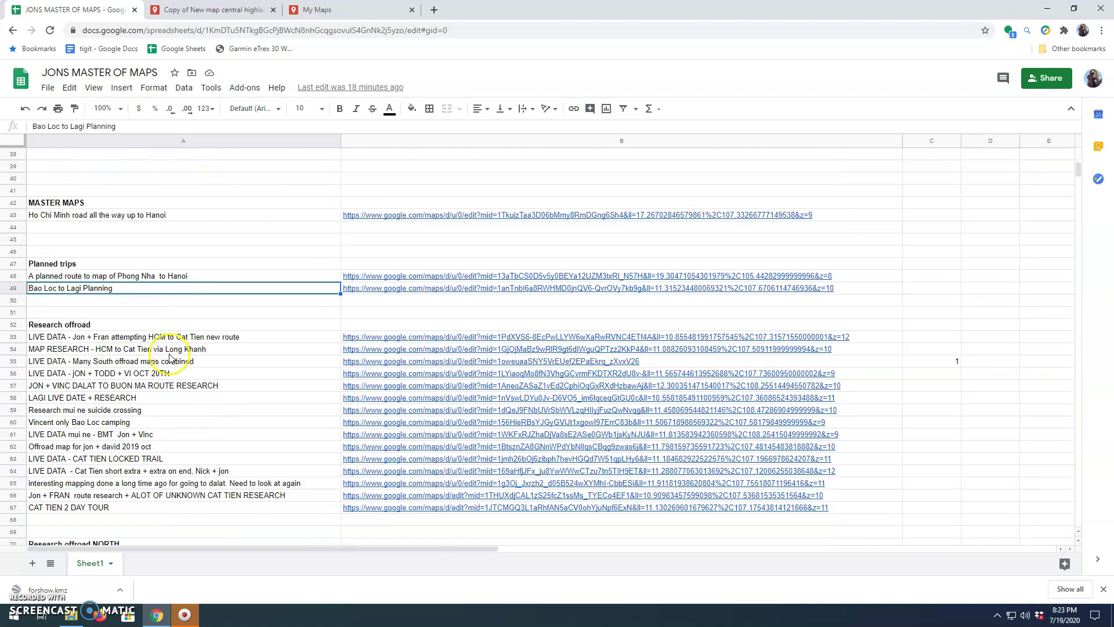
left_click(125, 350)
scroll(68, 446, "down", 1)
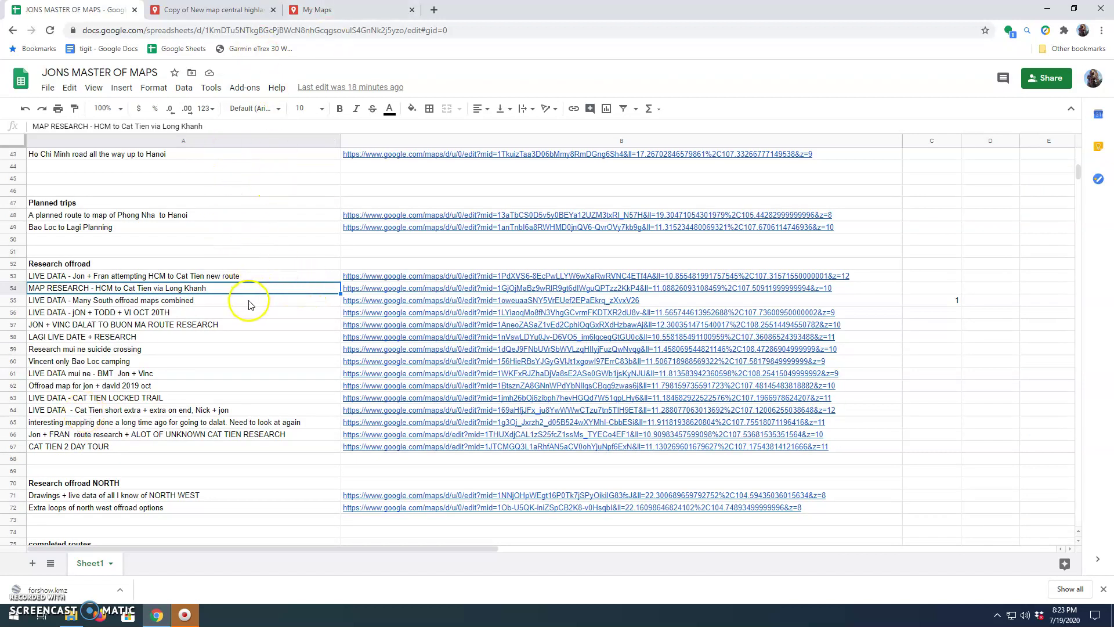
Open the October live data map linked in cell B56 in a new browser tab.
double_click(373, 300)
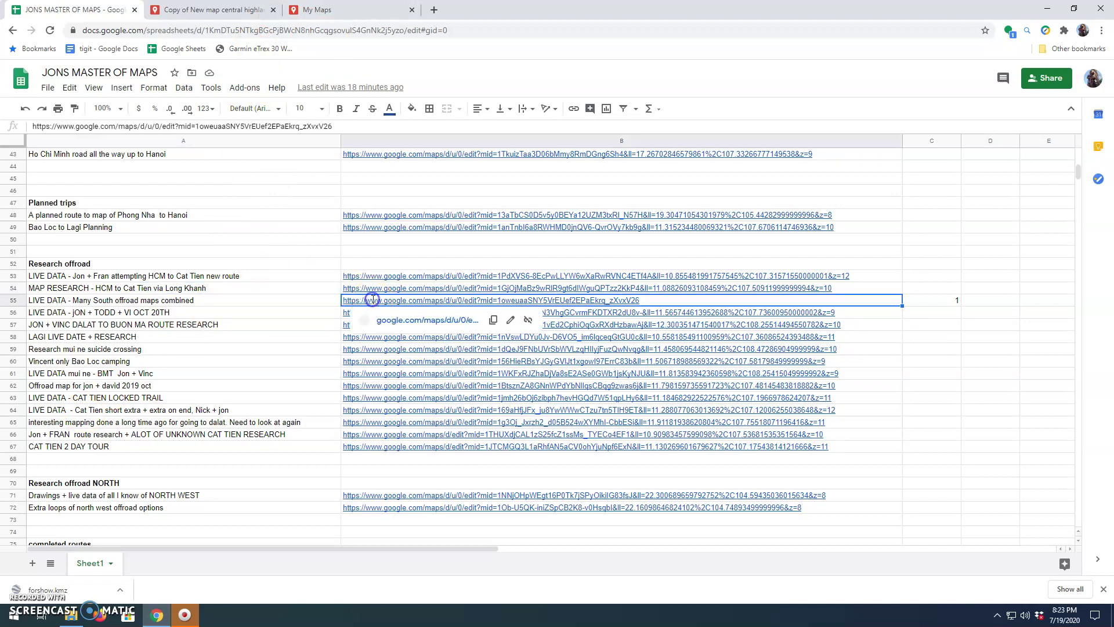
left_click(294, 314)
triple_click(350, 314)
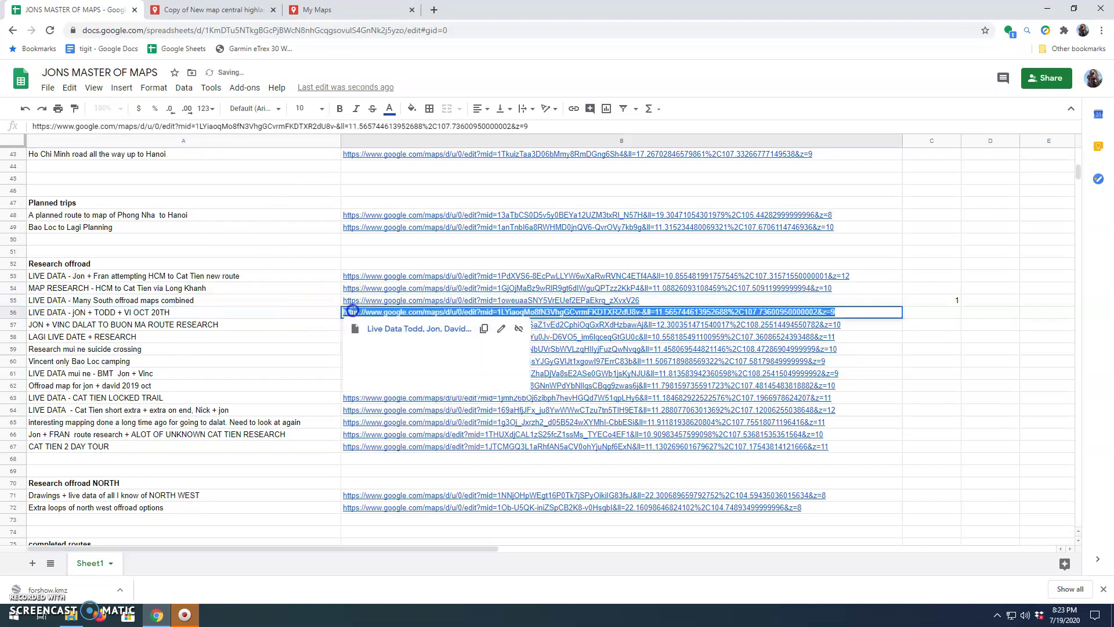
key("ctrl+c")
key("ctrl+t")
key("ctrl+v")
key("Return")
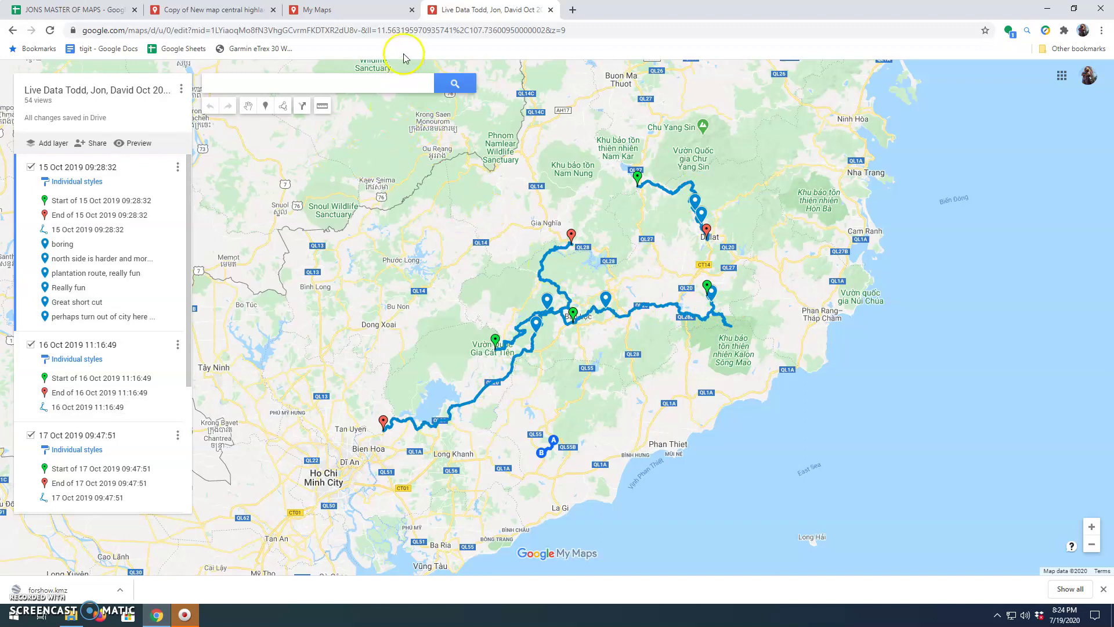
Return to the master maps spreadsheet and open the old Dalat mapping linked in cell B65 in a new browser tab.
left_click(345, 8)
left_click(216, 10)
left_click(81, 9)
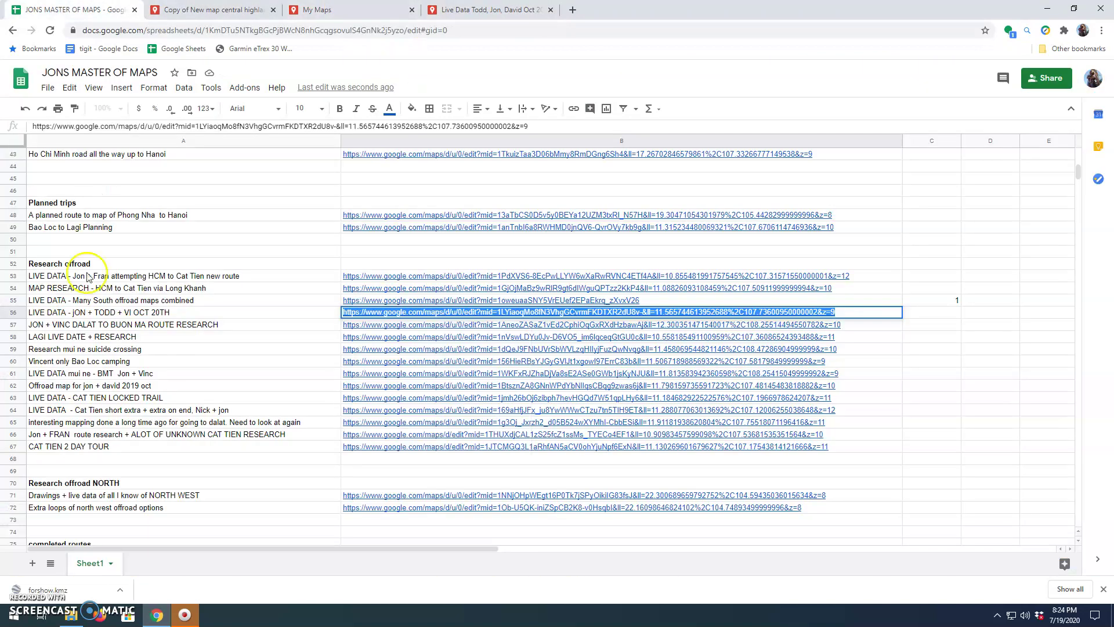
left_click(75, 458)
scroll(75, 460, "down", 1)
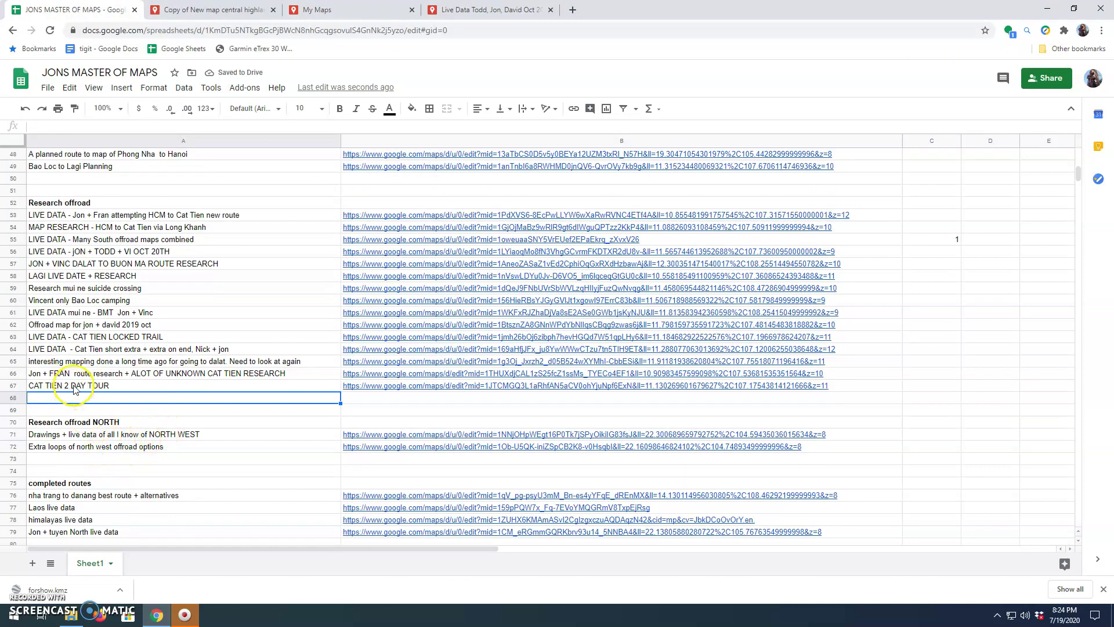
triple_click(372, 360)
key("ctrl+t")
key("ctrl+v")
key("Return")
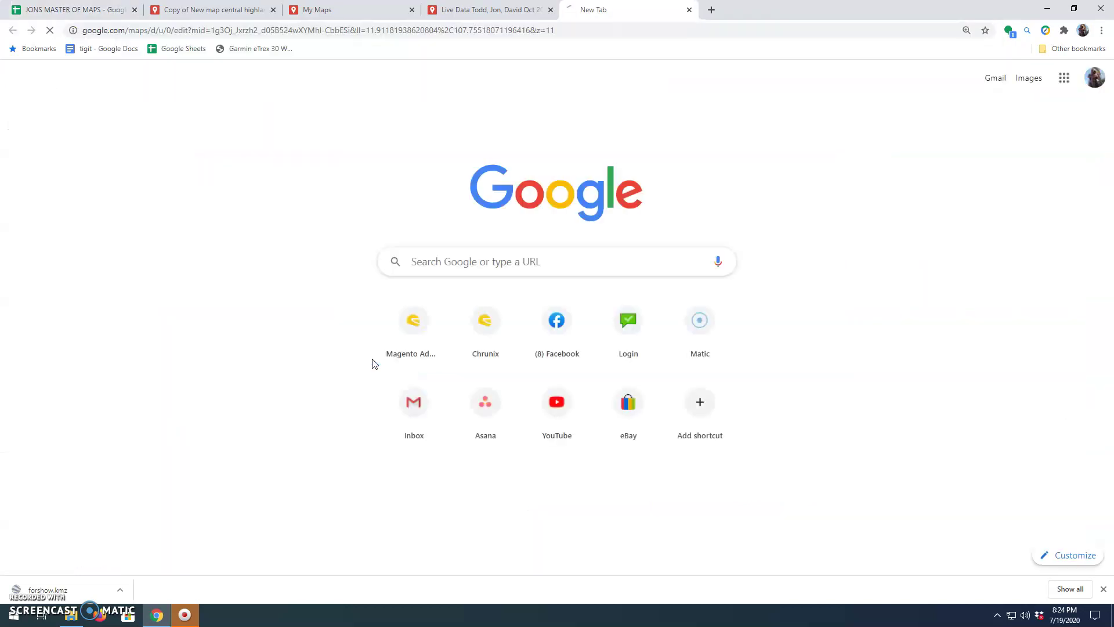
Close both maps opened from the spreadsheet and return to the copy of the central highlands map.
left_click(550, 10)
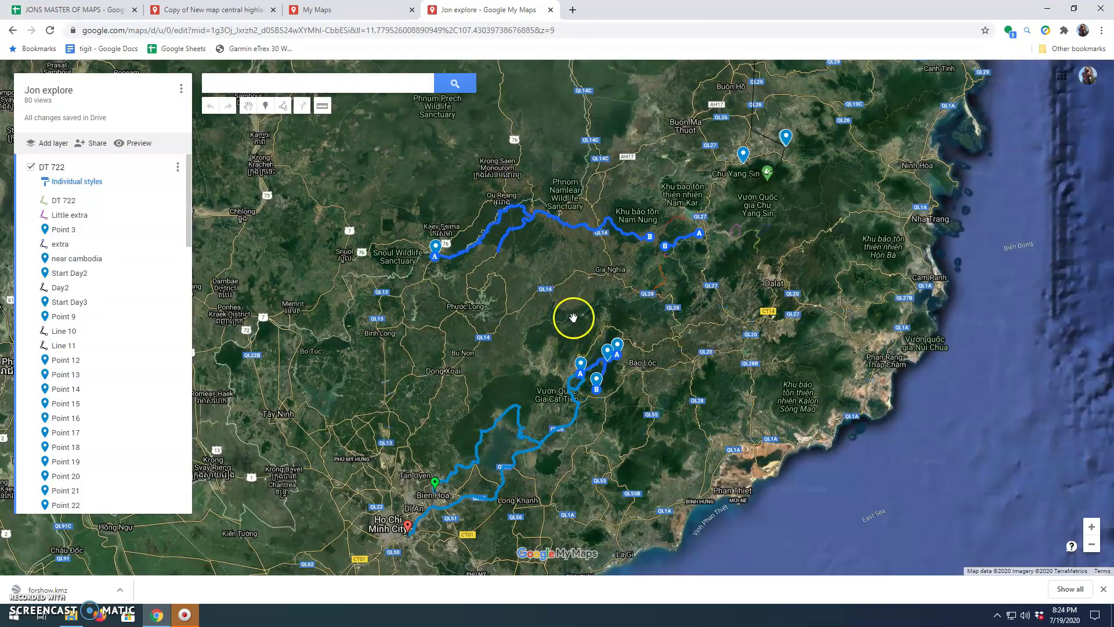
scroll(573, 321, "down", 1)
left_click(550, 11)
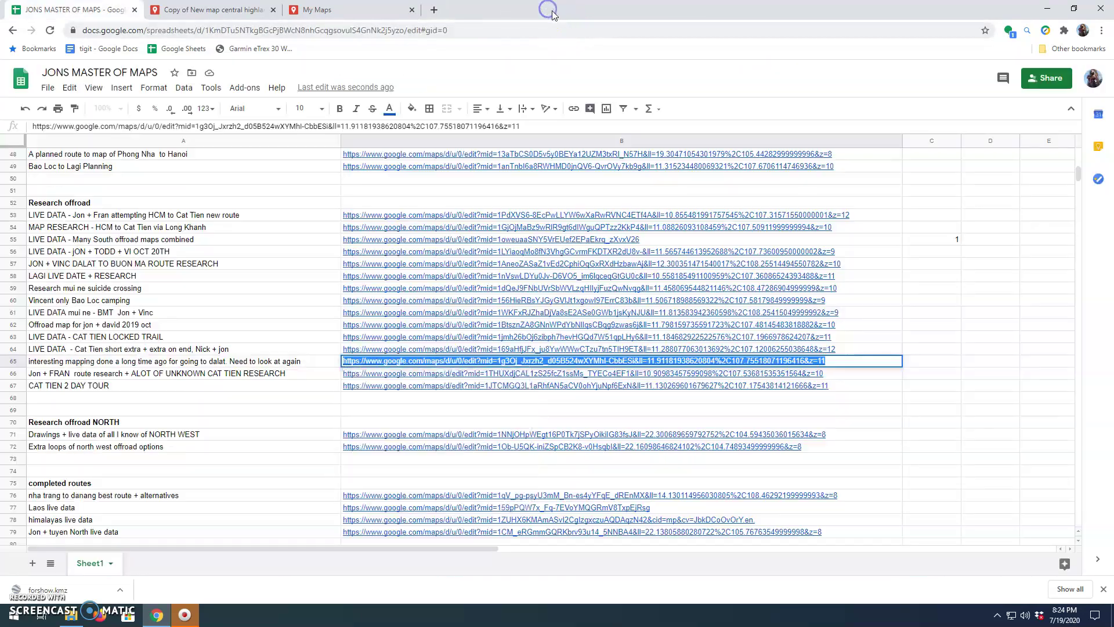
left_click(348, 11)
left_click(214, 10)
Examine the blue loop southwest of Dalat and the pink, purple and red trails running north from the city to the blue markers.
left_click_drag(424, 364, 321, 204)
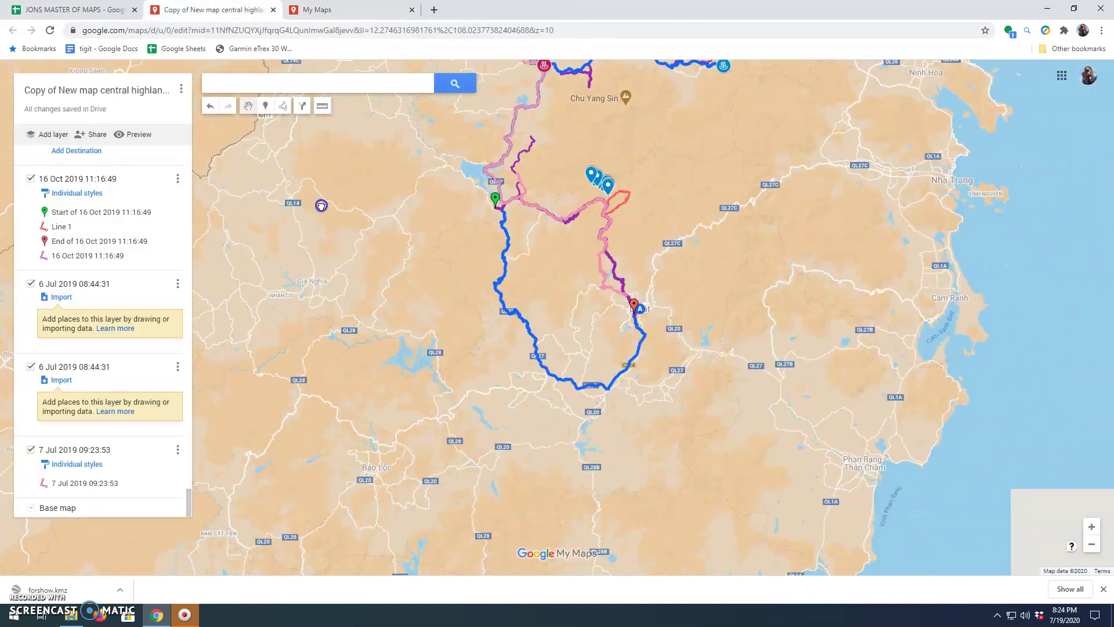
left_click_drag(413, 344, 370, 267)
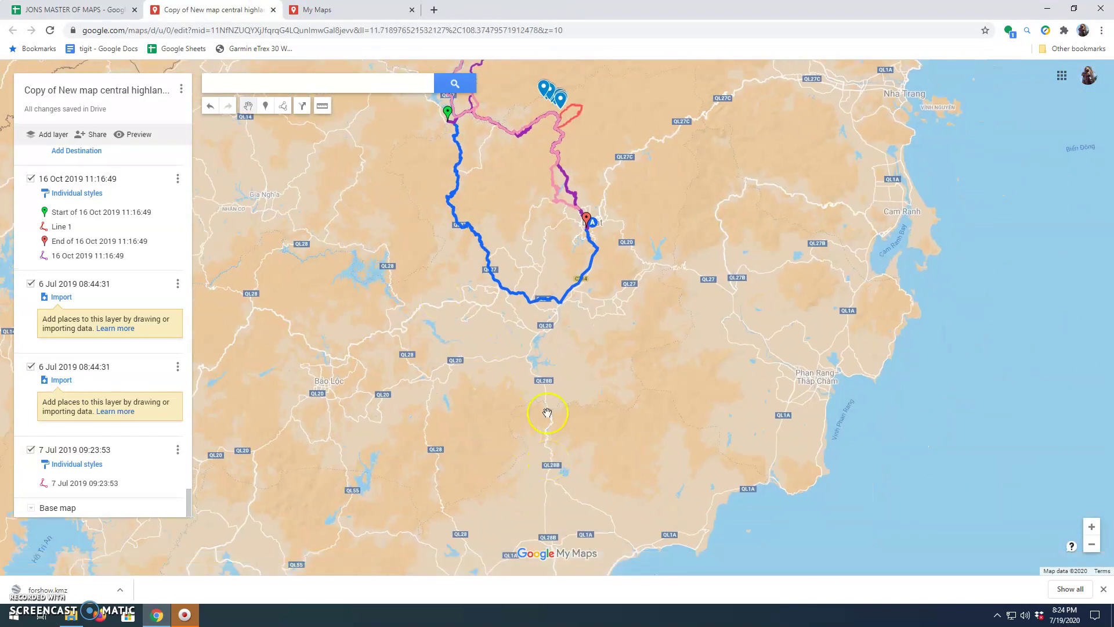
left_click_drag(564, 328, 567, 435)
scroll(574, 369, "down", 1)
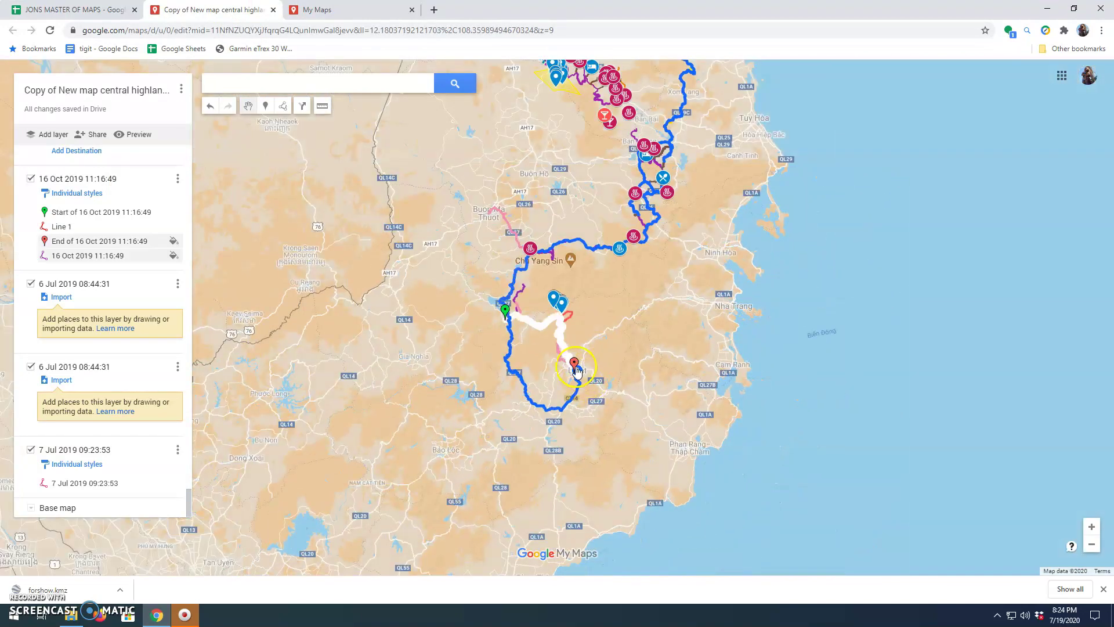
scroll(526, 378, "up", 3)
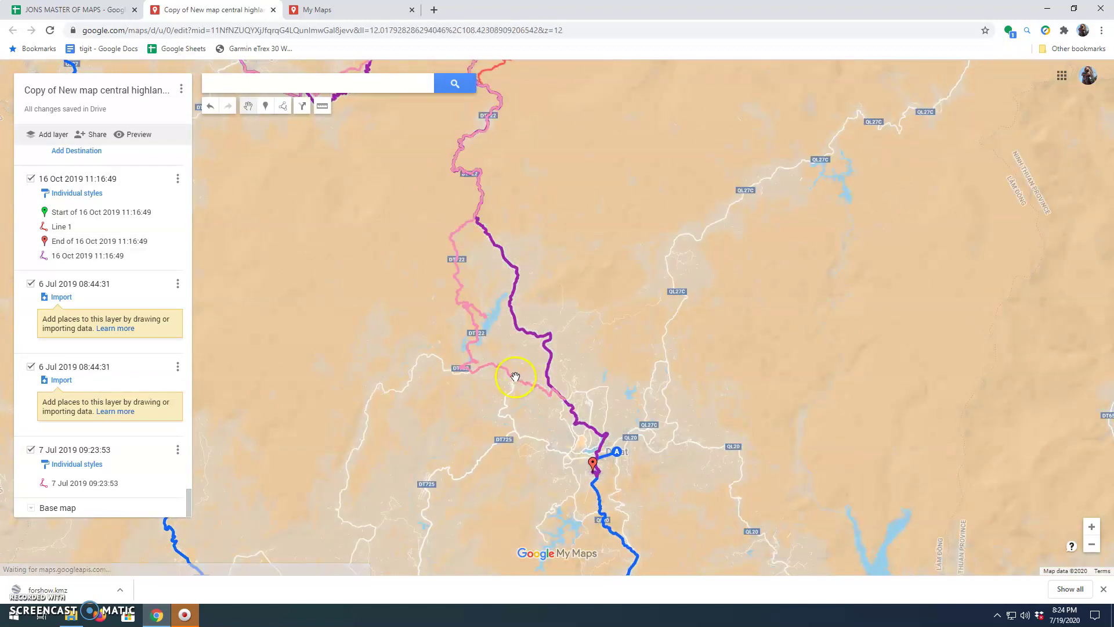
left_click_drag(473, 274, 557, 381)
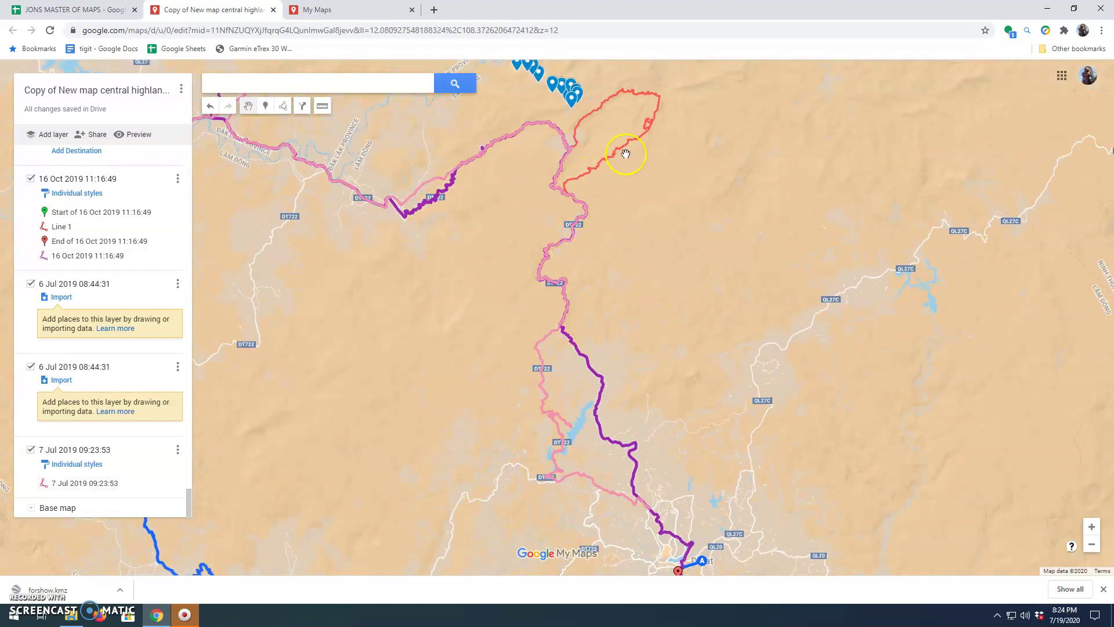
left_click_drag(697, 140, 693, 191)
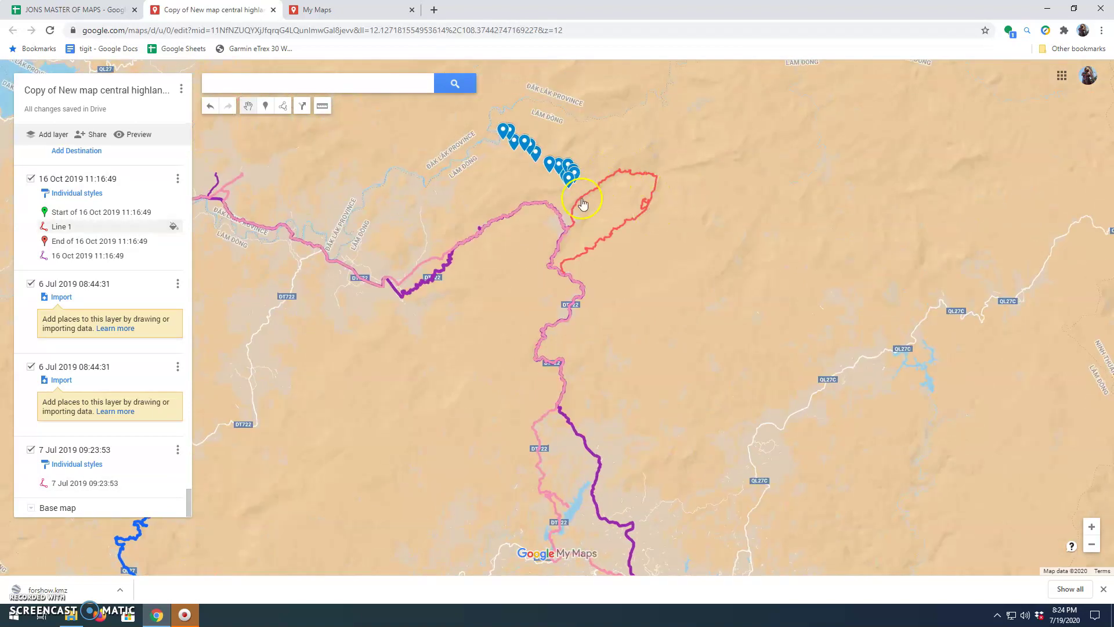
left_click_drag(622, 304, 664, 216)
scroll(589, 305, "down", 1)
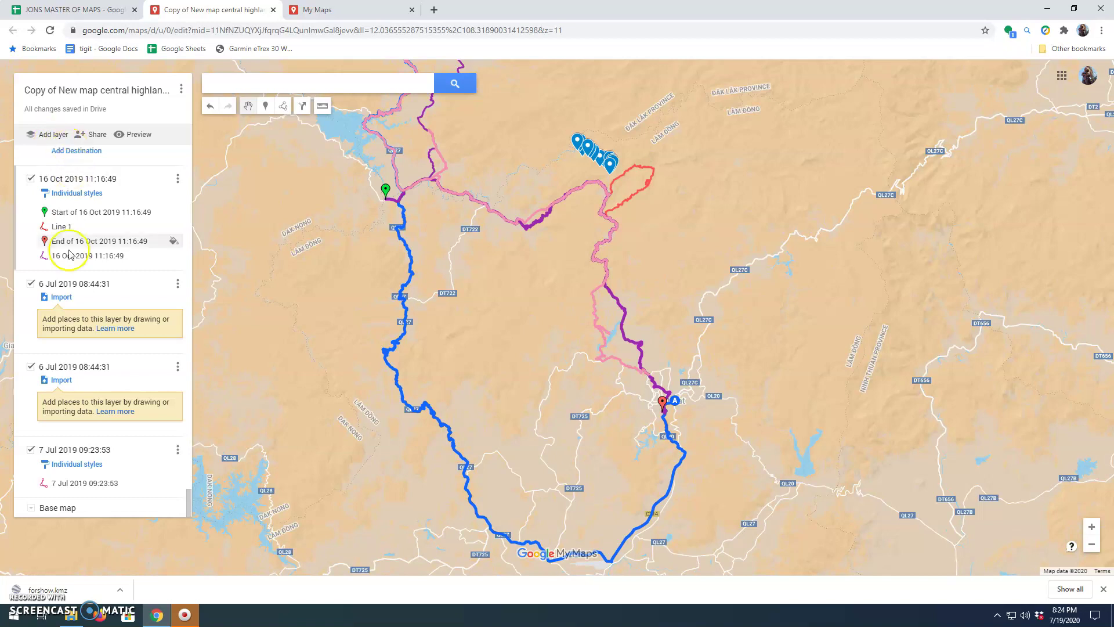
Import forshow.kmz from the desktop into the empty 6 Jul 2019 08:44:31 layer directly above the 7 Jul 2019 09:23:53 layer.
left_click(61, 379)
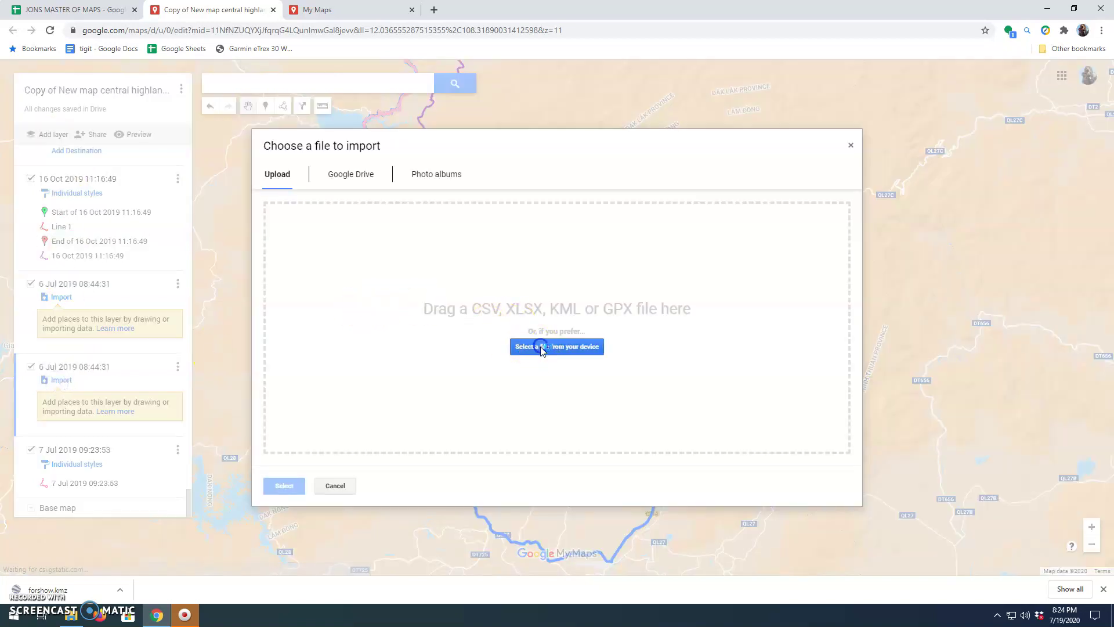
left_click(542, 346)
left_click(195, 307)
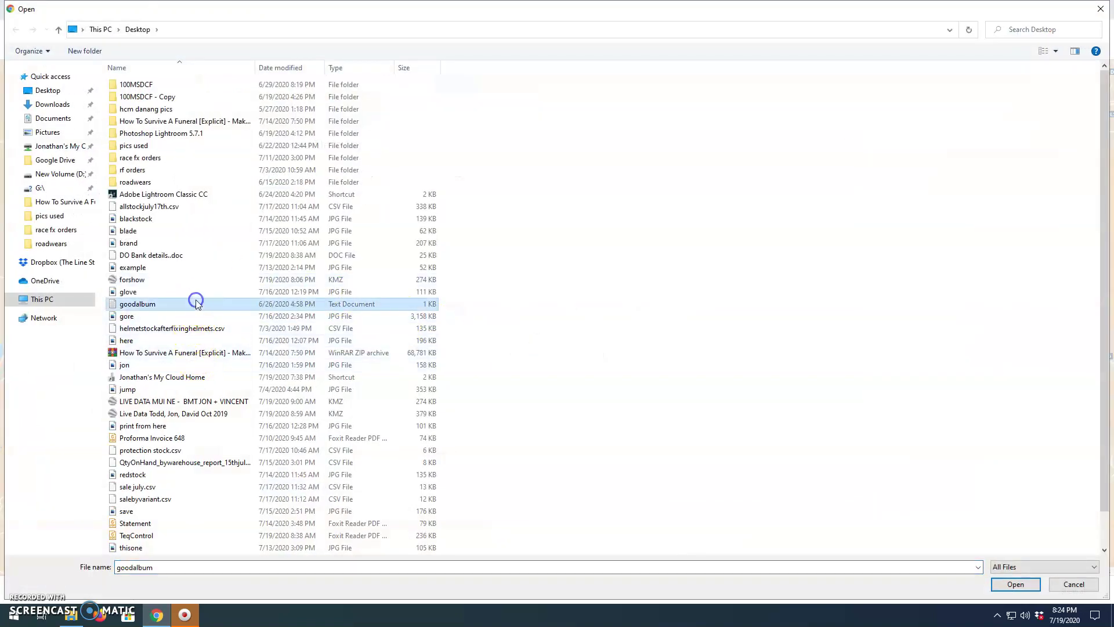
scroll(207, 316, "down", 1)
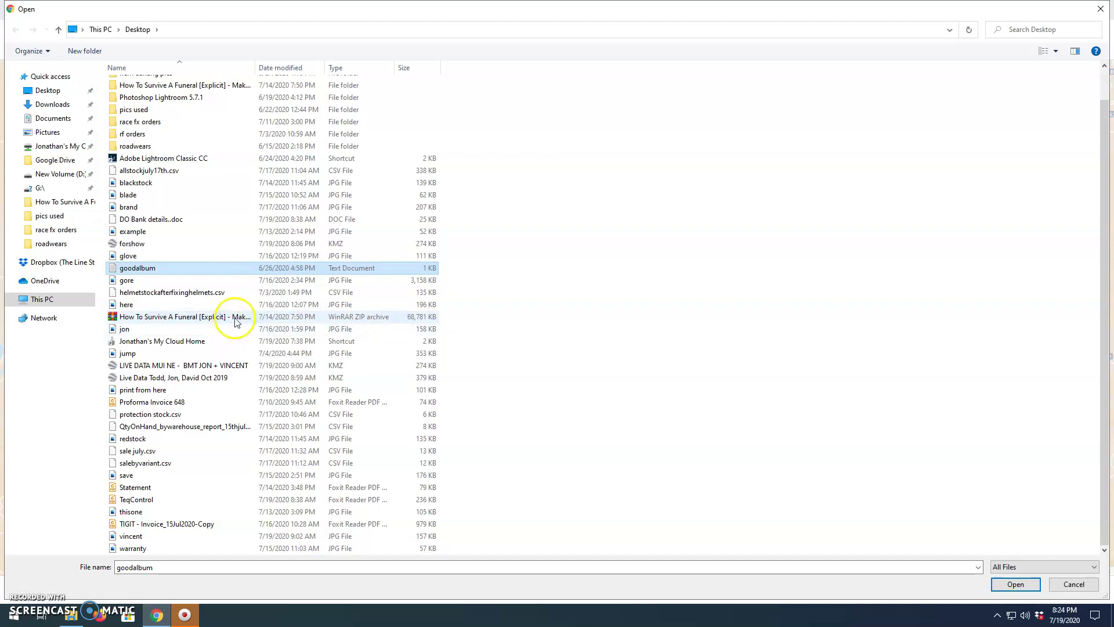
key("f")
double_click(157, 247)
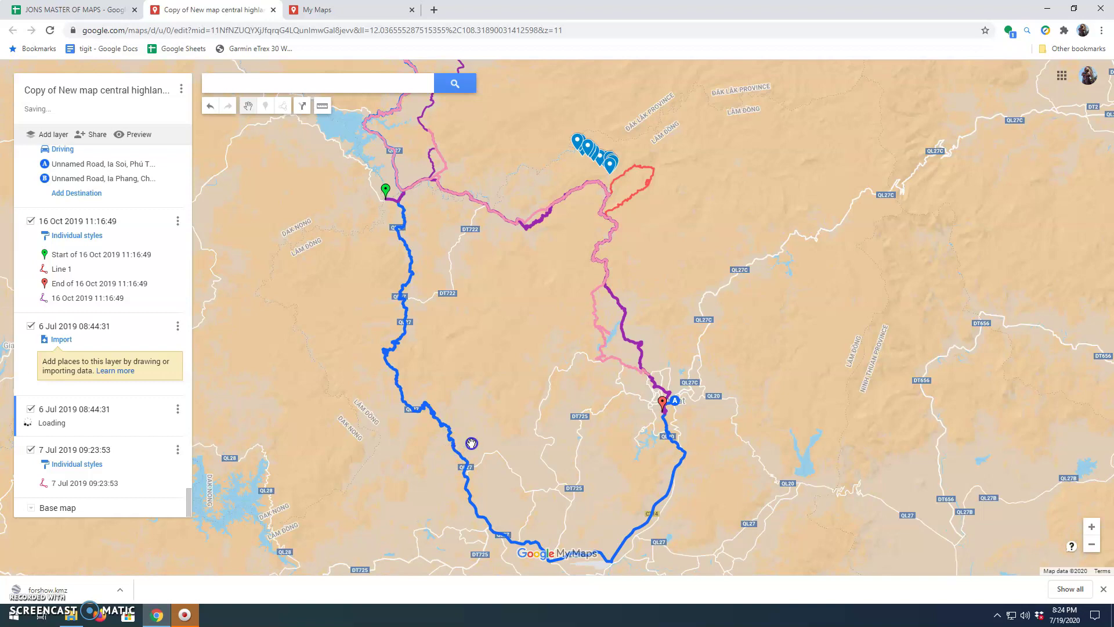
left_click_drag(490, 440, 463, 224)
scroll(566, 446, "down", 1)
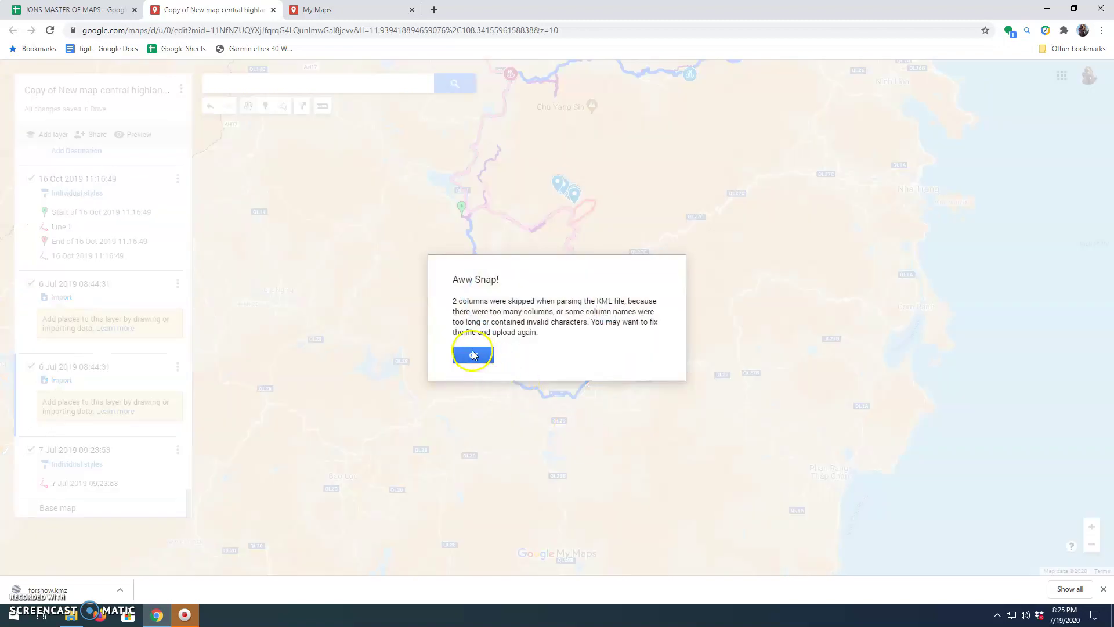
left_click(473, 352)
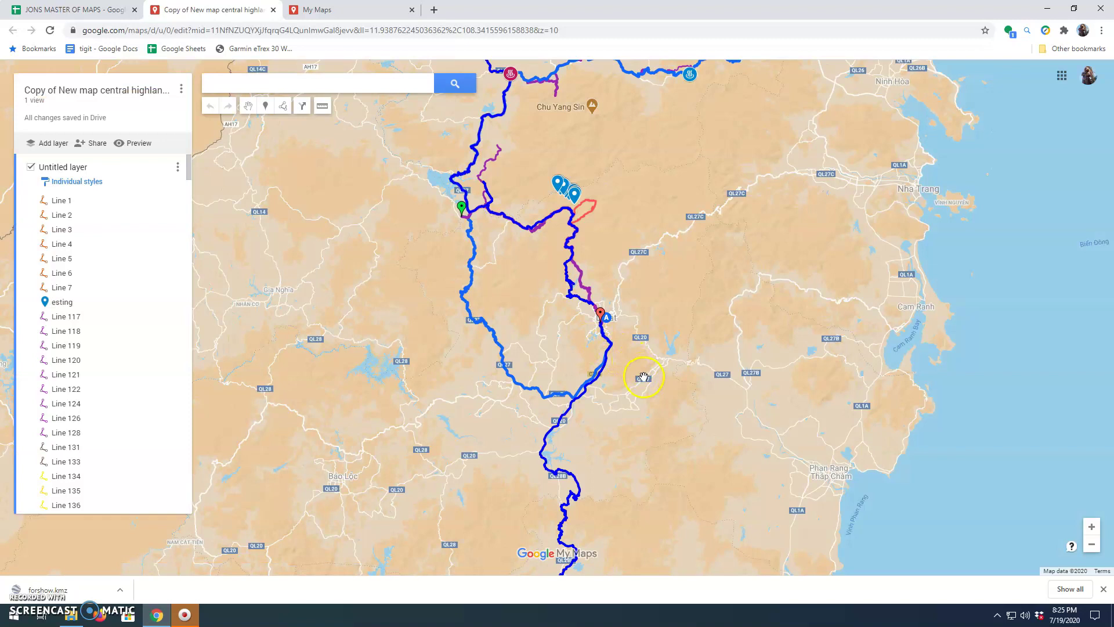
Examine the imported dark blue track from the Phan Thiet coast through Dalat to Buon Ma Thuot and the routes farther north.
left_click_drag(635, 404, 661, 287)
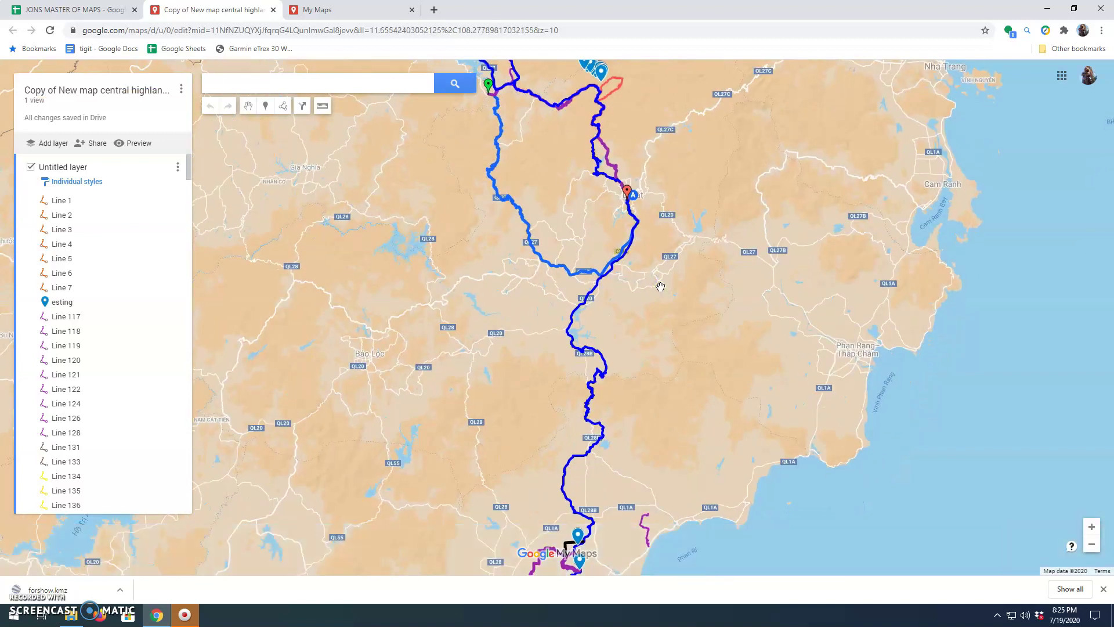
left_click_drag(661, 353, 729, 214)
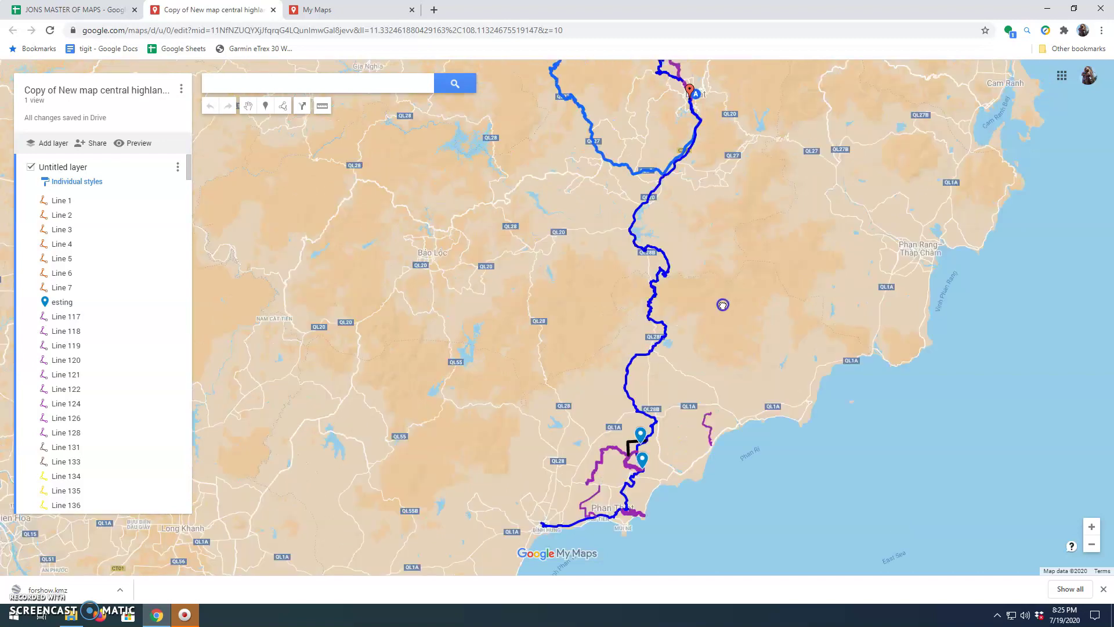
scroll(697, 365, "down", 1)
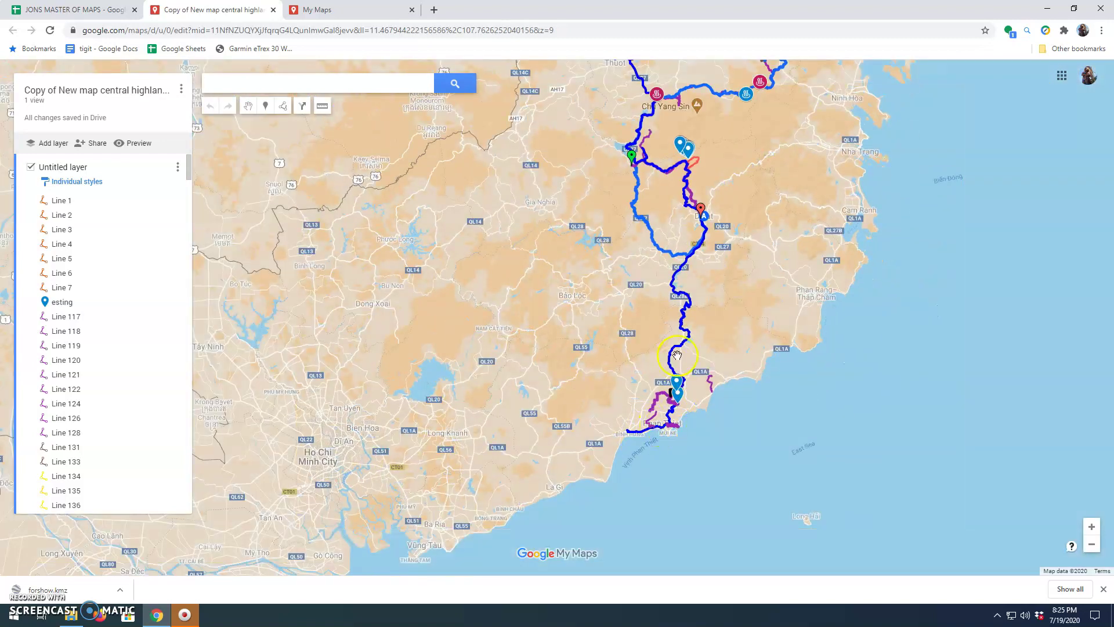
left_click_drag(686, 280, 667, 355)
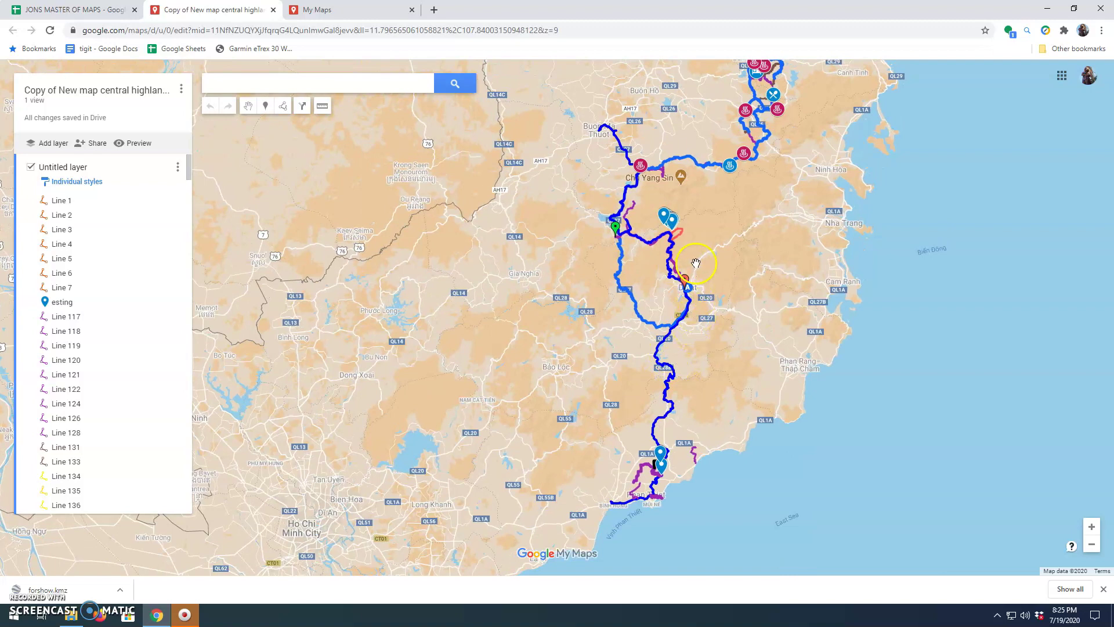
left_click_drag(696, 263, 685, 328)
scroll(684, 328, "up", 1)
left_click_drag(688, 280, 617, 425)
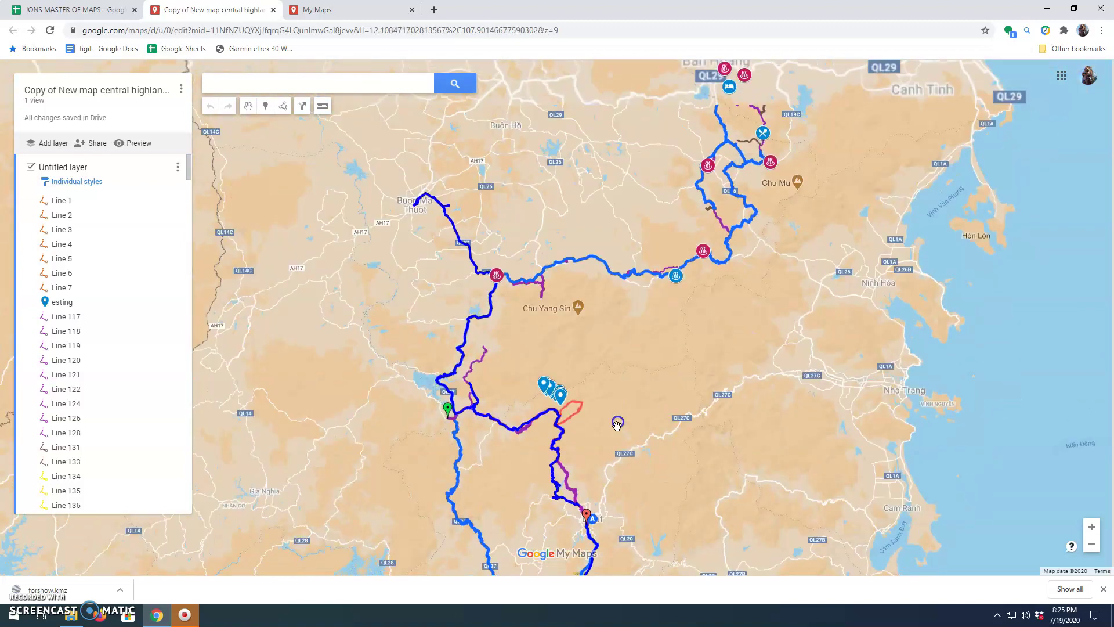
scroll(621, 319, "down", 1)
left_click_drag(612, 219, 586, 377)
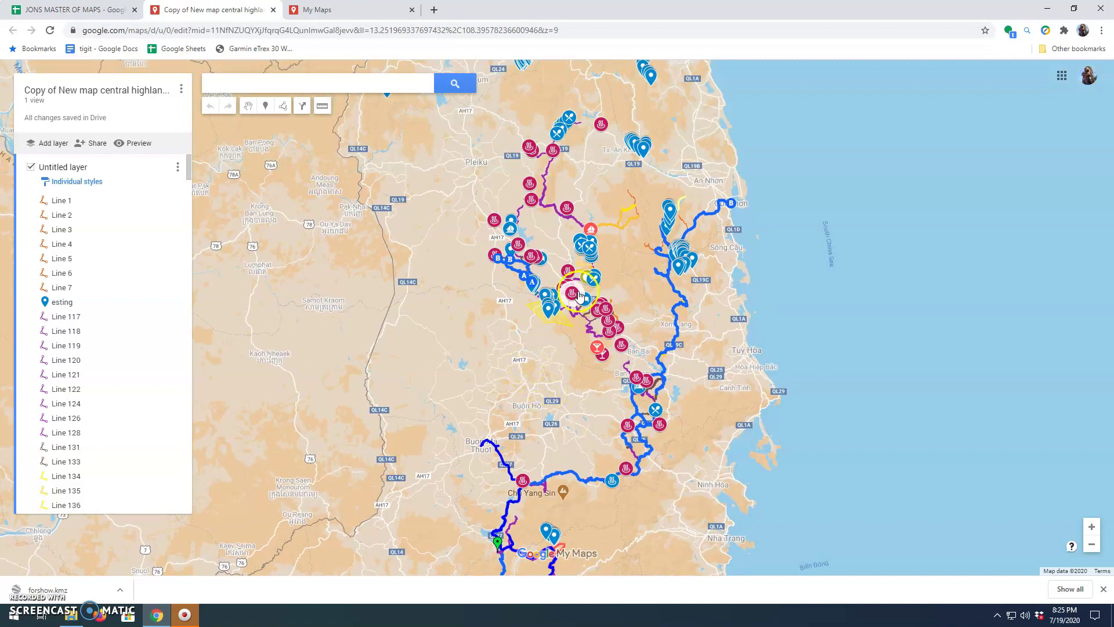
Open the map's KML/KMZ export options and close them without exporting.
scroll(108, 464, "down", 6)
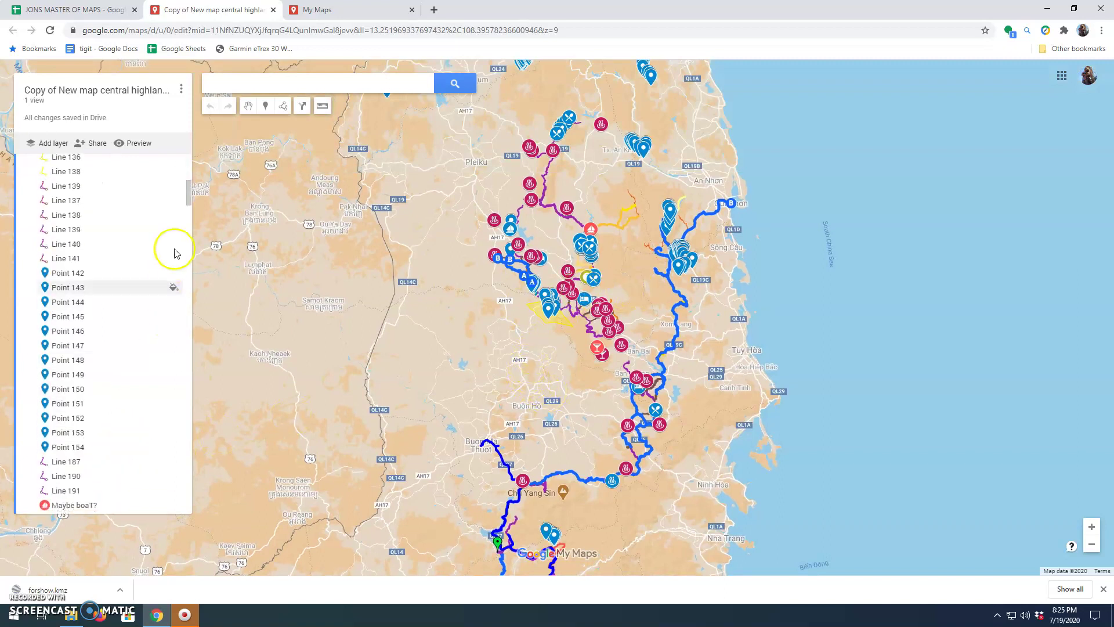
scroll(139, 203, "up", 3)
left_click(181, 88)
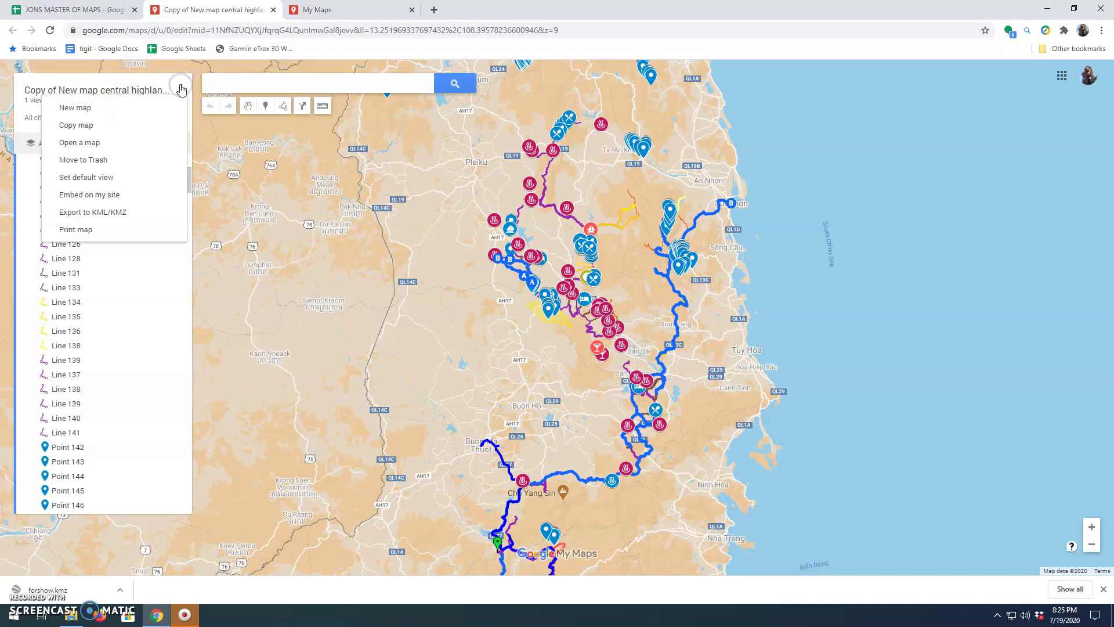
left_click(119, 215)
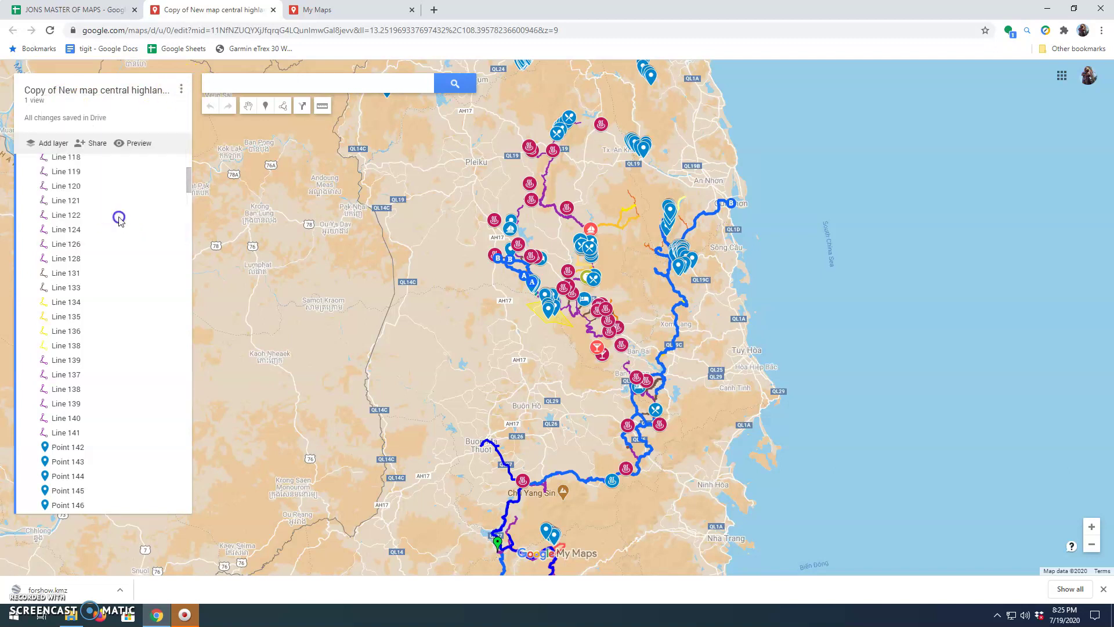
left_click(702, 266)
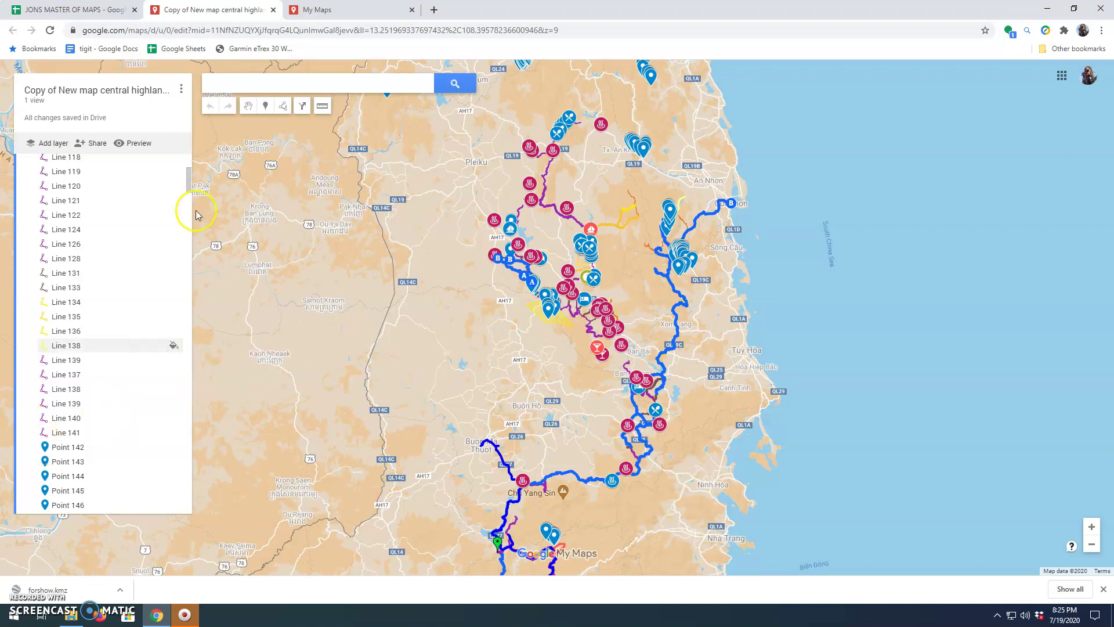
Switch the map's base map to satellite imagery.
left_click_drag(187, 177, 184, 534)
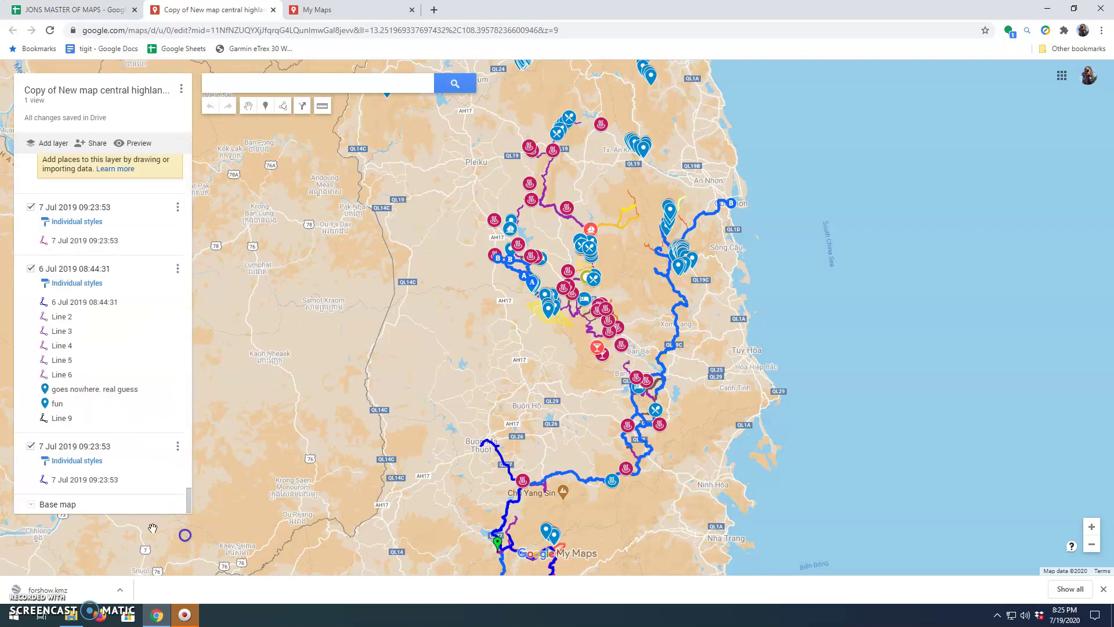
left_click(34, 509)
left_click(103, 390)
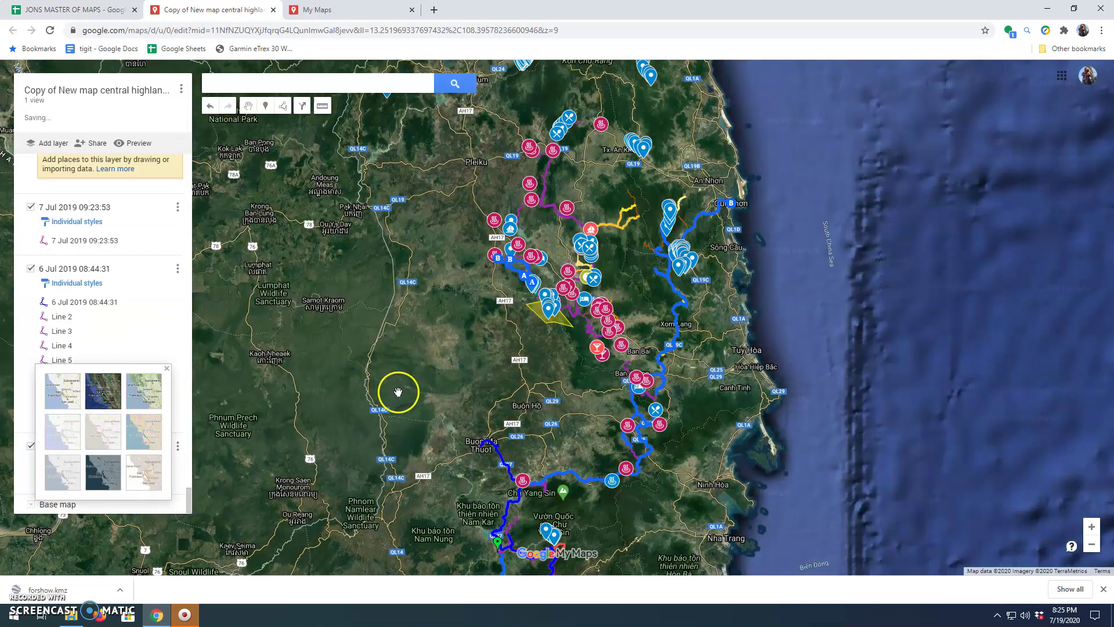
left_click_drag(398, 392, 361, 396)
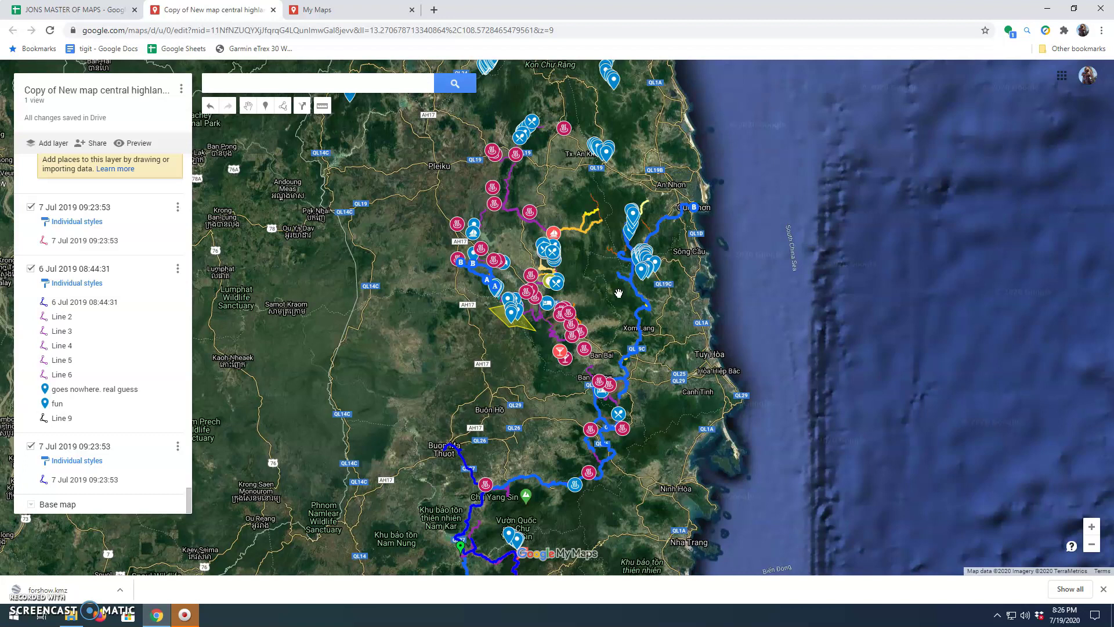
Examine the routes and markers between Dalat, Quy Nhon and Kon Tum against the satellite imagery.
left_click_drag(594, 300, 599, 280)
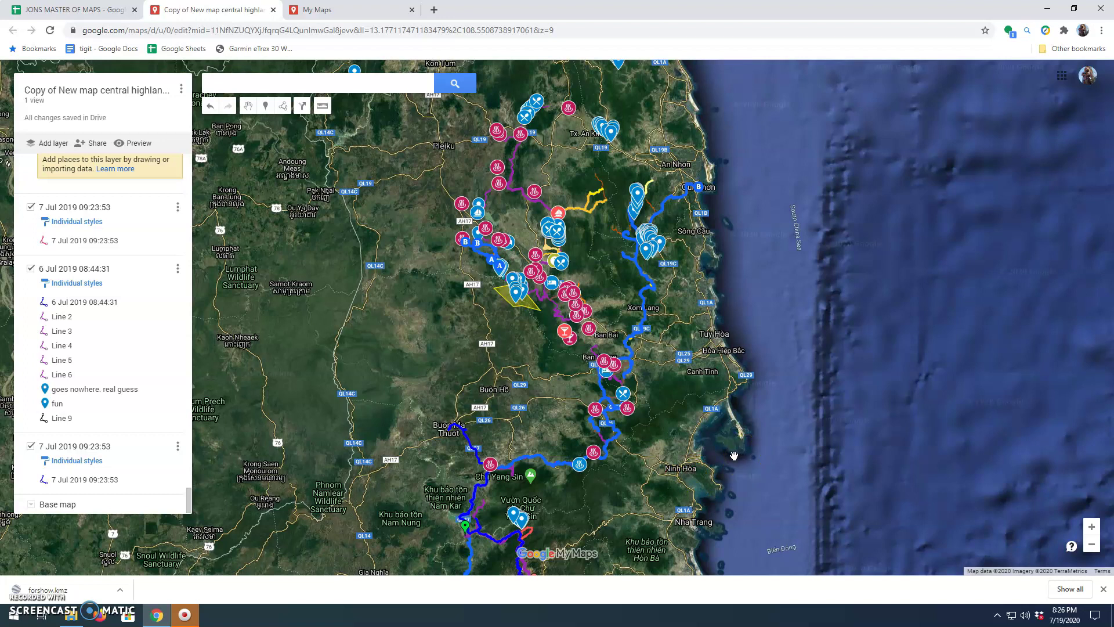
scroll(641, 372, "up", 3)
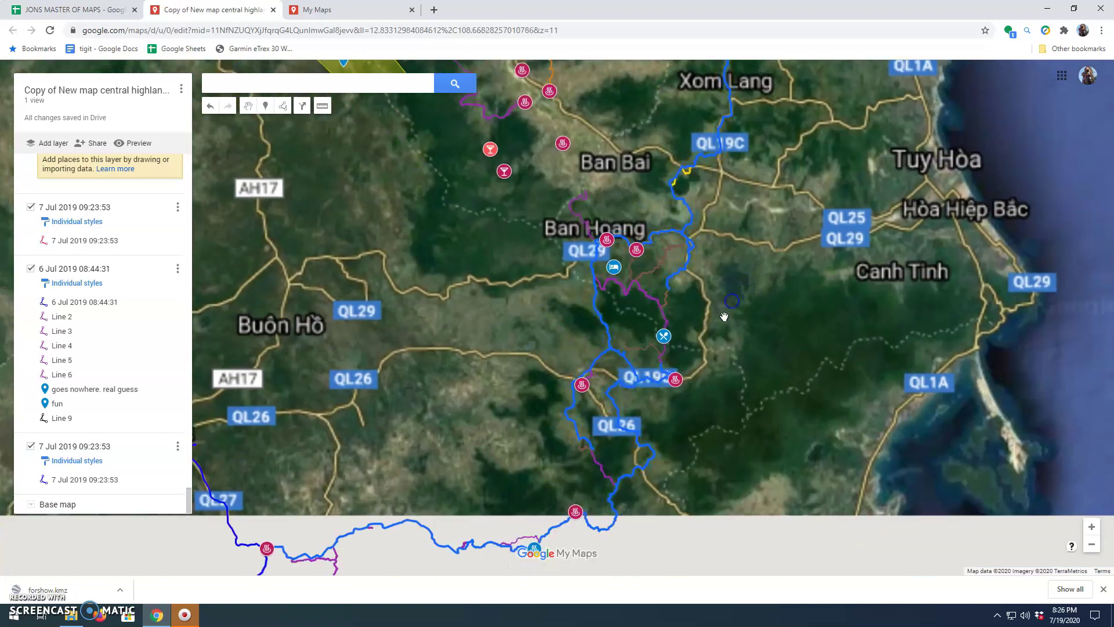
scroll(742, 425, "down", 2)
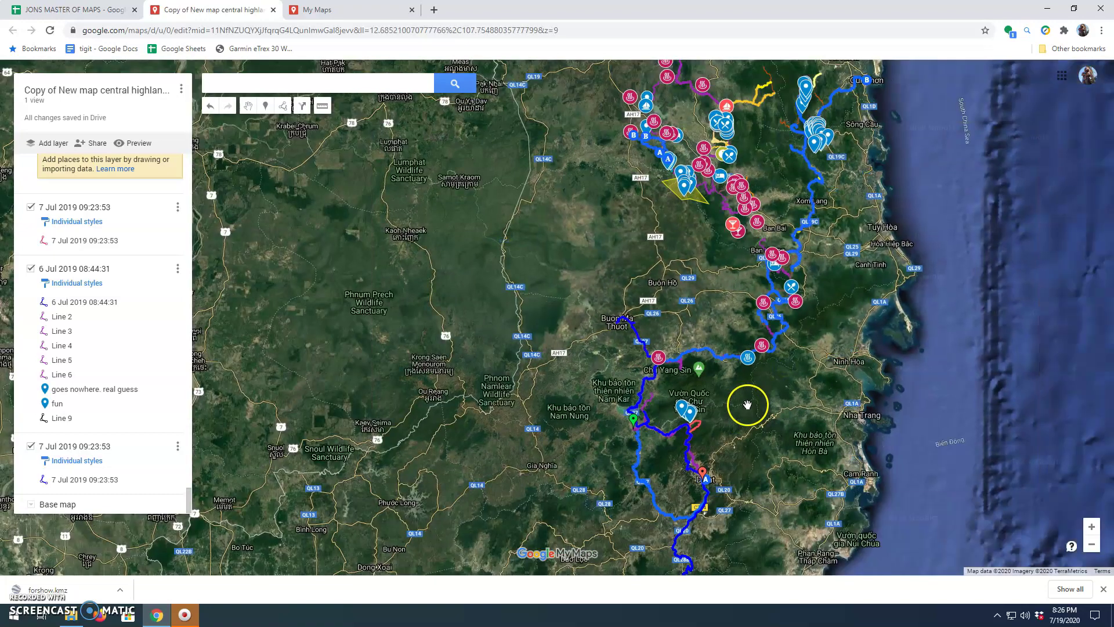
left_click_drag(739, 410, 662, 481)
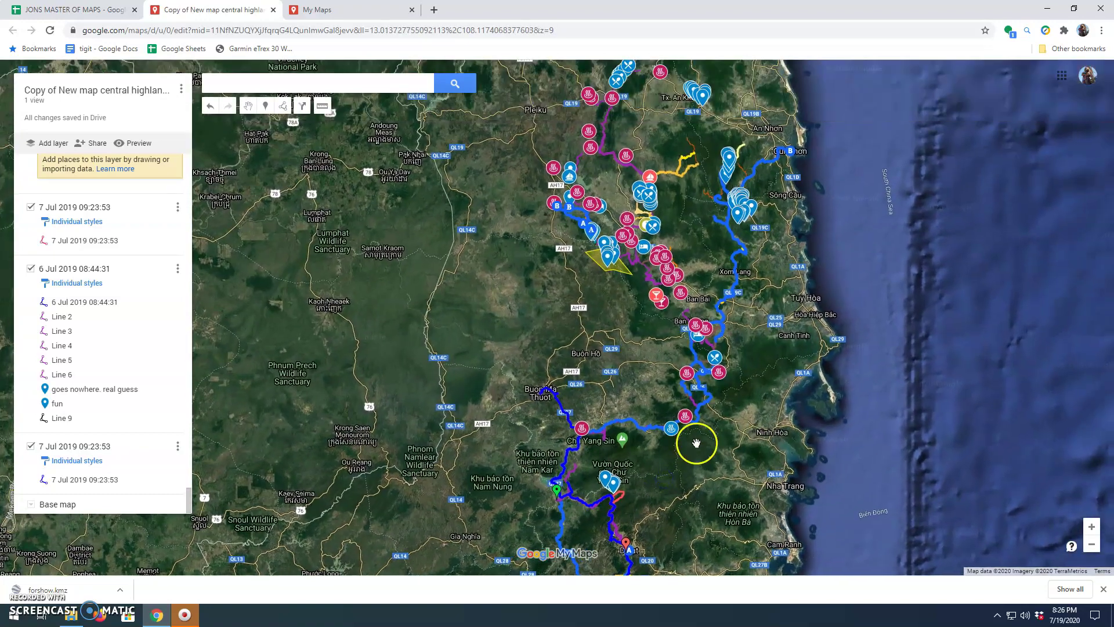
left_click_drag(805, 347, 825, 236)
left_click_drag(782, 368, 822, 218)
left_click_drag(746, 351, 698, 480)
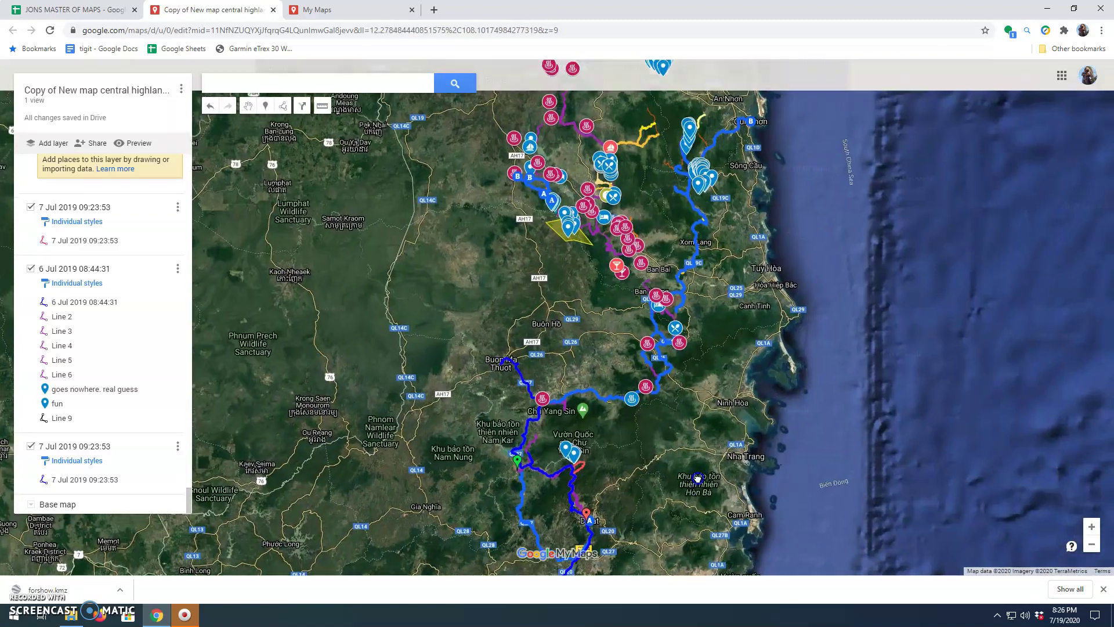
left_click_drag(724, 267, 720, 389)
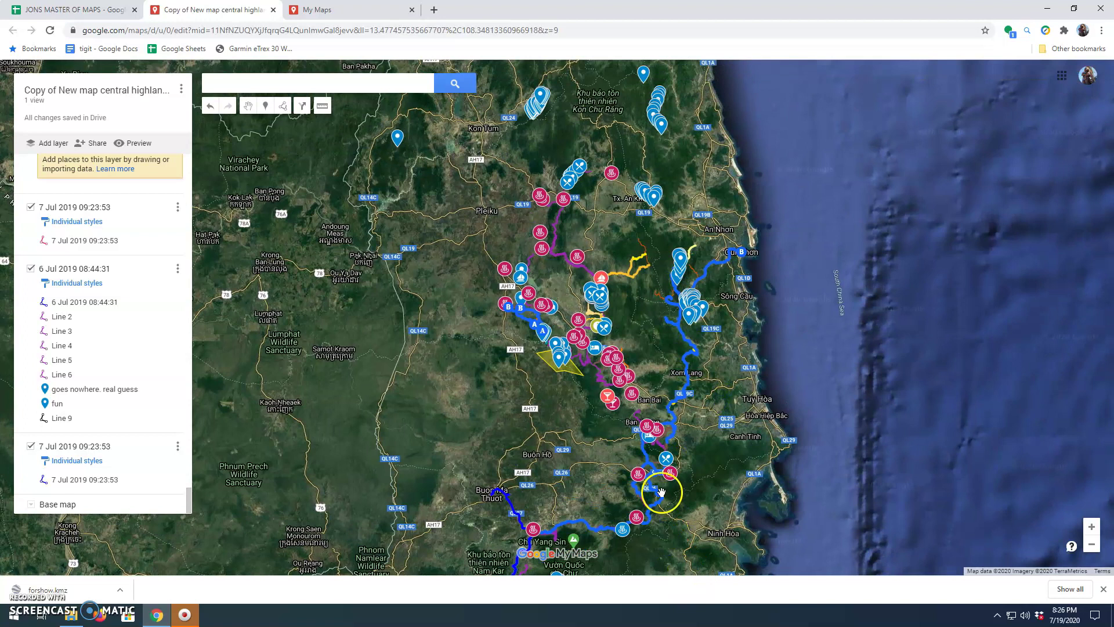
left_click_drag(640, 346, 647, 442)
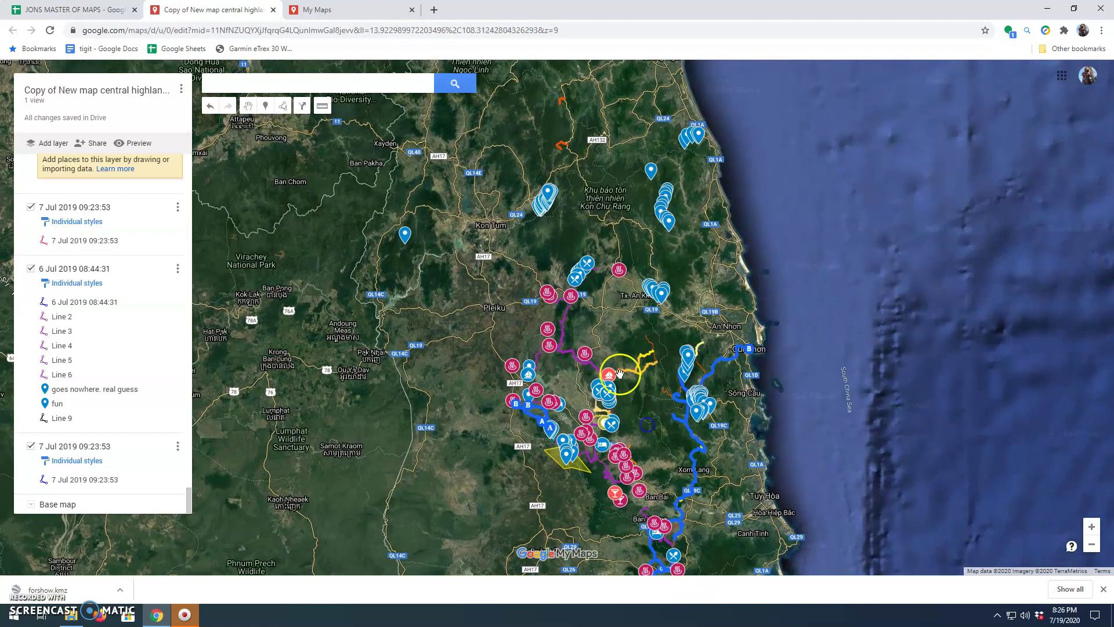
Examine the purple trail with the restaurant markers north of QL19 closely on the satellite imagery, following it northward.
scroll(635, 311, "up", 2)
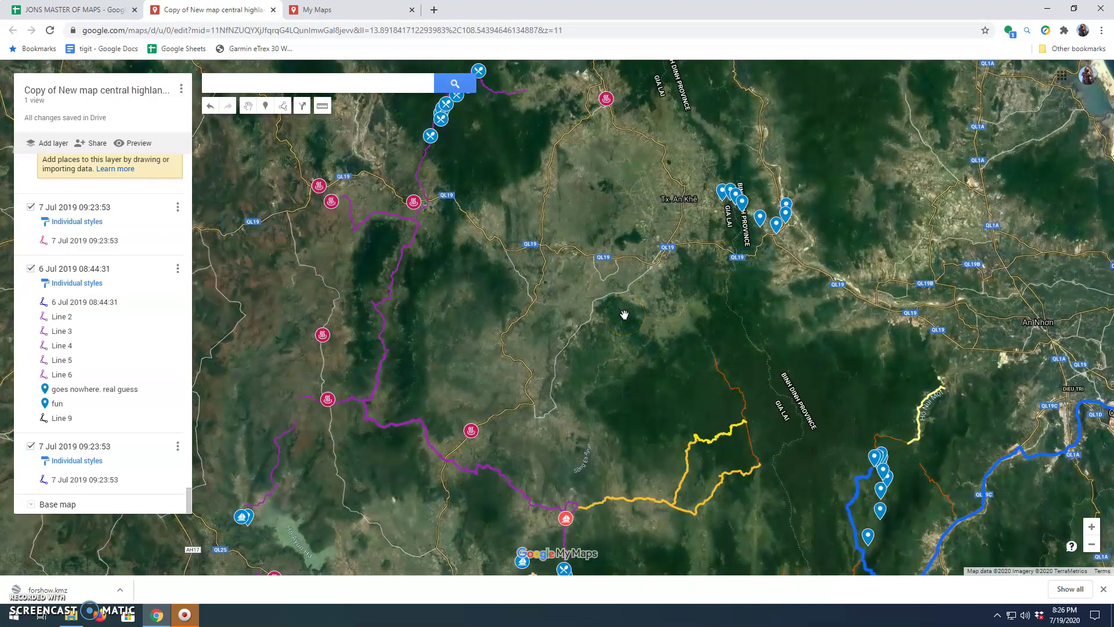
left_click_drag(532, 228, 617, 368)
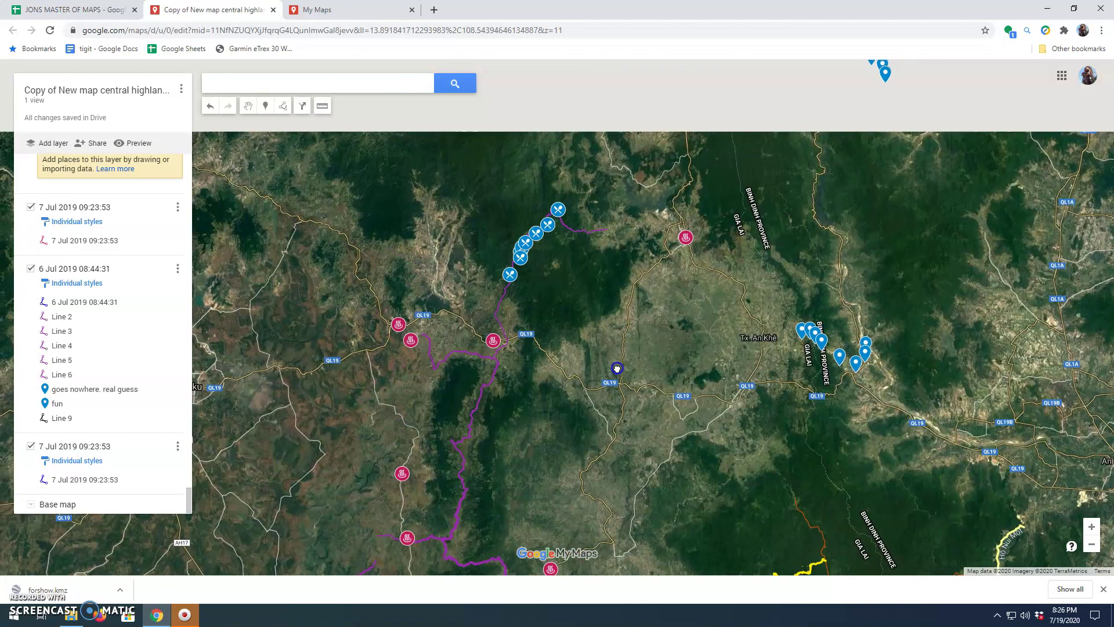
left_click(508, 278)
scroll(522, 296, "down", 3)
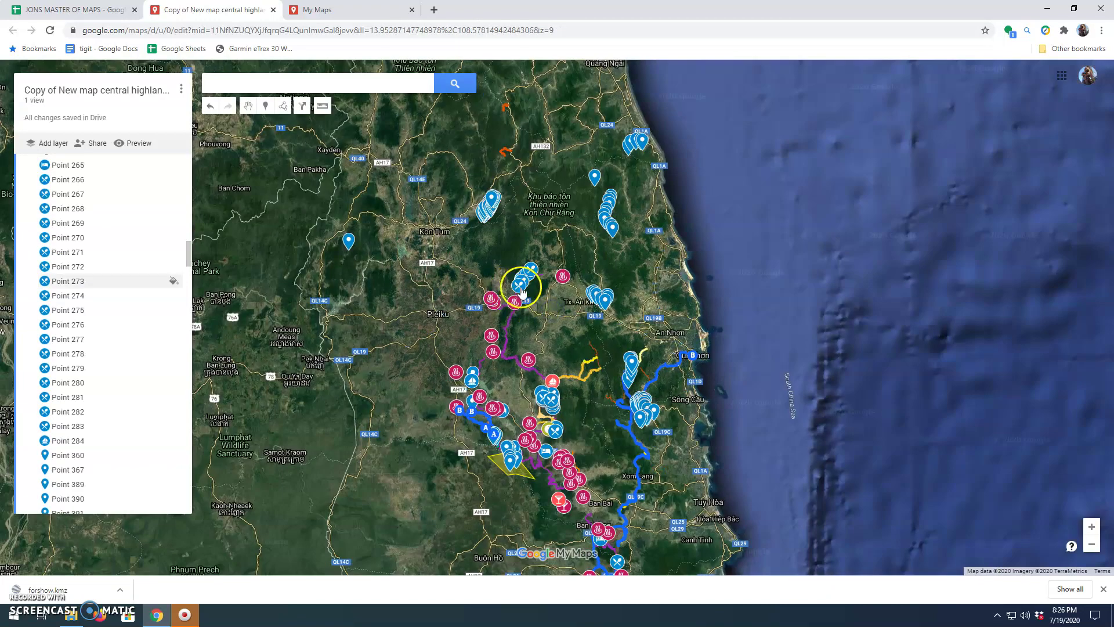
scroll(518, 290, "up", 6)
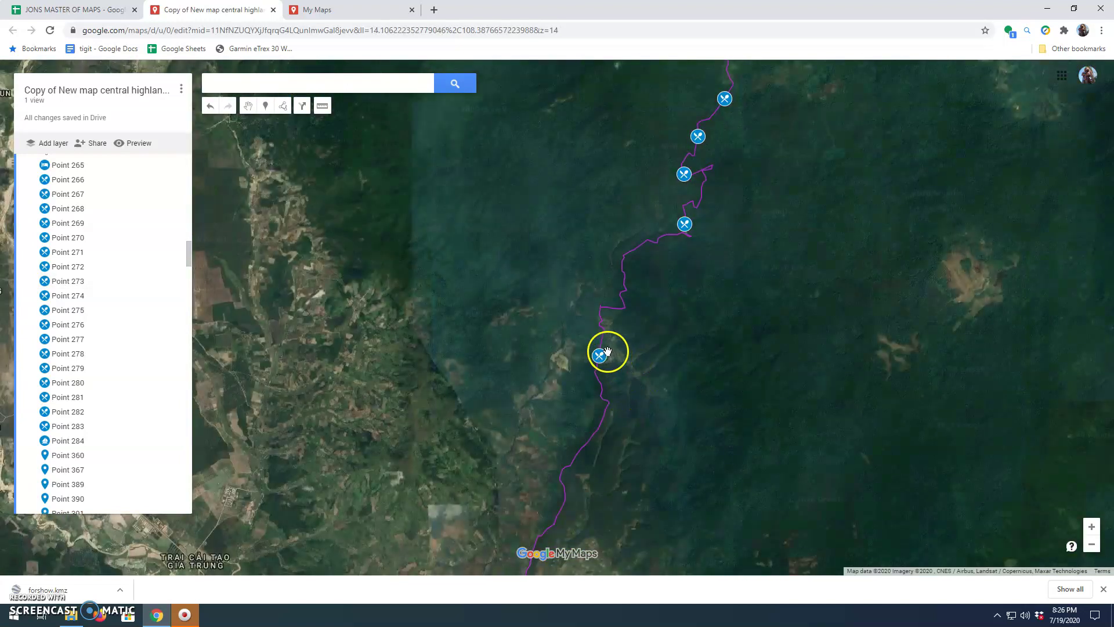
scroll(607, 351, "up", 2)
scroll(560, 369, "up", 3)
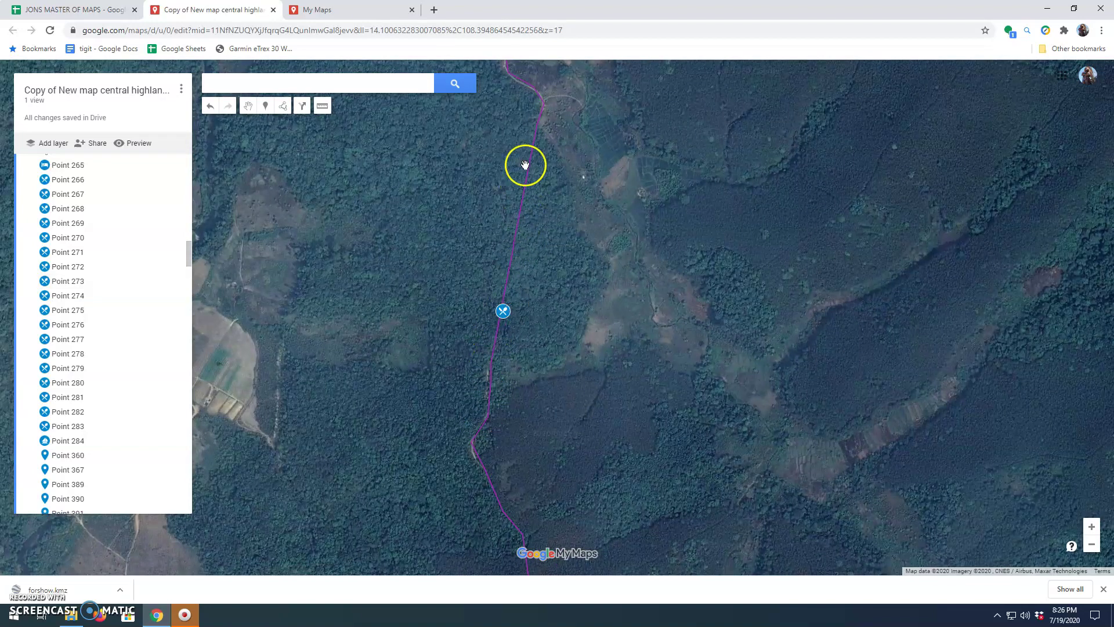
left_click_drag(574, 184, 588, 401)
scroll(681, 360, "down", 1)
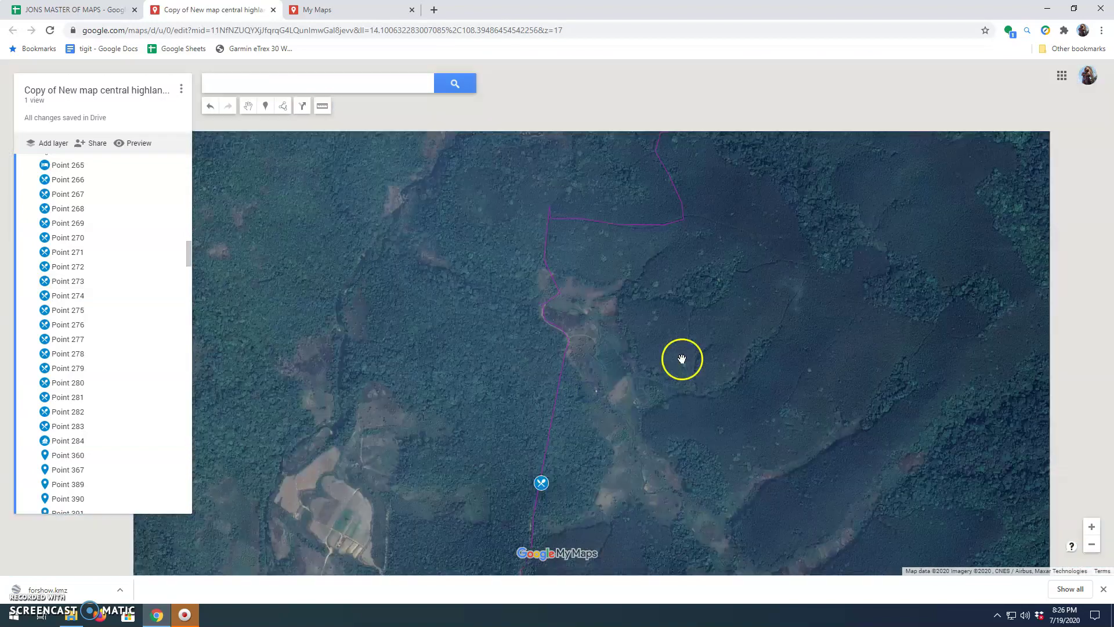
left_click_drag(759, 316, 689, 403)
scroll(674, 391, "down", 1)
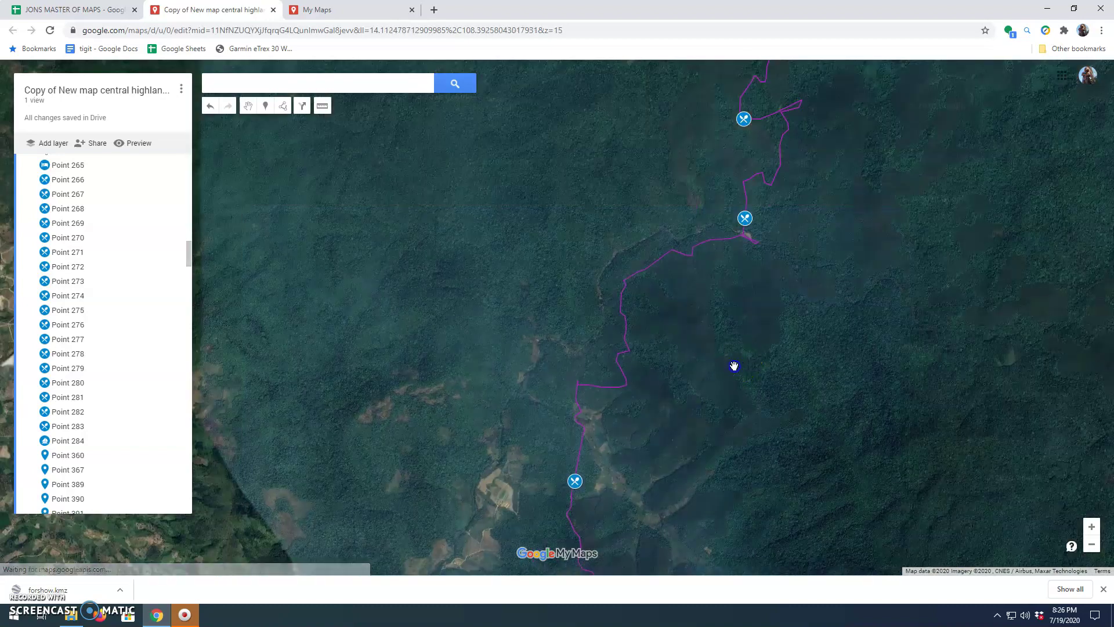
left_click_drag(732, 364, 635, 456)
left_click_drag(644, 406, 597, 468)
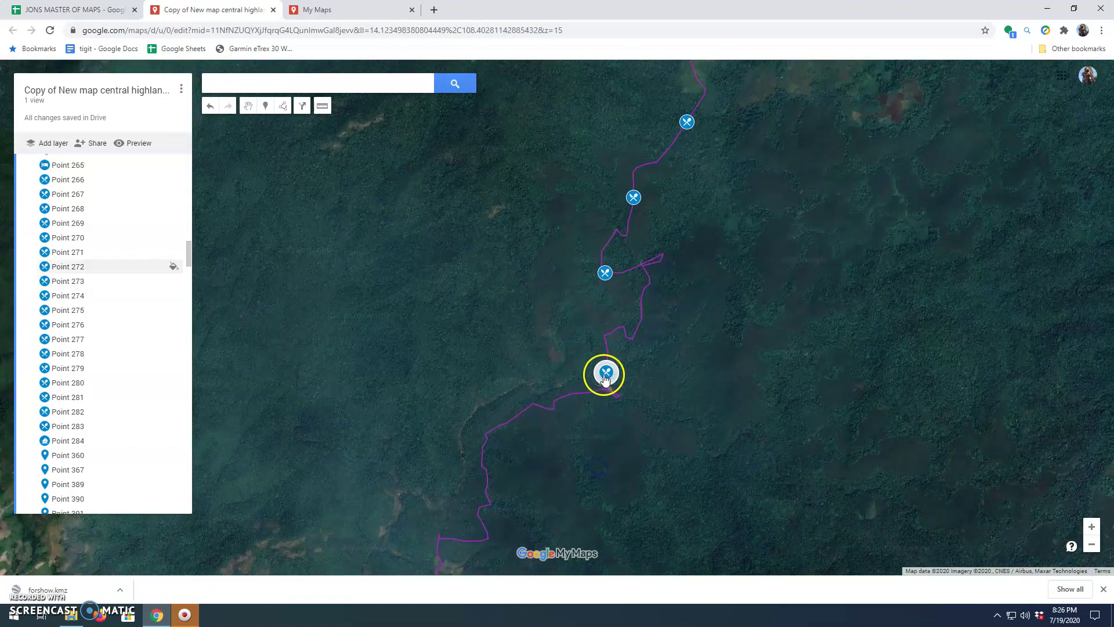
Examine the purple trail southward across QL19 and the surrounding routes between Pleiku, Ayun Pa and Quy Nhon on the satellite imagery.
mouse_move(676, 336)
left_mouse_down()
mouse_move(666, 390)
mouse_move(567, 448)
mouse_move(587, 405)
mouse_move(554, 295)
left_mouse_up()
scroll(677, 380, "down", 1)
scroll(594, 426, "down", 1)
scroll(578, 345, "down", 1)
left_click_drag(577, 342, 554, 273)
left_click_drag(627, 337, 602, 266)
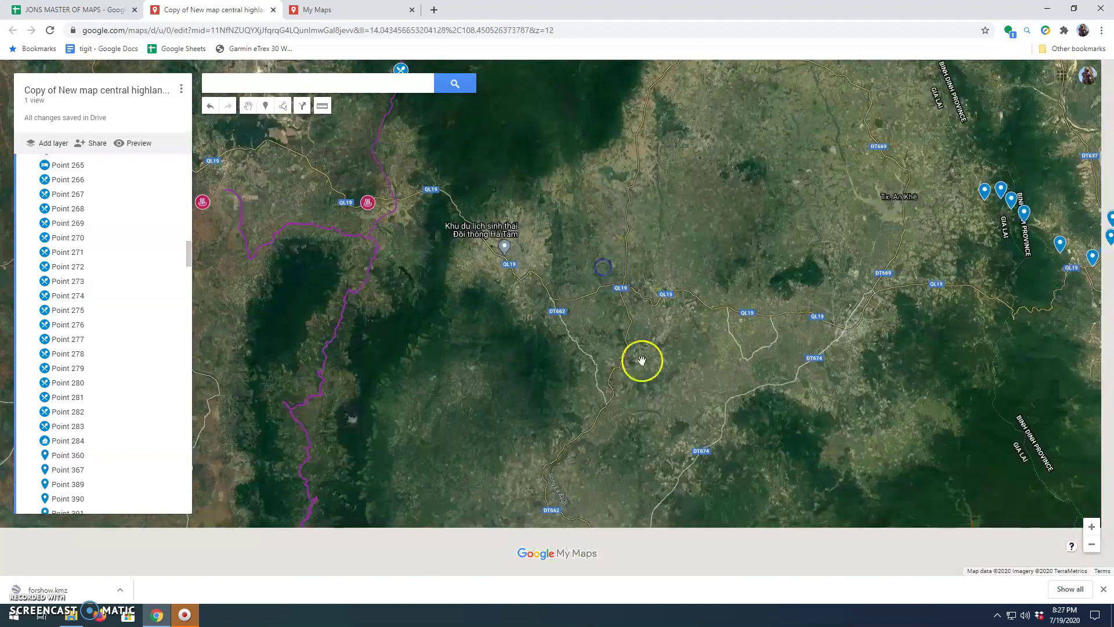
scroll(642, 361, "down", 2)
left_click_drag(681, 418, 699, 386)
scroll(593, 380, "up", 1)
scroll(651, 388, "down", 1)
scroll(717, 401, "down", 1)
scroll(698, 380, "up", 1)
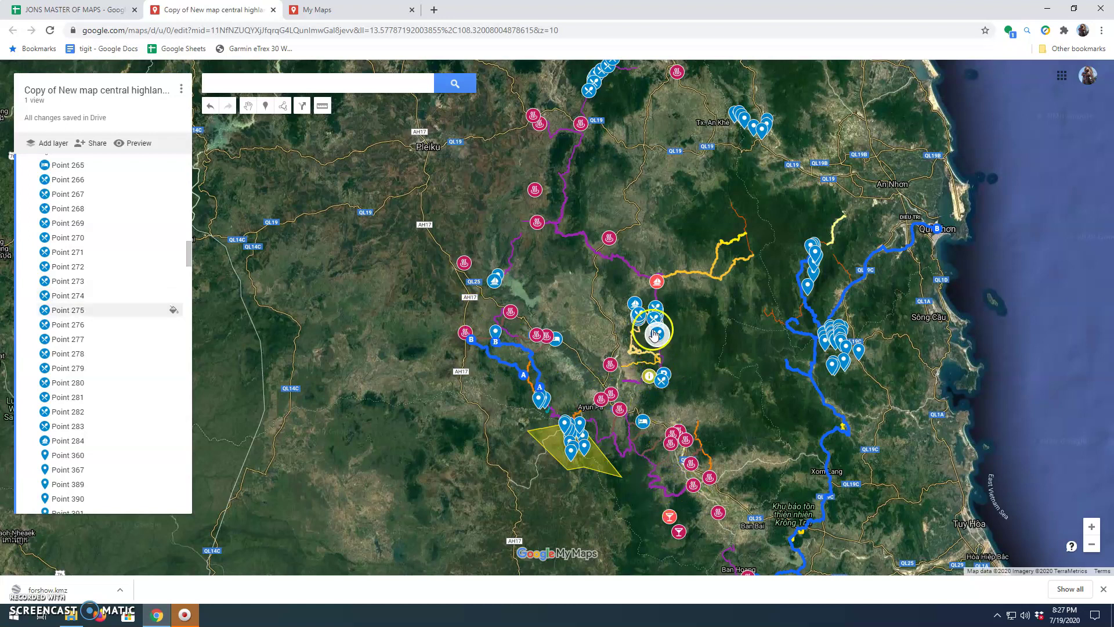
scroll(652, 327, "up", 2)
scroll(644, 365, "down", 2)
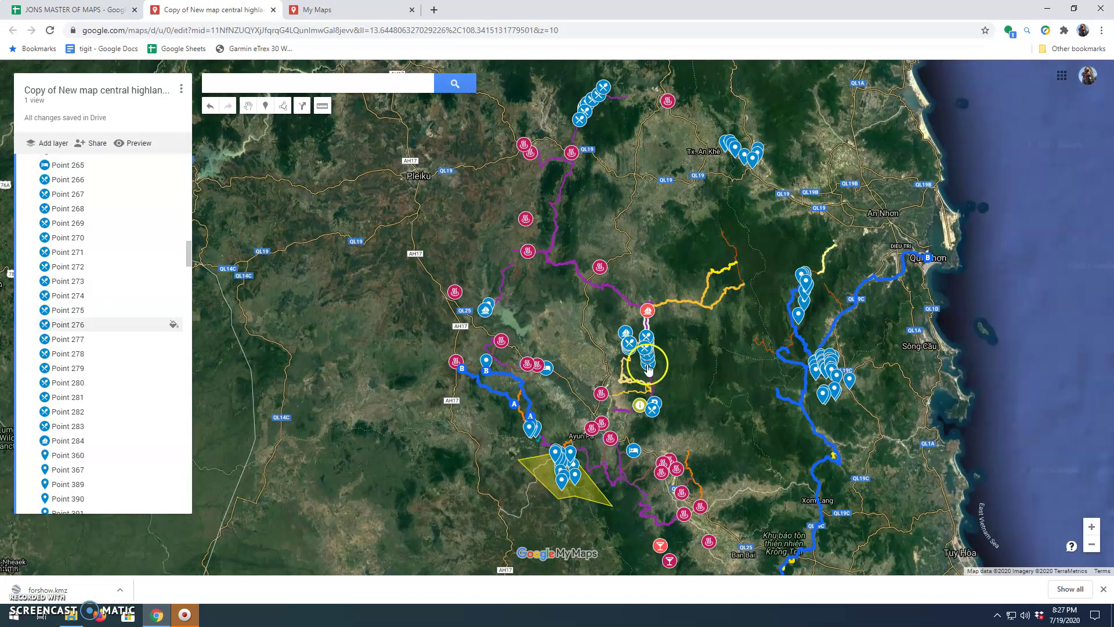
Check the details of the "Maybe boaT?" marker and the blue house marker near QL25, closing each afterwards.
left_click(648, 313)
left_click(612, 321)
left_click(647, 316)
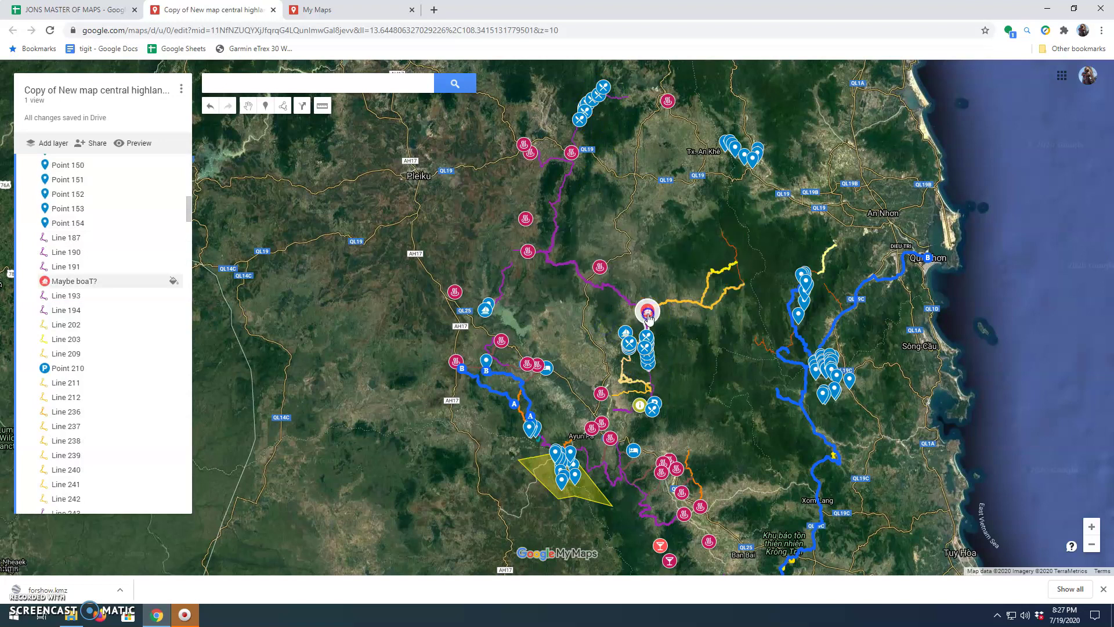
left_click_drag(650, 313, 661, 331)
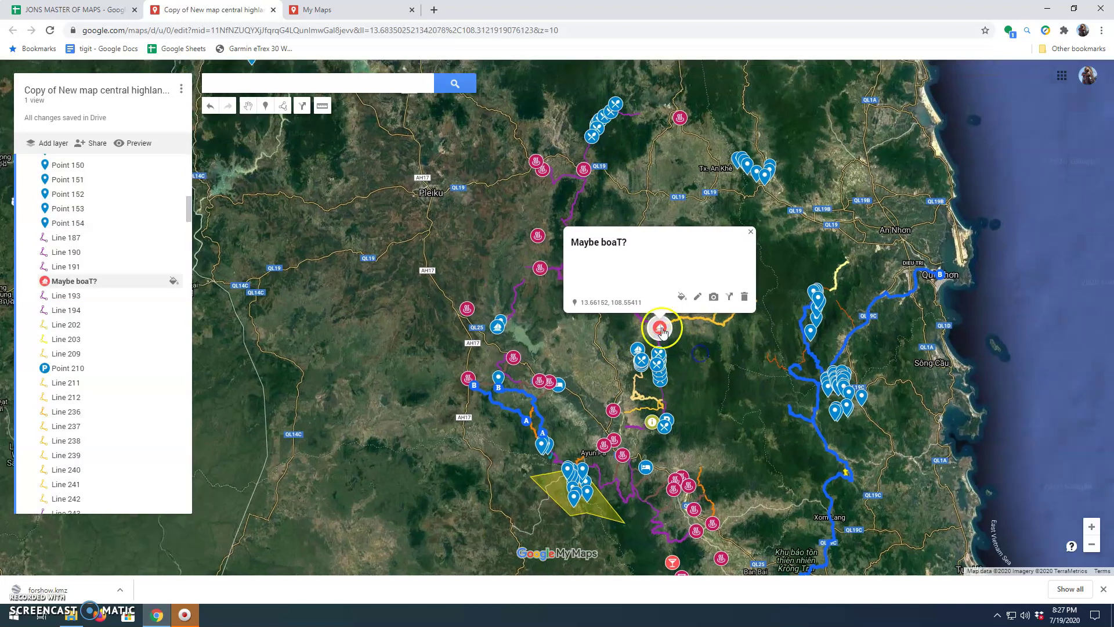
left_click_drag(707, 434, 734, 380)
left_click(735, 380)
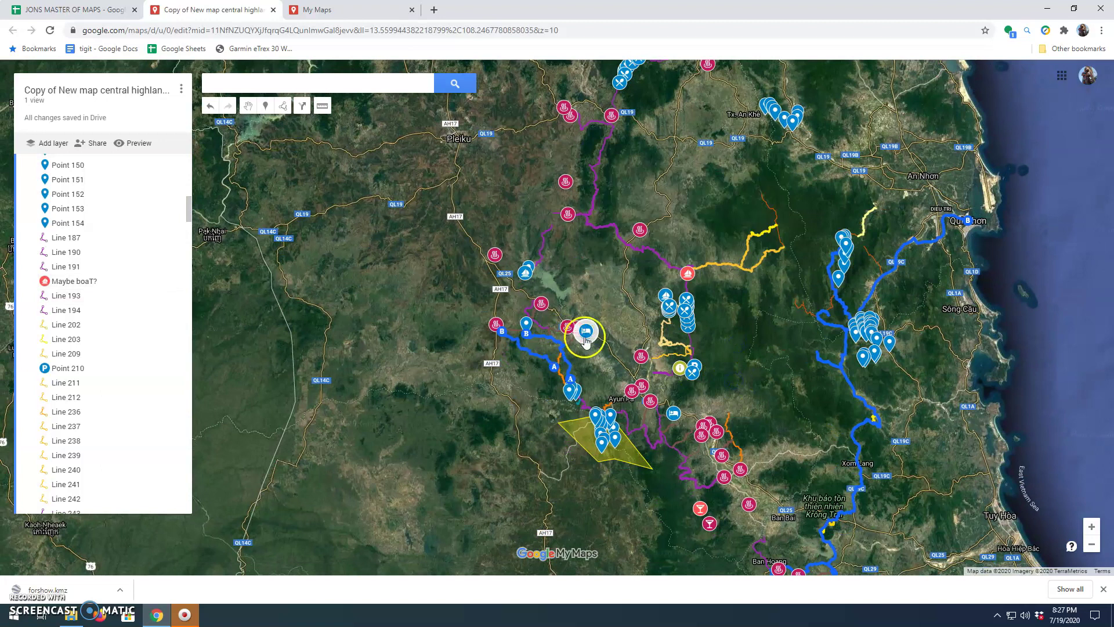
left_click(525, 272)
left_click(583, 287)
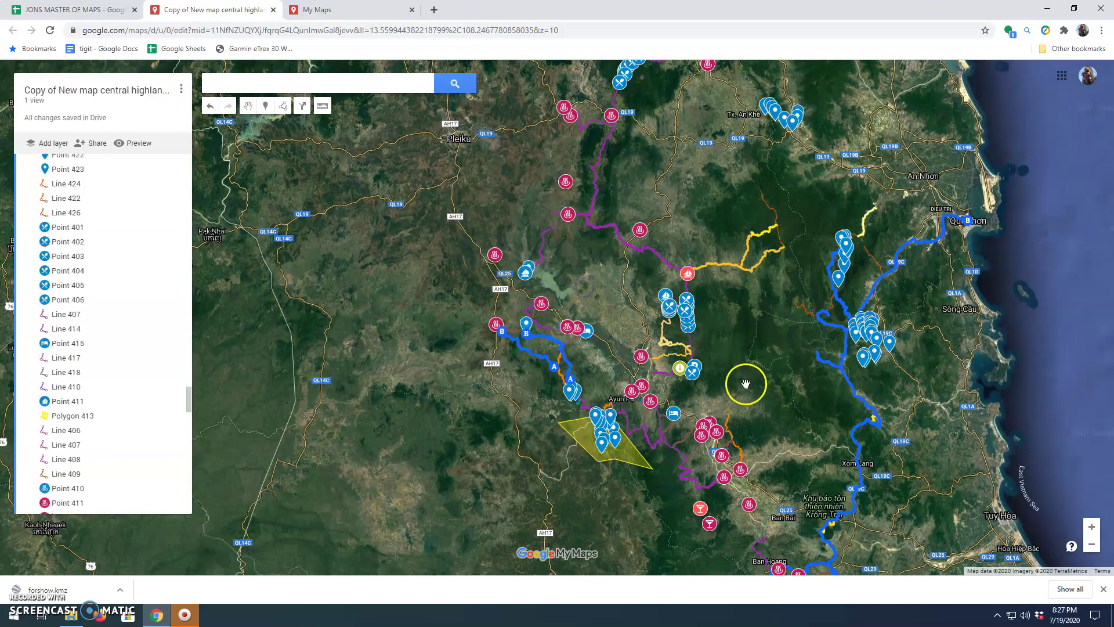
Examine the routes and markers farther south, from Ayun Pa towards Buon Ma Thuot and Nha Trang, on the satellite imagery.
left_click_drag(804, 471, 682, 311)
scroll(691, 372, "down", 1)
left_click_drag(773, 440, 786, 399)
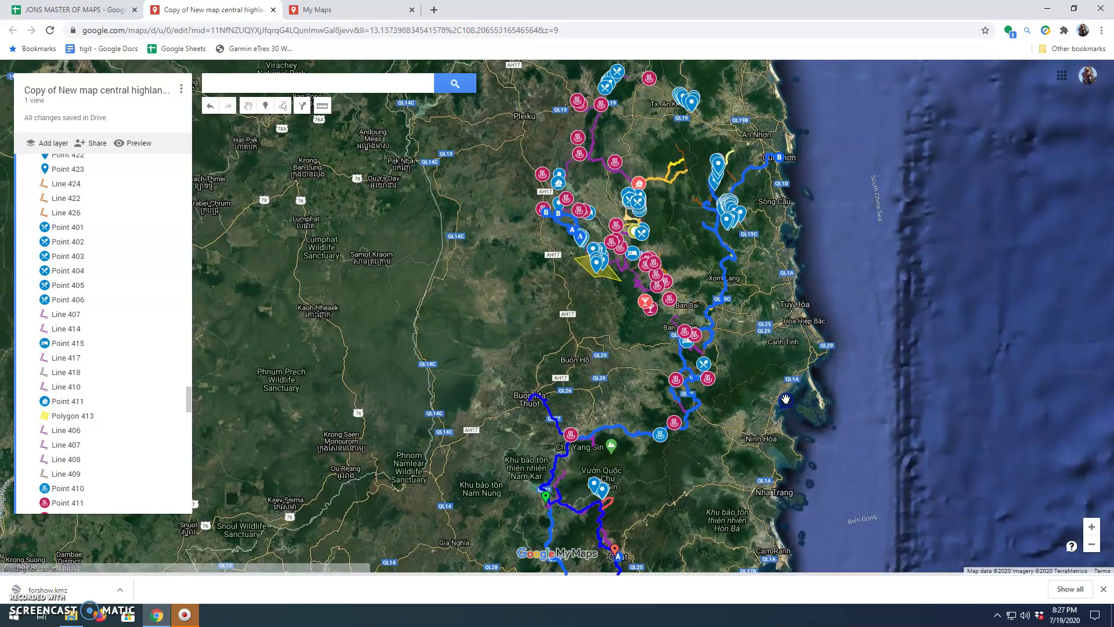